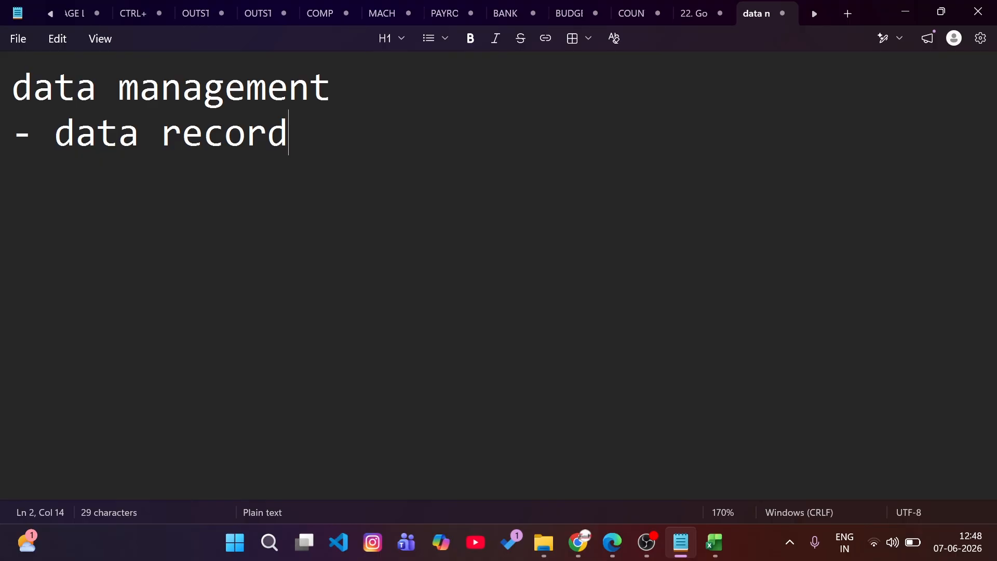
Add the items "- calculation" and "- data report" to the data management list, below "- data record".
key("Return")
type("- calculation")
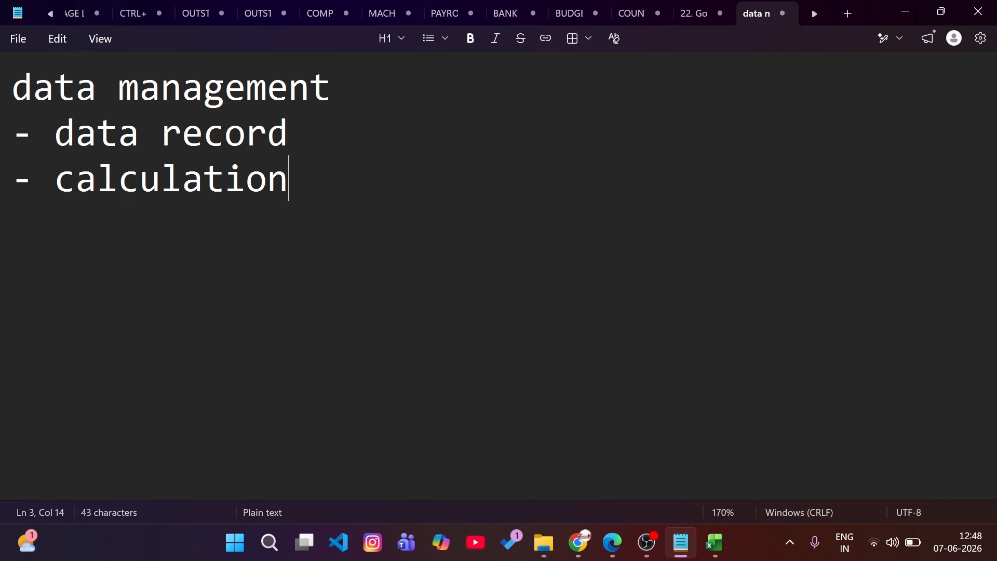
key("Return")
type("- data recpor")
key("BackSpace")
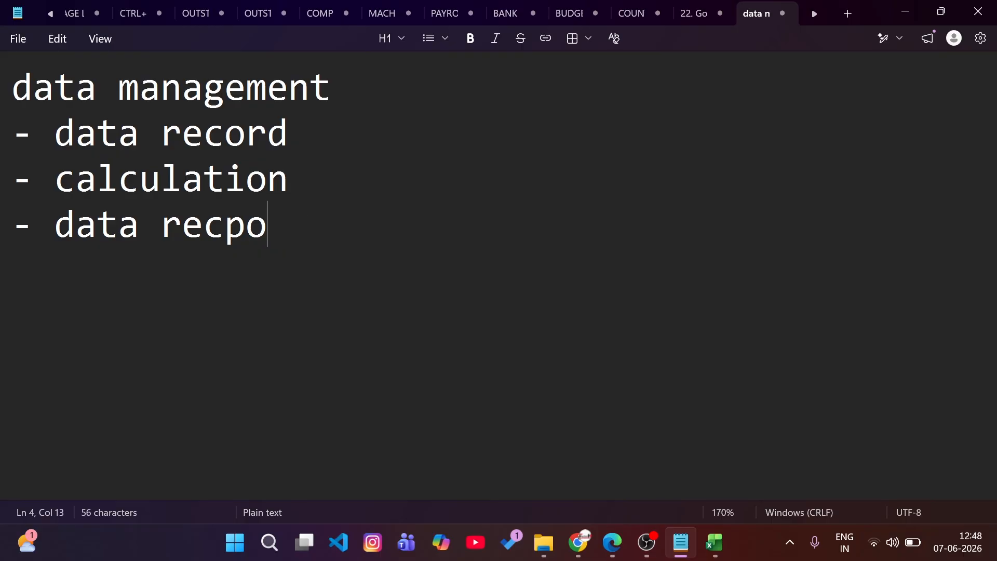
key("BackSpace")
key("BackSpace")
key("BackSpace")
type("p")
type("rt")
key("BackSpace")
key("BackSpace")
type("ort")
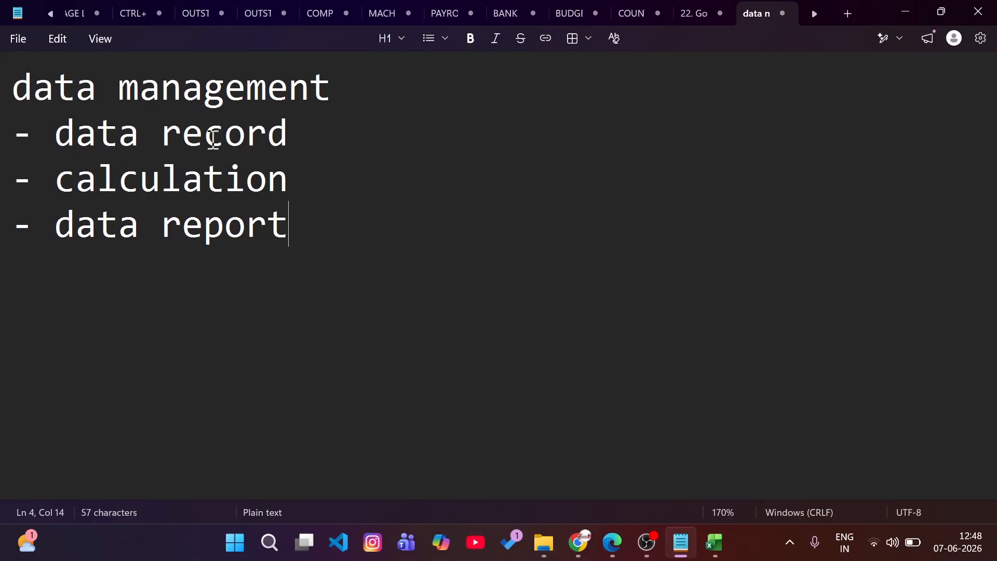
left_click_drag(170, 137, 325, 140)
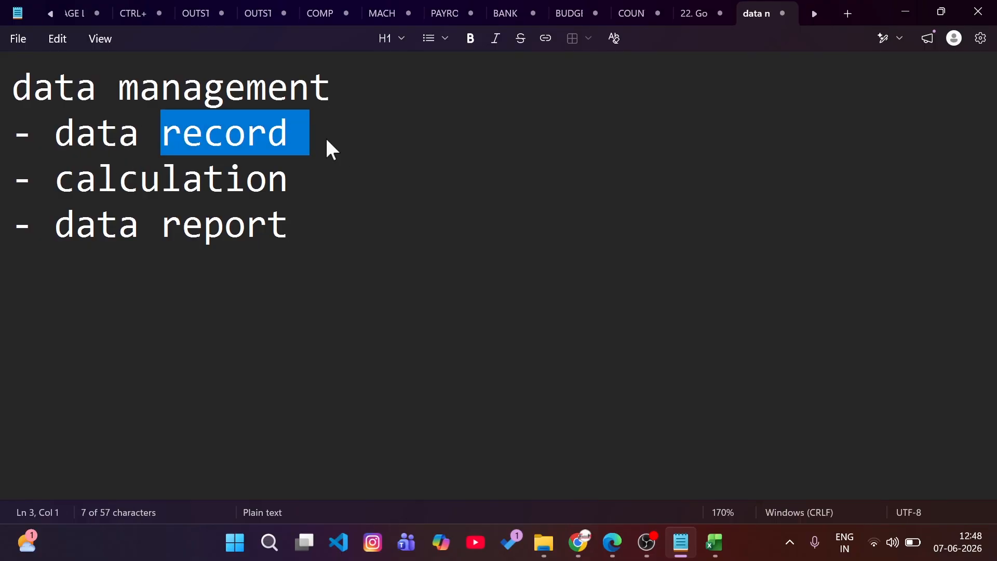
double_click(167, 189)
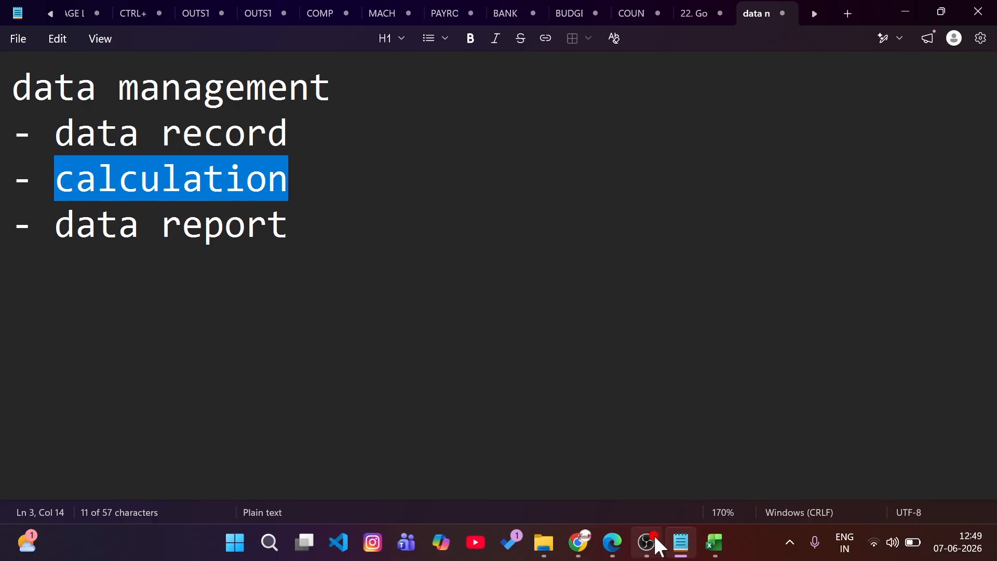
Switch to Day 32.pdf in Edge and underline "mathematical operations" and the adding, subtracting, multiplying and dividing items on page 3.
left_click(612, 543)
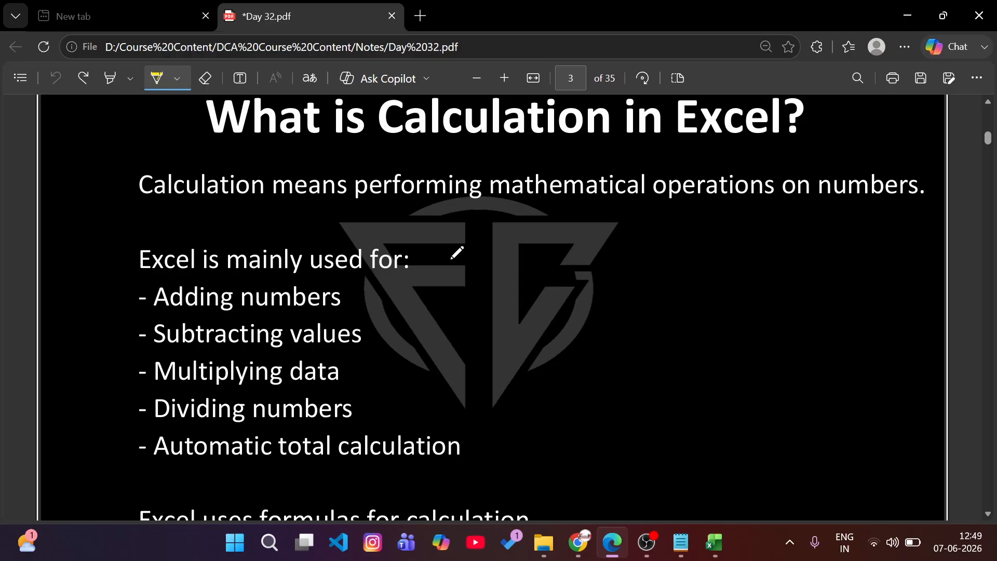
left_click_drag(499, 205, 795, 209)
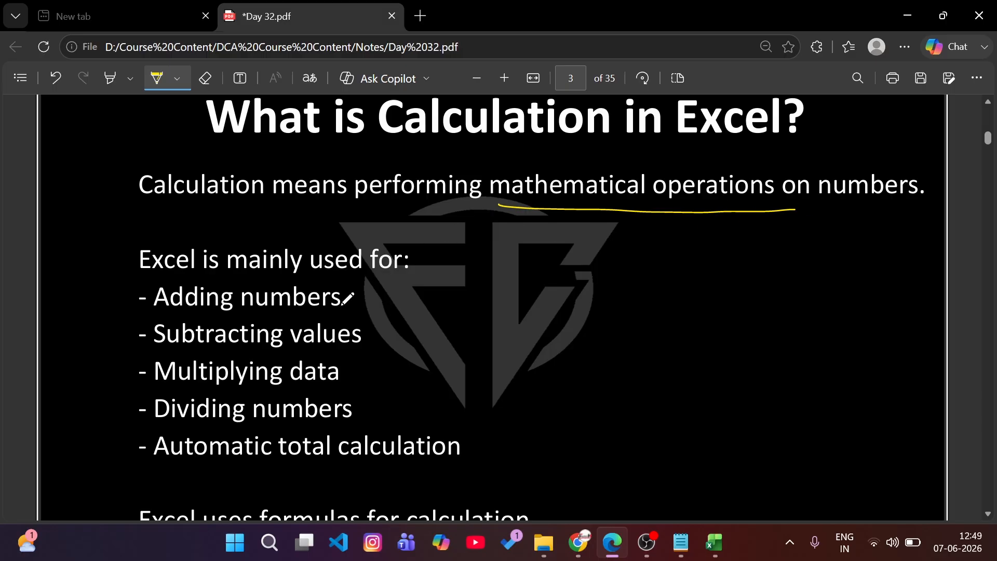
left_click_drag(158, 321, 227, 320)
mouse_move(179, 356)
left_mouse_down()
mouse_move(199, 356)
mouse_move(215, 388)
left_mouse_up()
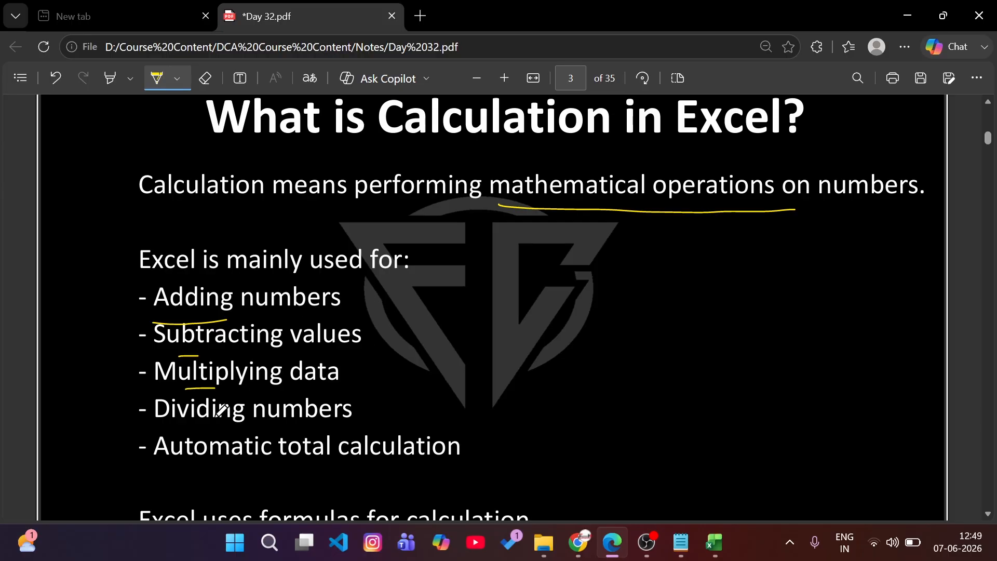
left_click_drag(183, 430, 201, 428)
Switch to Excel and examine the Family Budget outgoings and their amounts.
left_click(715, 542)
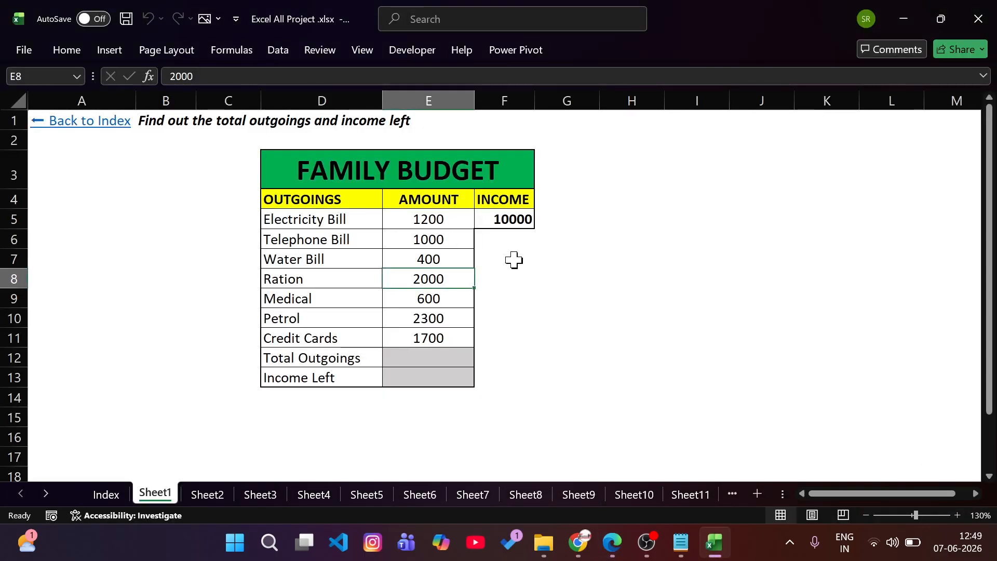
left_click_drag(410, 218, 423, 337)
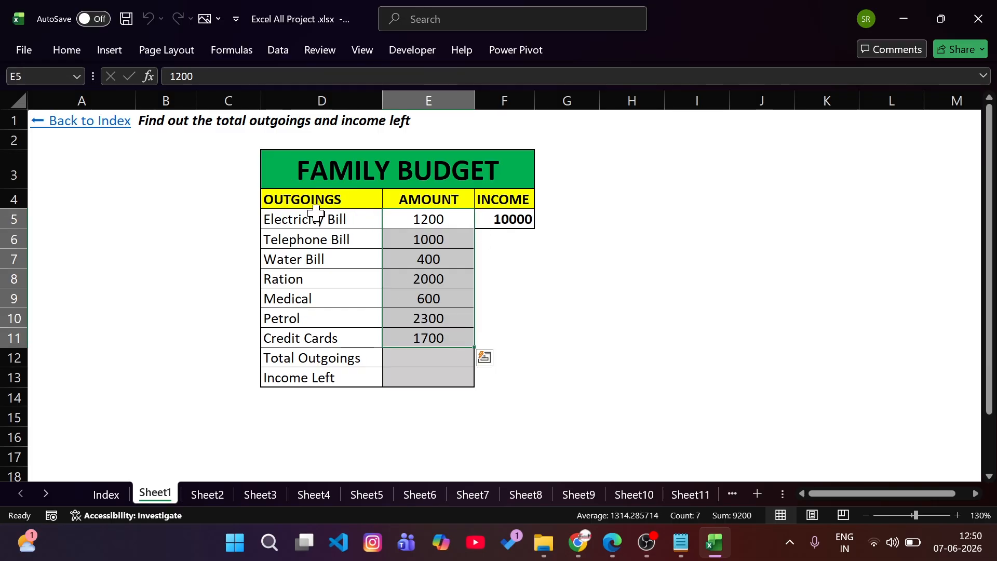
left_click_drag(327, 215, 312, 357)
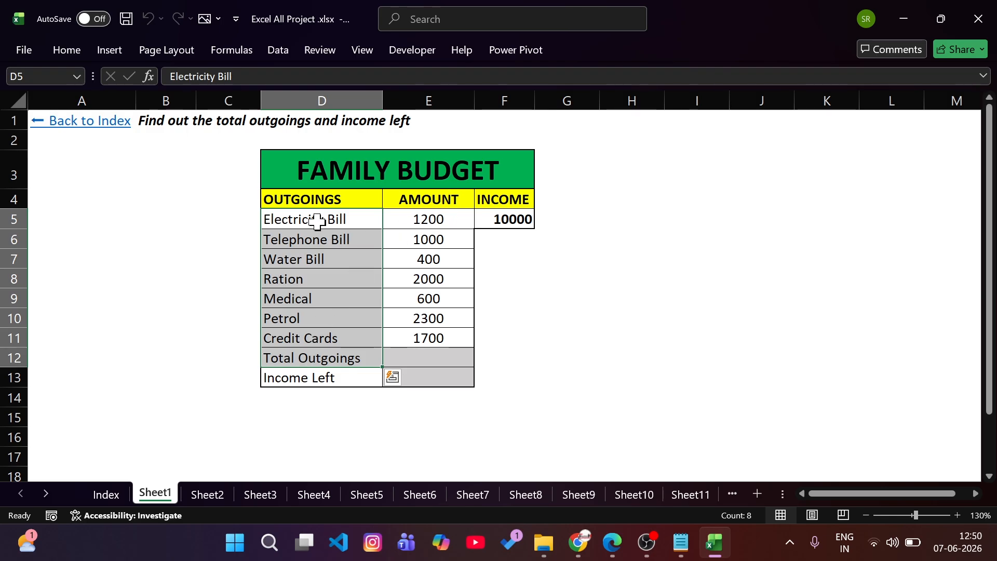
left_click(400, 220)
left_click(310, 240)
left_click(408, 241)
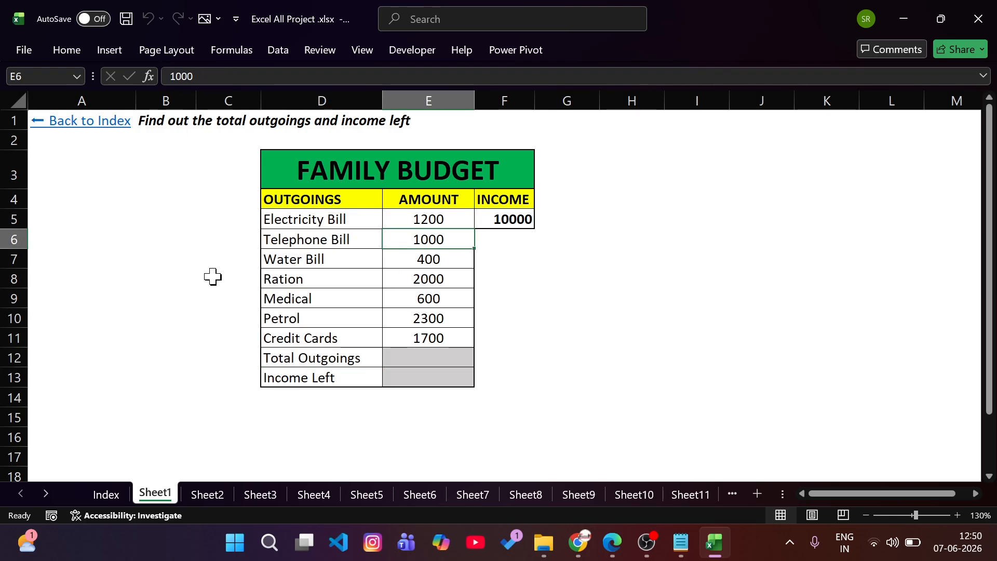
left_click_drag(452, 220, 431, 340)
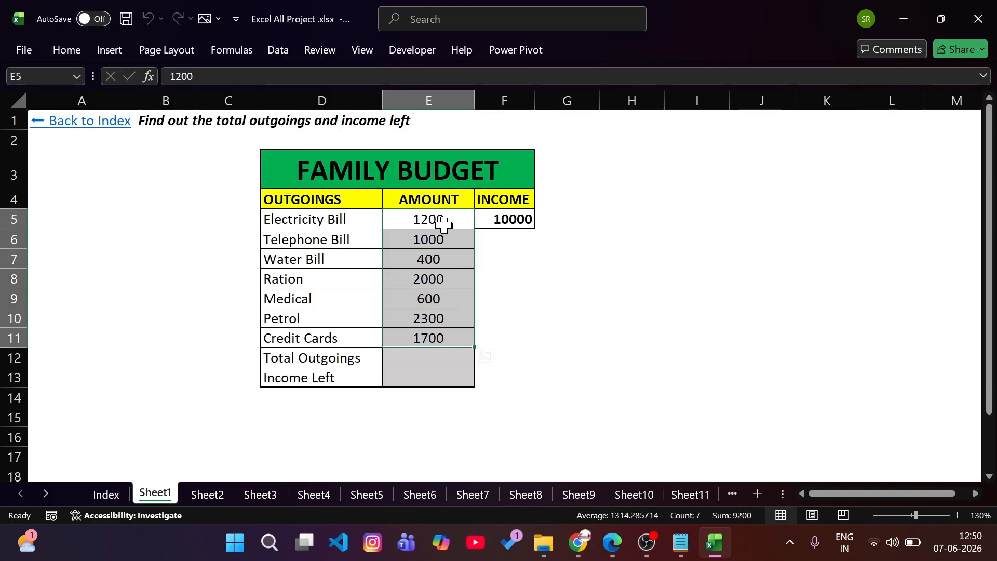
left_click_drag(450, 222, 447, 335)
left_click(522, 275)
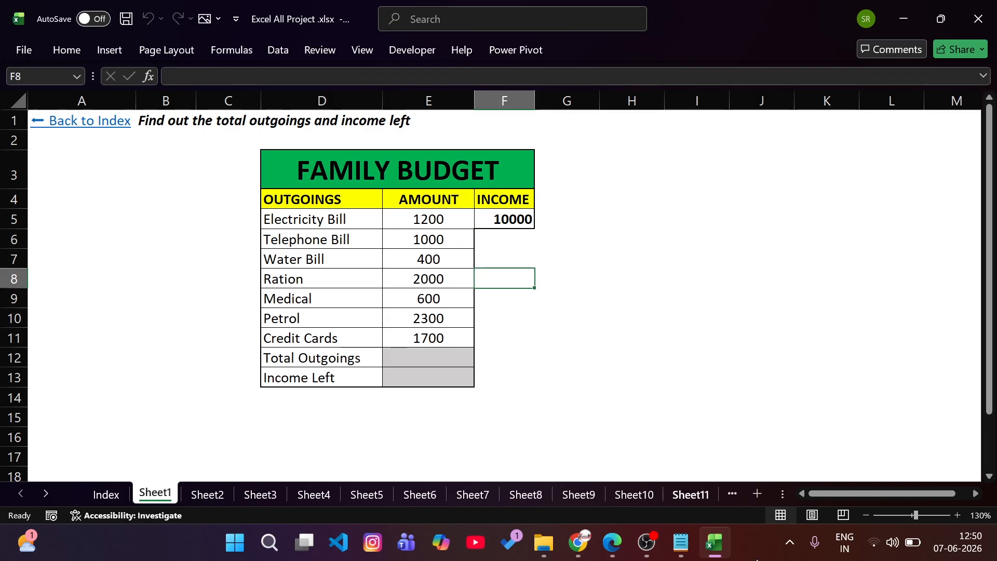
Switch to the PDF and mark up page 4: underline "expression", circle the "=", draw an equals sign beside it, and tick =10+20.
left_click(612, 542)
scroll(525, 352, "down", 10)
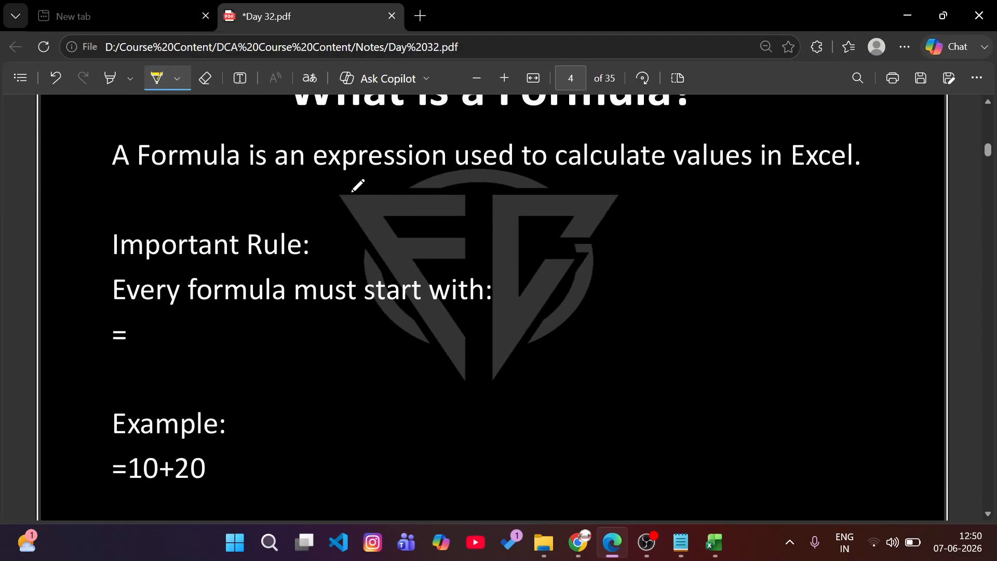
left_click_drag(311, 187, 395, 191)
mouse_move(120, 314)
left_mouse_down()
mouse_move(133, 368)
mouse_move(115, 317)
left_mouse_up()
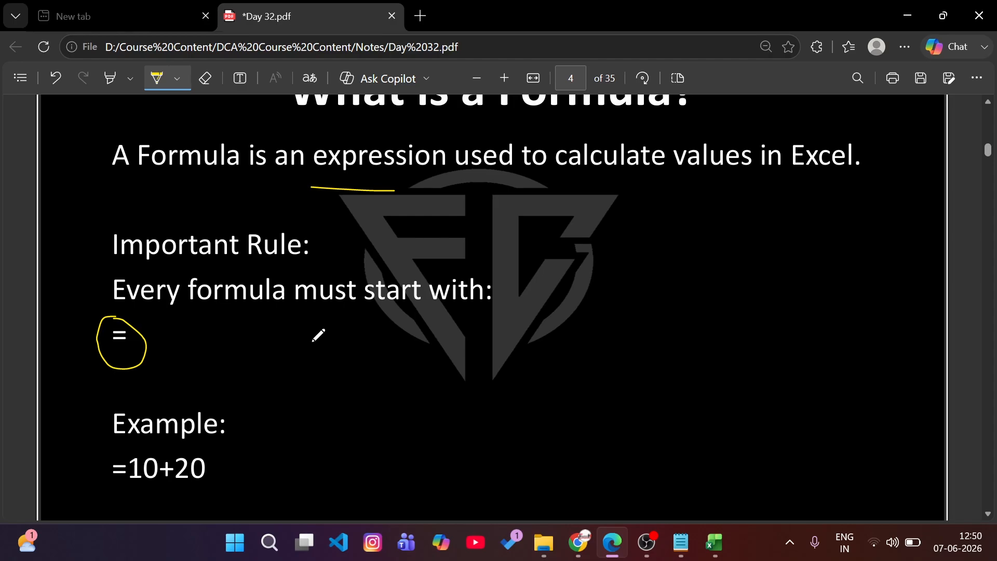
mouse_move(240, 341)
left_mouse_down()
mouse_move(272, 340)
mouse_move(270, 357)
left_mouse_up()
left_click_drag(229, 464, 305, 440)
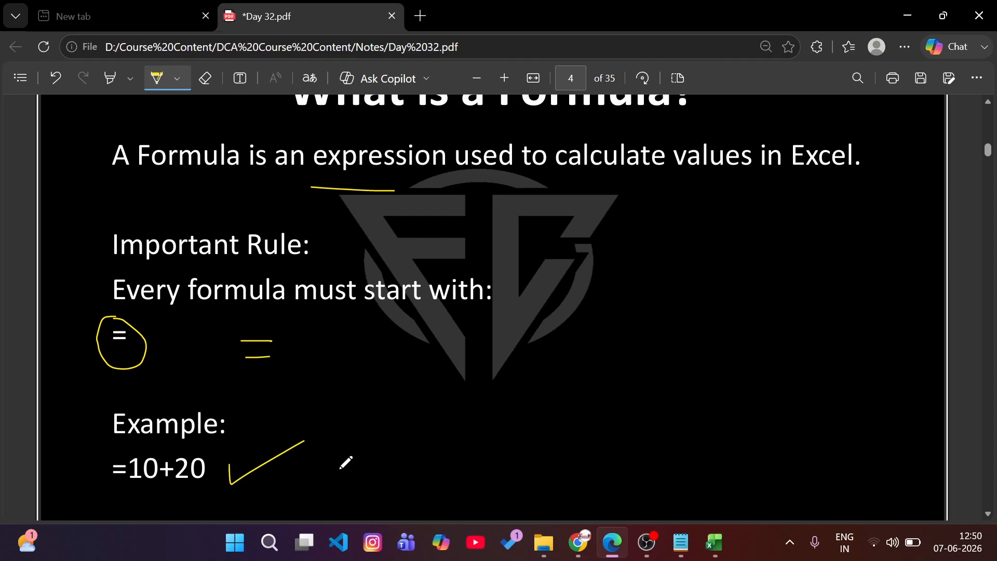
Switch to Excel and enter the formula =10+20 in cell H6, beside the Family Budget table.
left_click(715, 543)
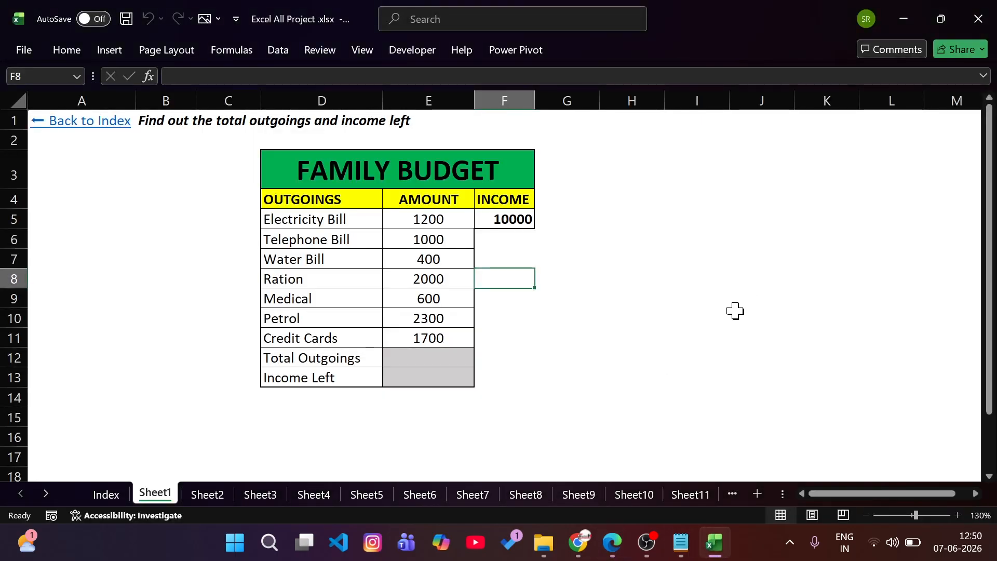
left_click_drag(443, 222, 436, 345)
left_click(430, 358)
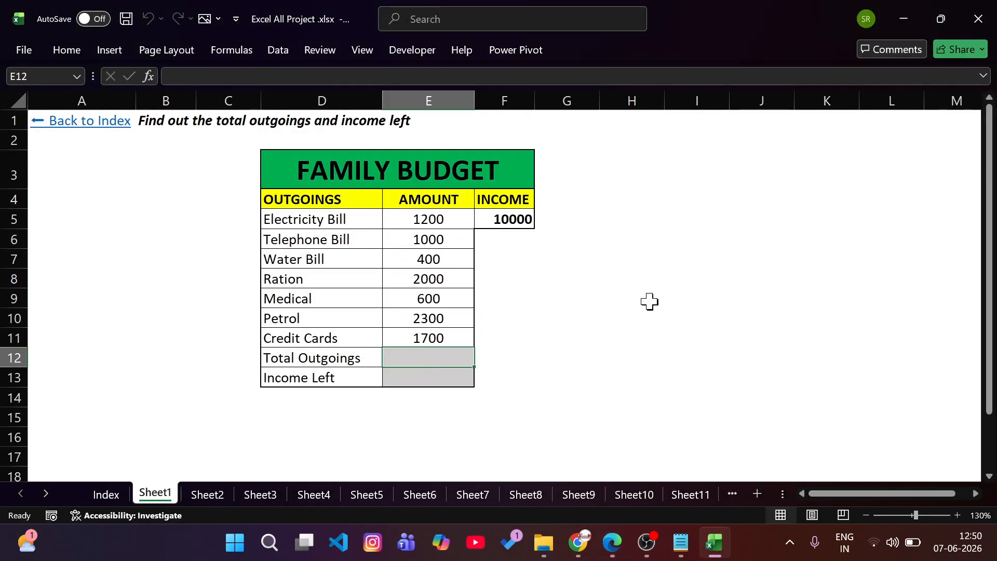
left_click(643, 185)
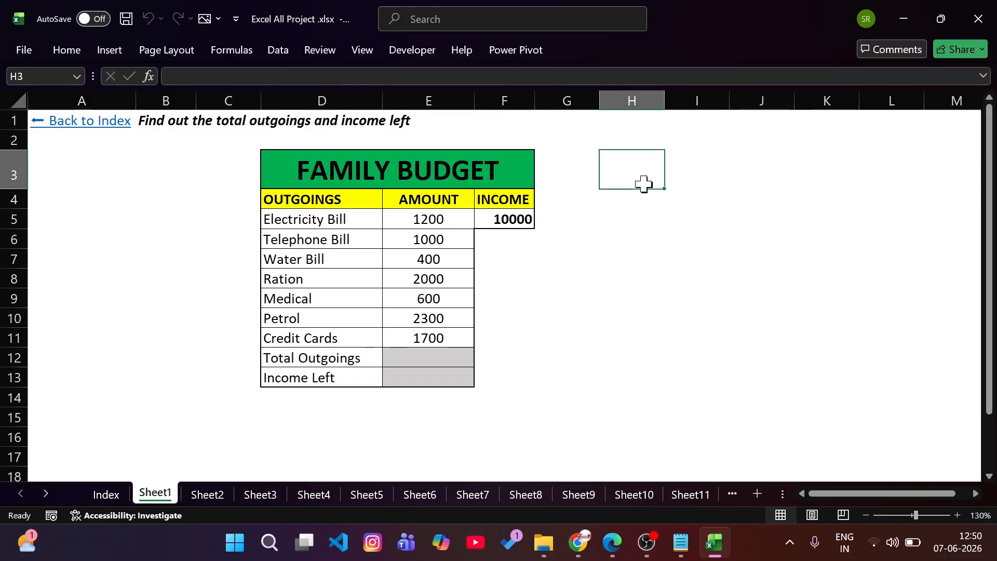
left_click(644, 240)
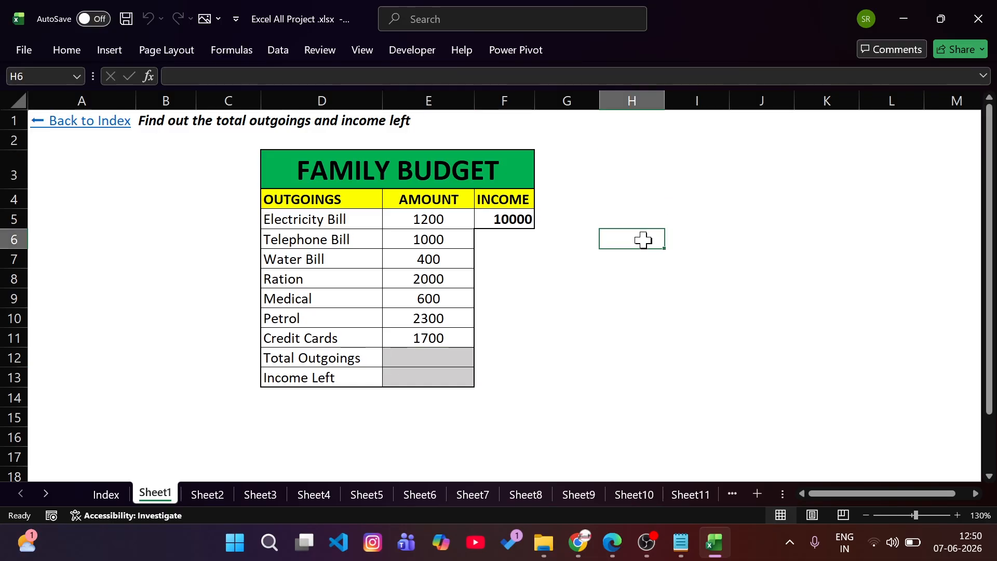
type("=")
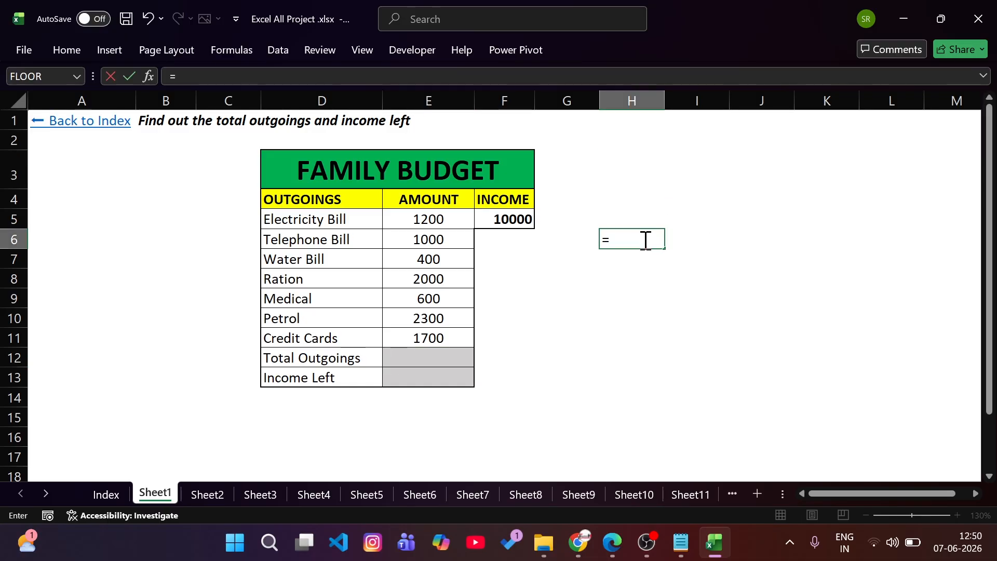
type("10+20")
key("Return")
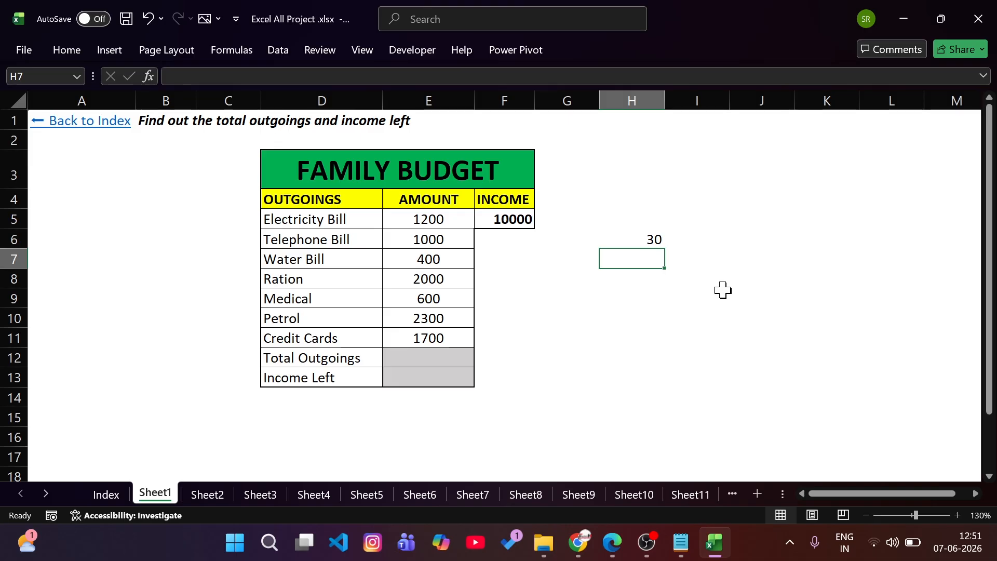
Open the =10+20 formula in cell H6 to show its content, and clear it from the cell.
double_click(662, 240)
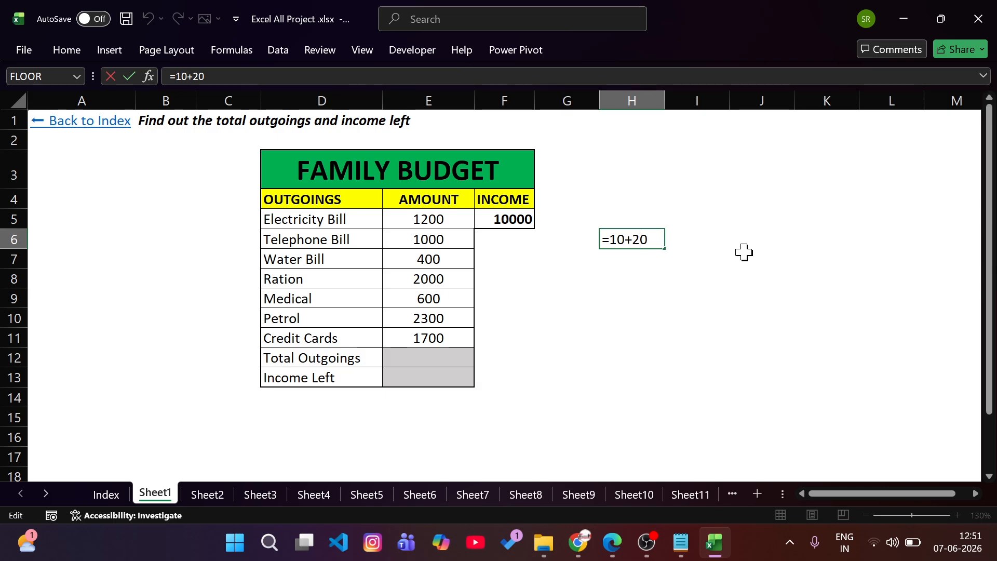
left_click_drag(666, 241, 608, 242)
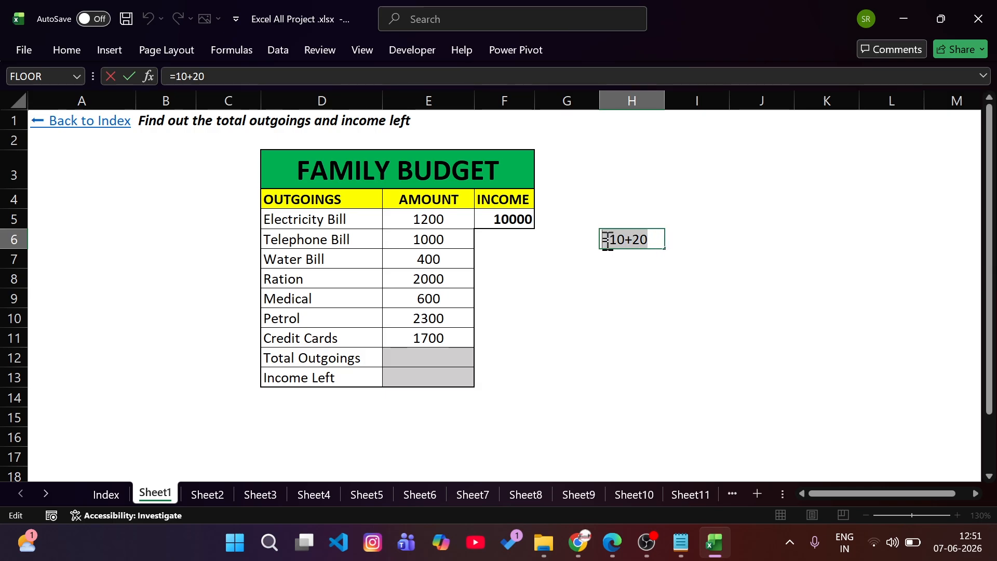
key("BackSpace")
key("Escape")
left_click(486, 355)
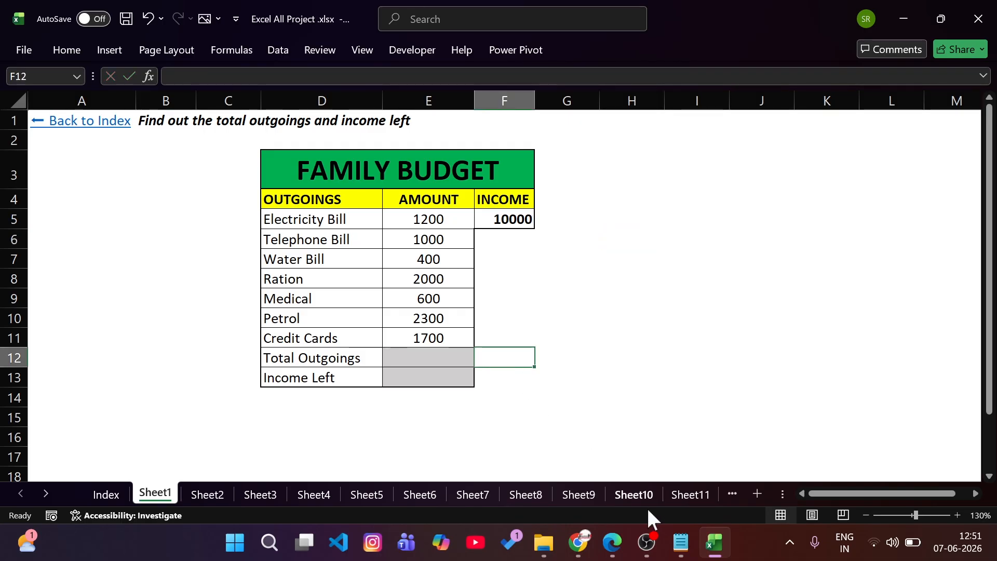
Switch to the PDF and underline "Cell Reference" in the heading on page 5.
left_click(612, 543)
scroll(351, 338, "down", 6)
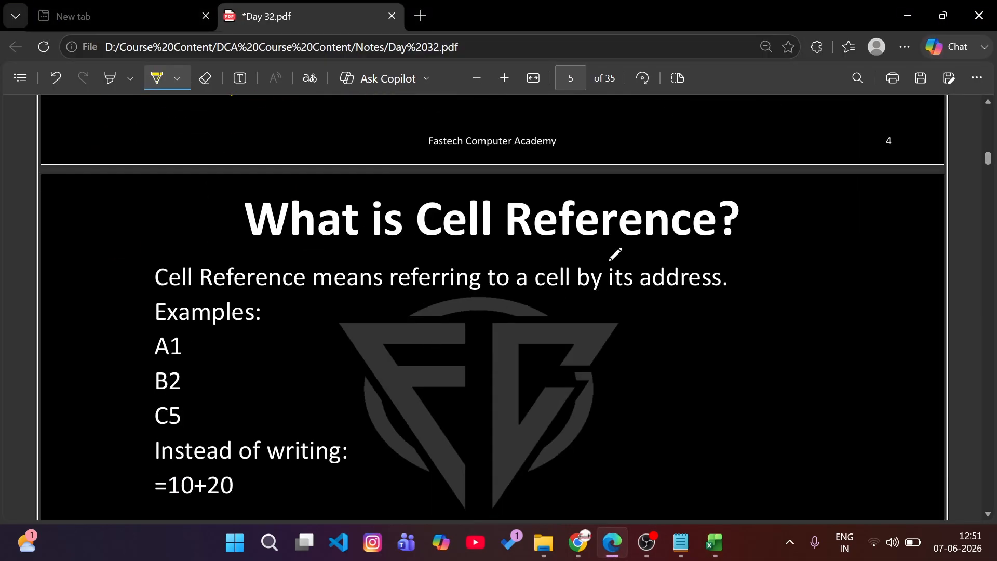
scroll(615, 254, "down", 2)
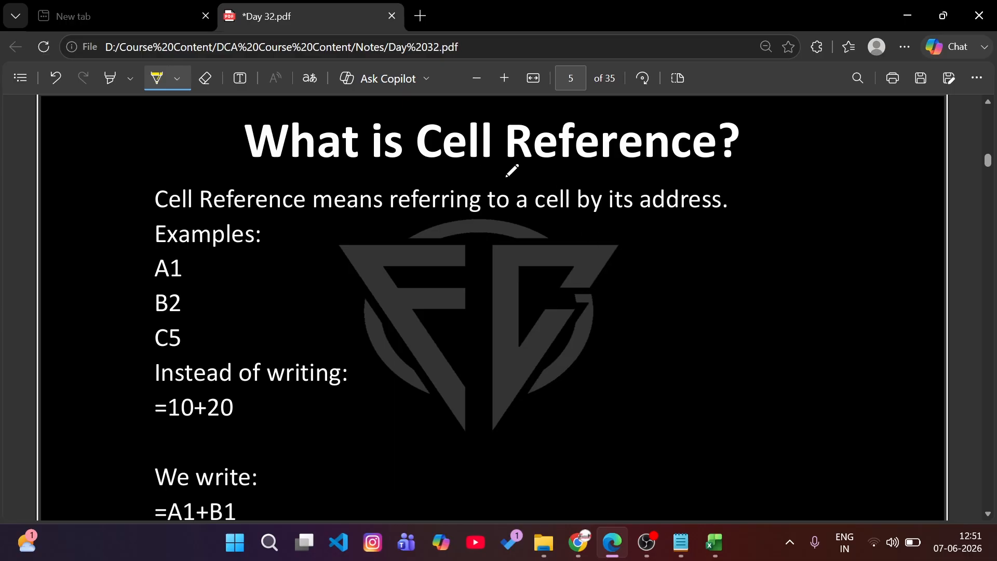
left_click_drag(432, 175, 654, 176)
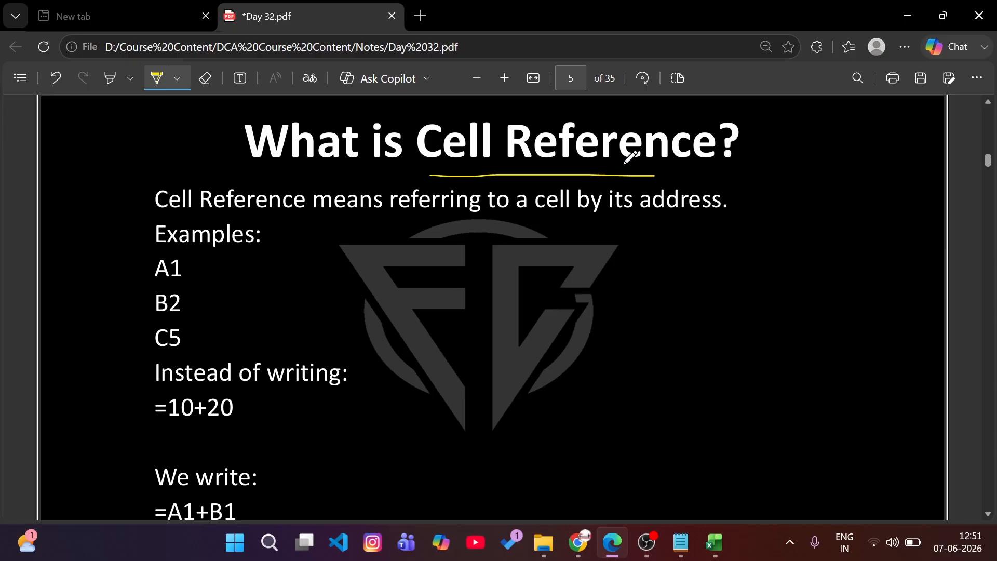
Switch to Excel, add a blank worksheet after Sheet1, and return to the Family Budget sheet.
left_click(715, 543)
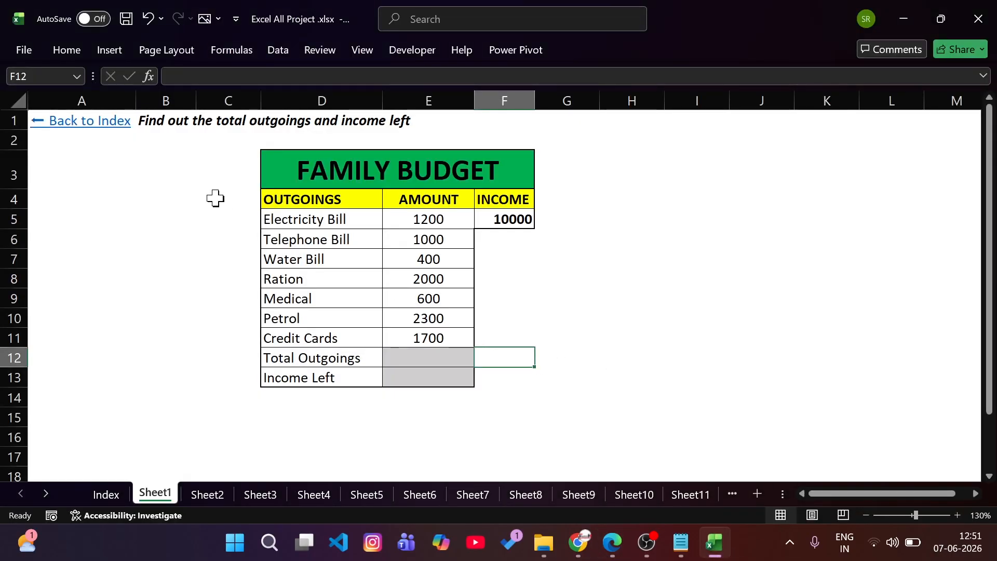
left_click(132, 166)
left_click(193, 168)
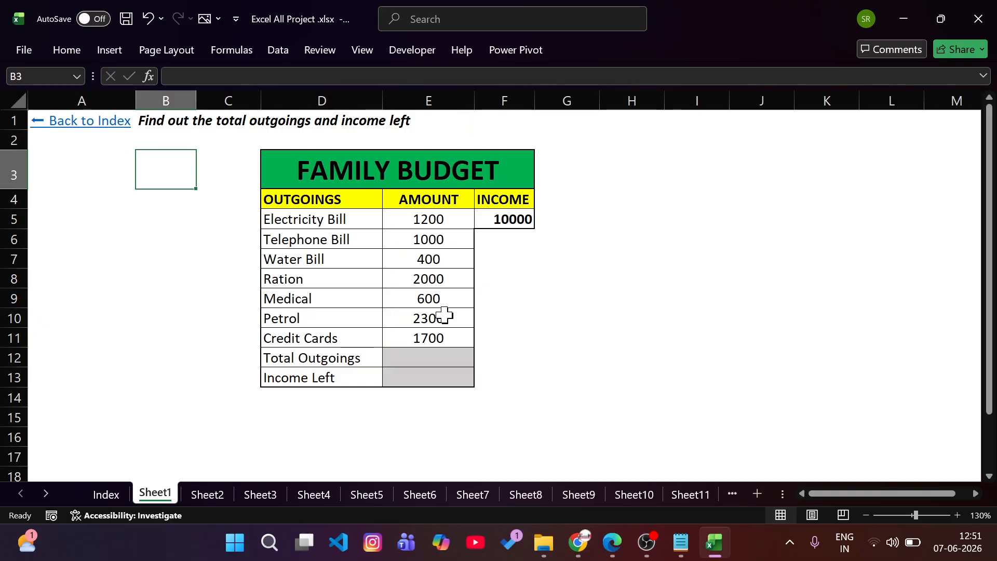
left_click(756, 494)
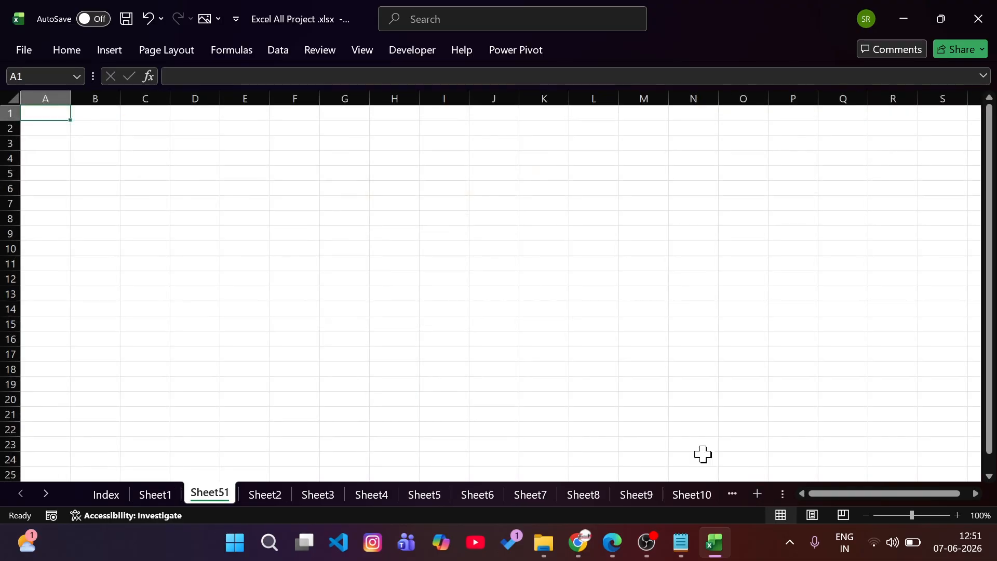
left_click(164, 496)
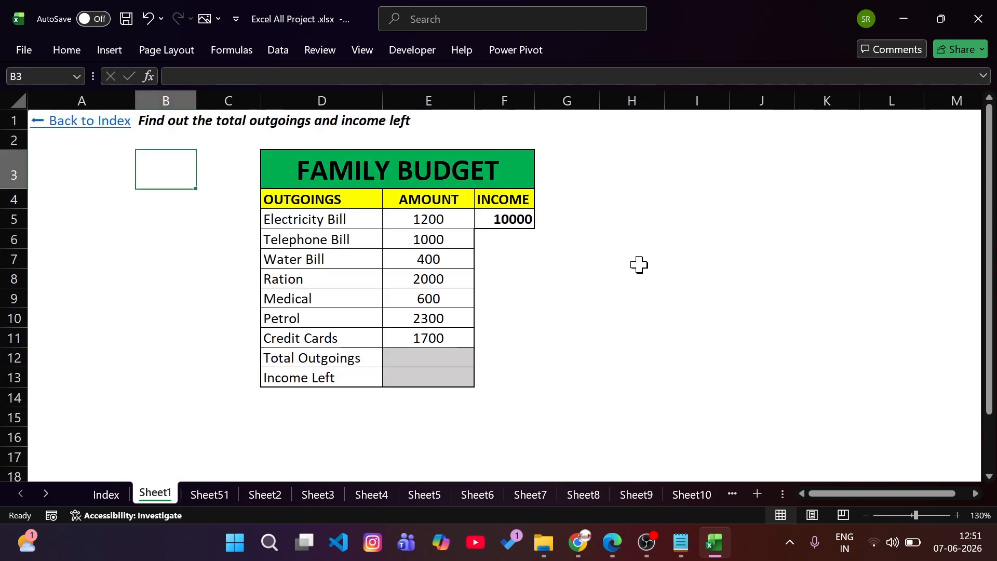
left_click(694, 257)
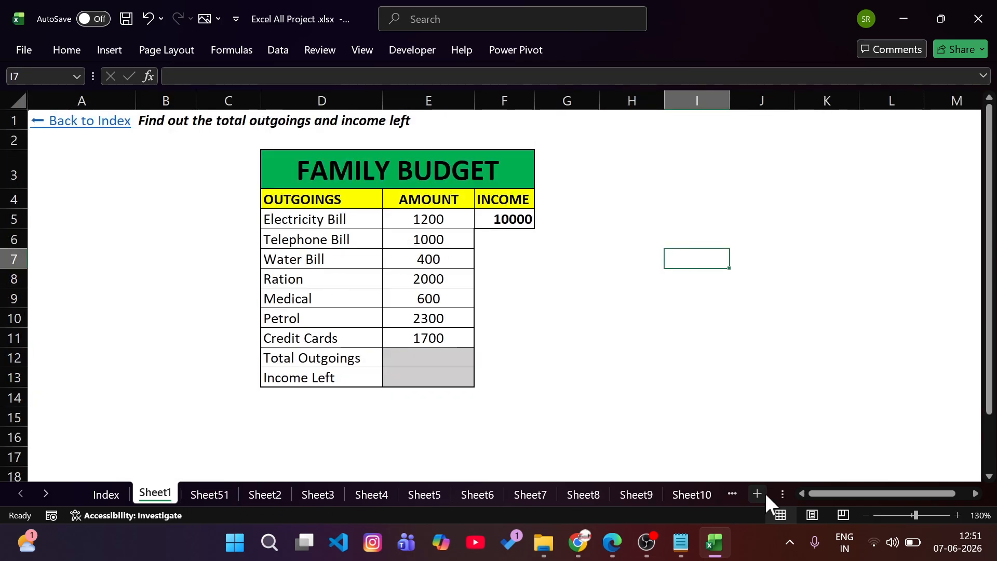
Add another blank worksheet directly after Sheet1 and select cell B4 in it.
left_click(753, 492)
left_click(98, 138)
left_click(303, 159)
left_click(109, 156)
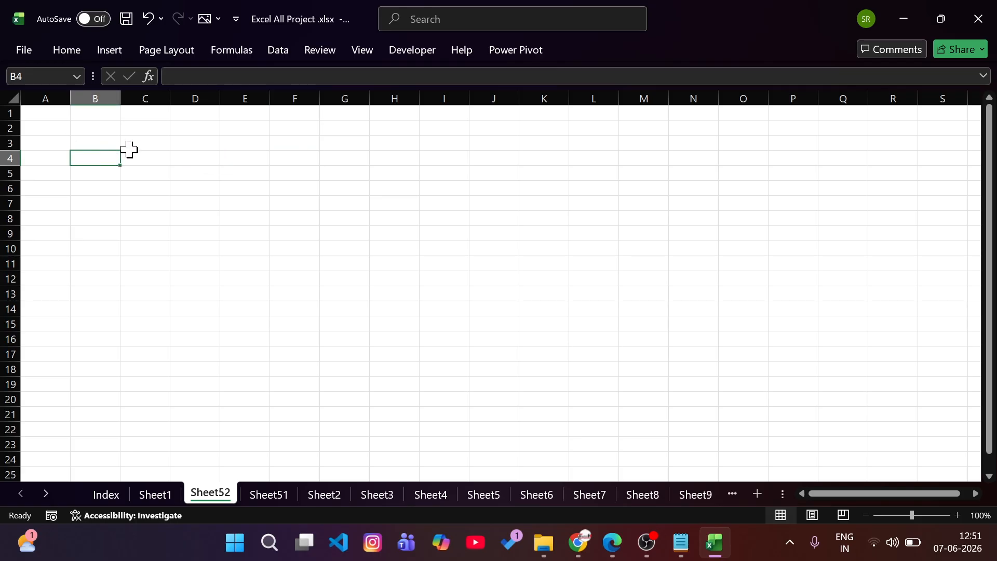
Highlight columns A to C and several individual rows to point out the column letters and row numbers.
left_click(102, 128)
left_click(47, 98)
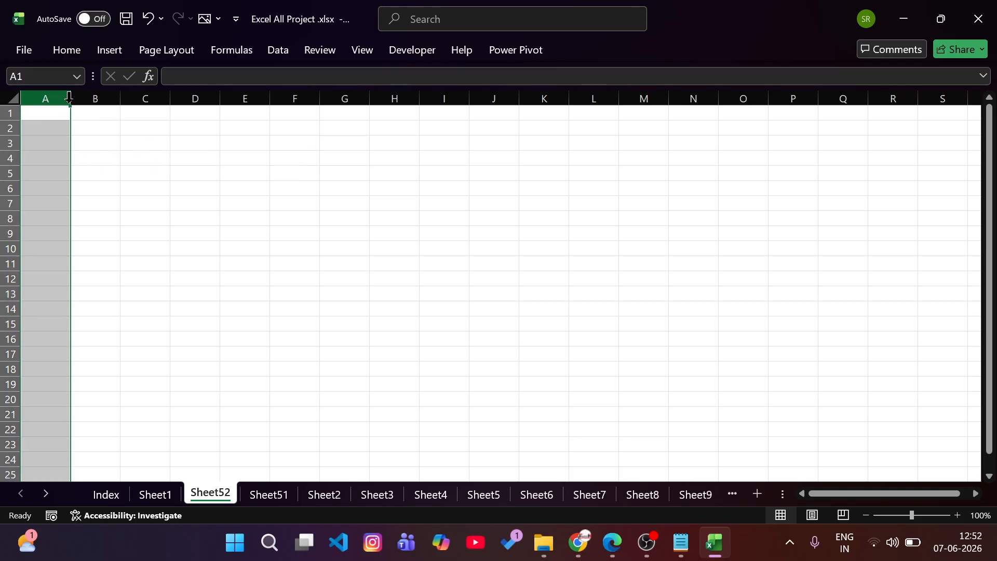
left_click(95, 99)
left_click(150, 99)
left_click(184, 111)
left_click(11, 128)
left_click(12, 143)
left_click(17, 166)
left_click(11, 203)
Enter 50 in cell B3 as the source value for a cell reference example.
left_click(88, 142)
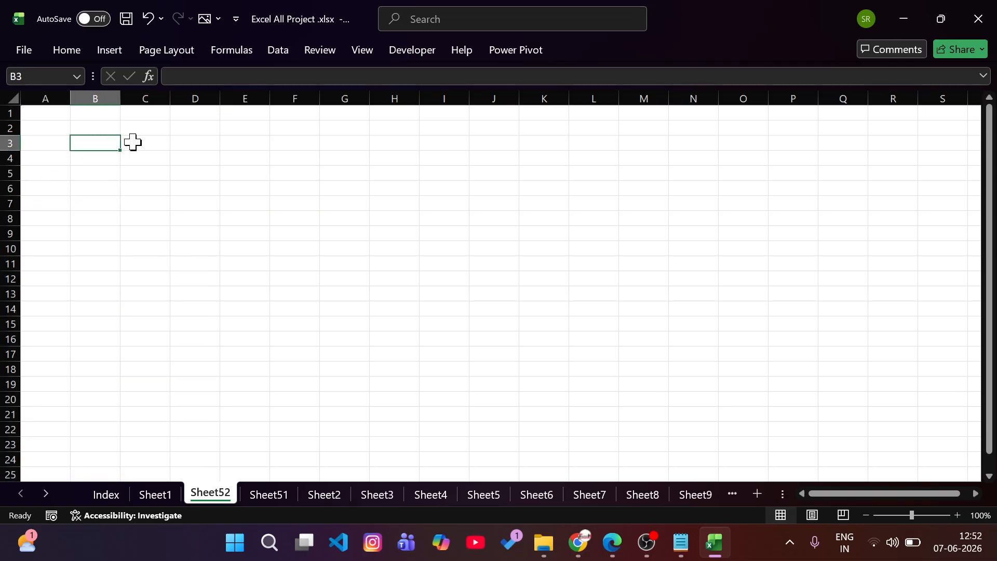
type("50")
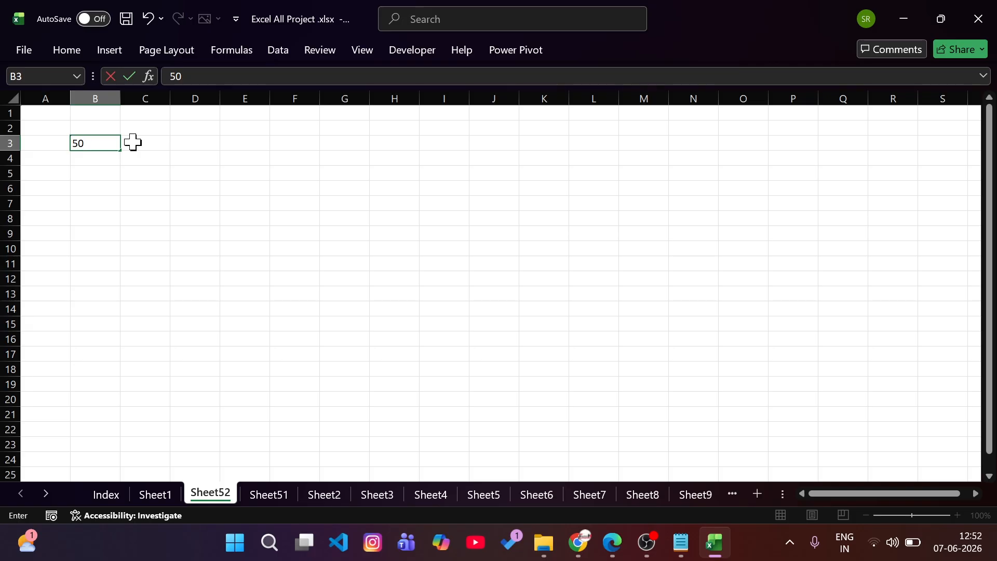
key("Return")
Highlight column B and row 3 in turn to show how the address of cell B3 is formed.
left_click(104, 142)
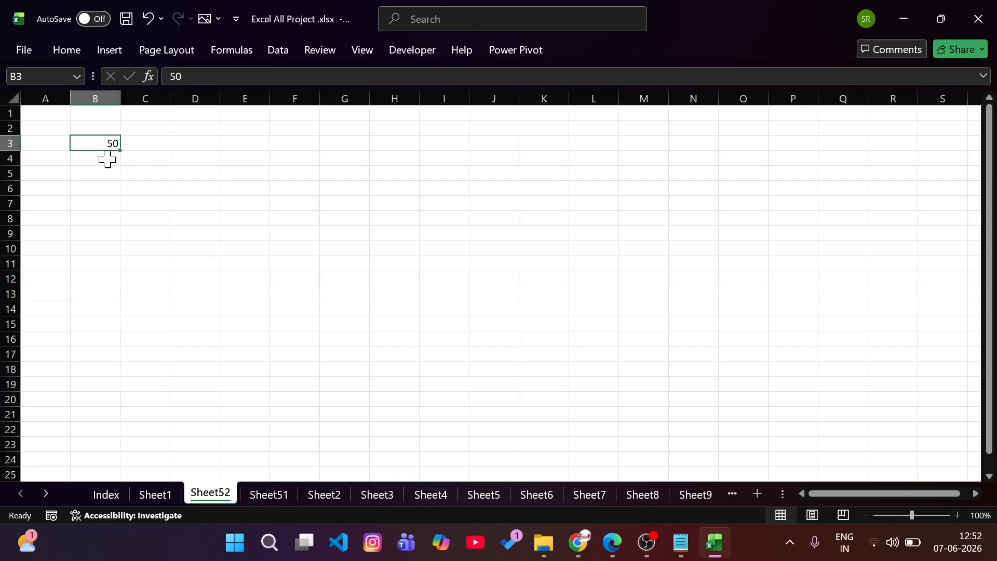
left_click(96, 98)
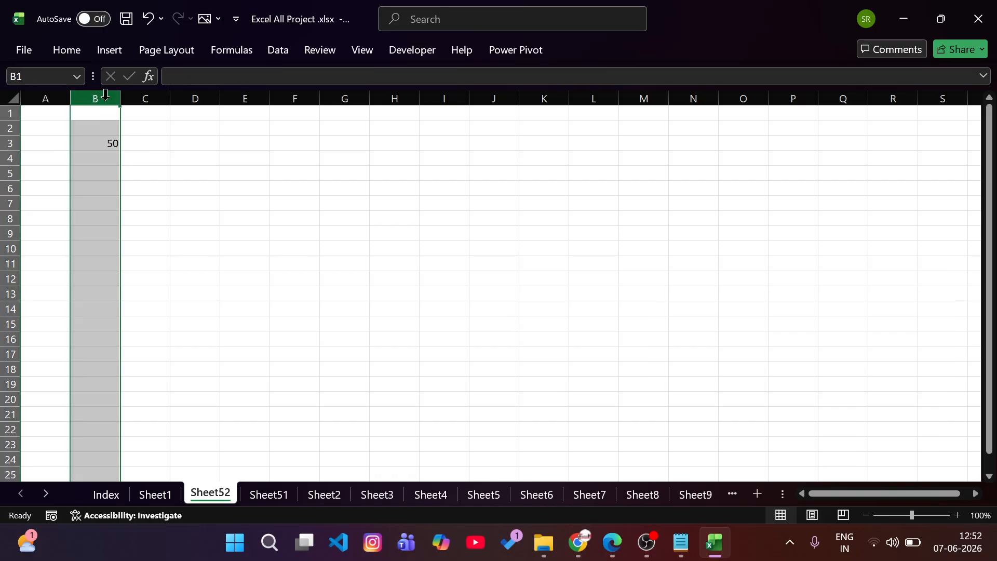
left_click(3, 143)
left_click(96, 145)
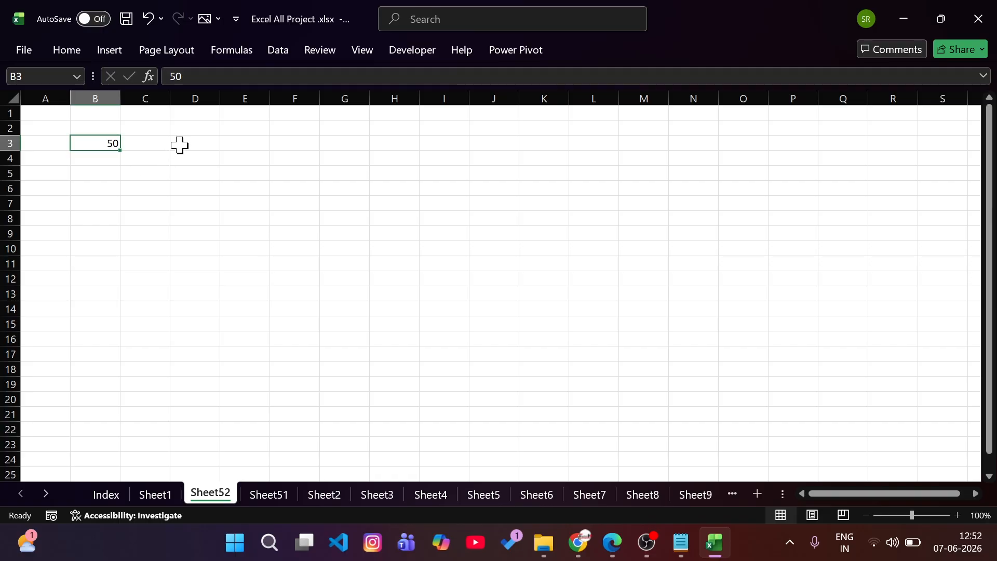
Enter the formula =B3 in cell D3 to reference cell B3.
left_click(181, 145)
type("=")
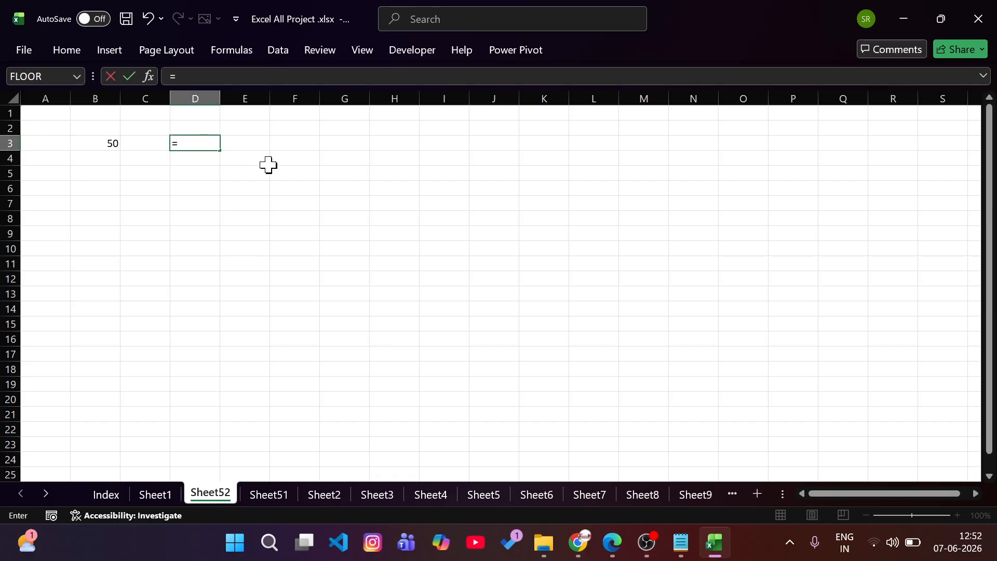
left_click(94, 145)
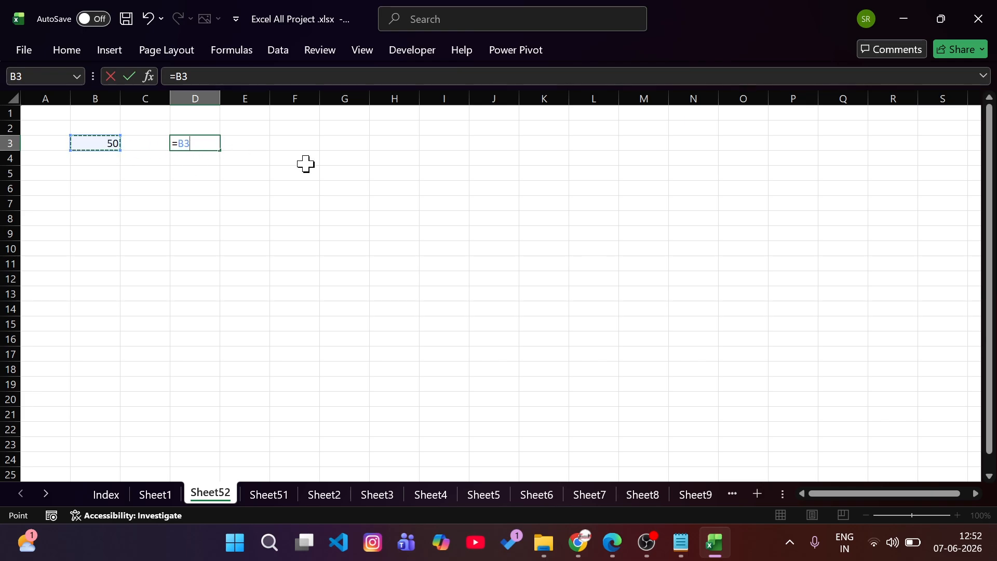
key("Return")
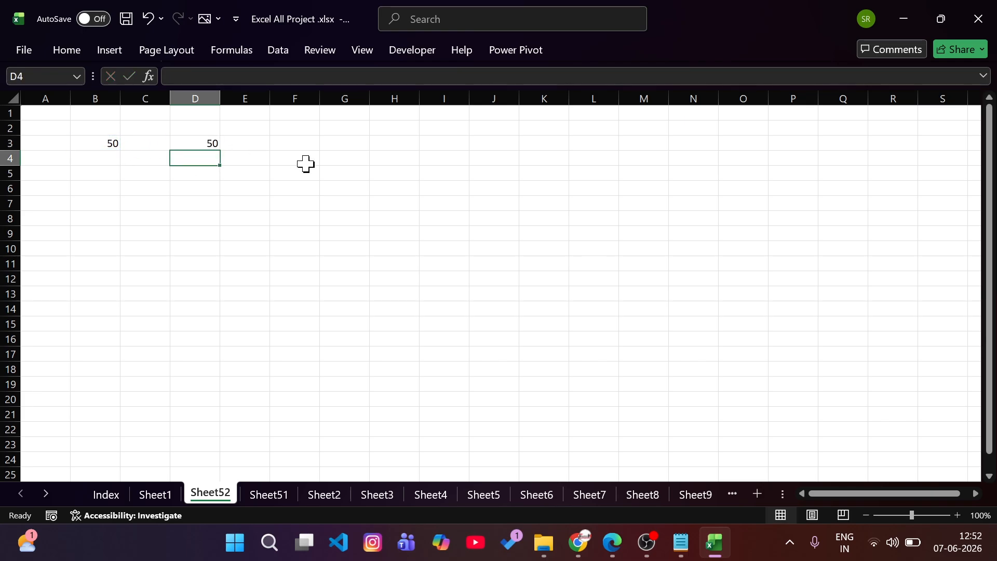
Enlarge the sheet view to 164% and open the formula in cell D3 to examine its reference to B3.
left_click(103, 143)
left_click(193, 141)
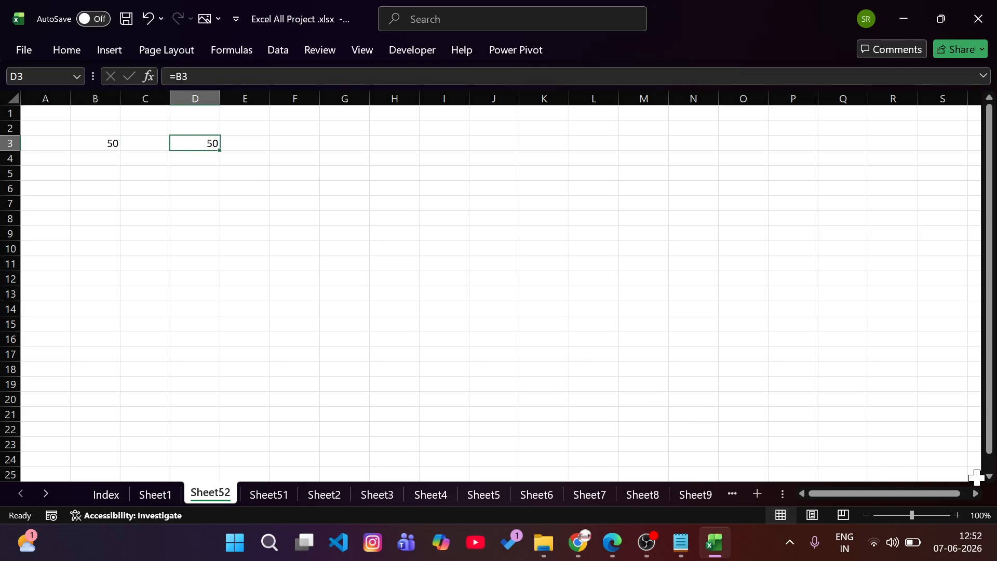
left_click(921, 514)
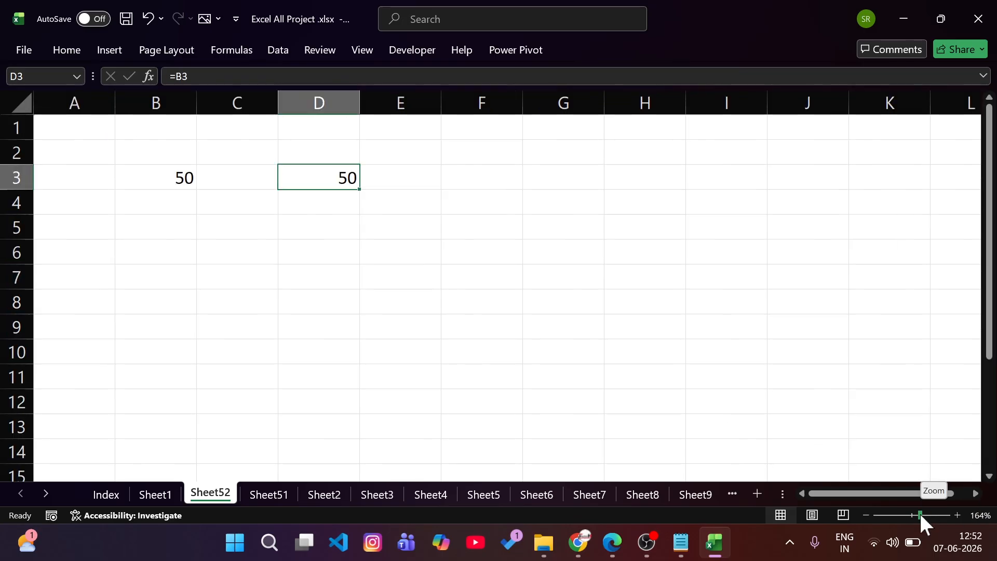
left_click(328, 220)
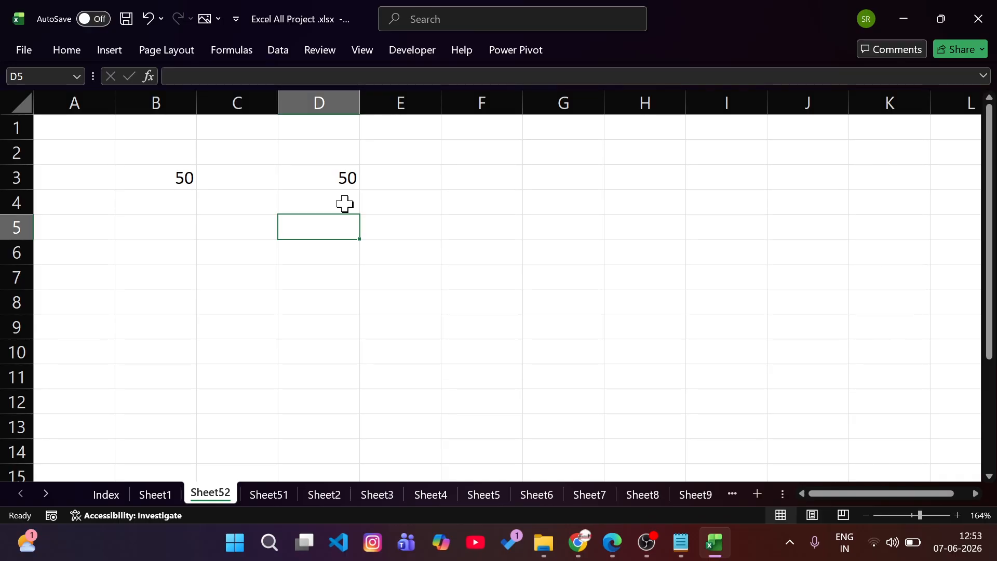
left_click(327, 179)
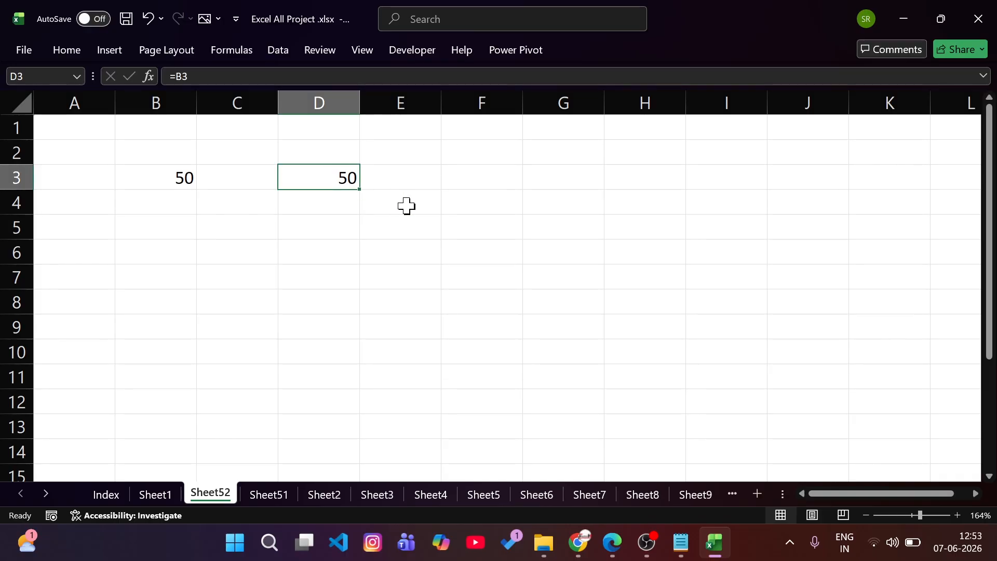
double_click(337, 180)
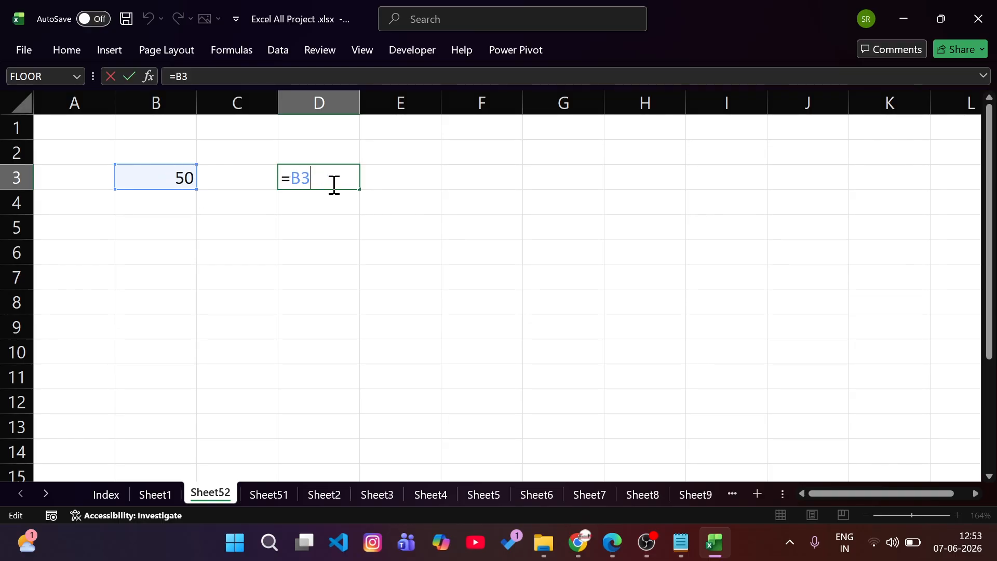
key("Return")
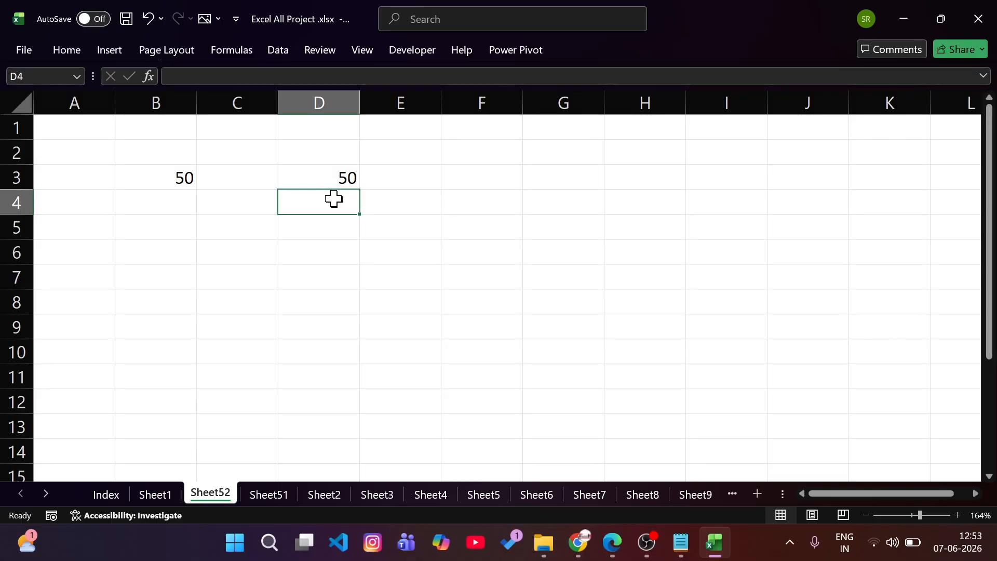
Change cell B3 to 60 and compare it with the linked cell D3.
left_click(163, 178)
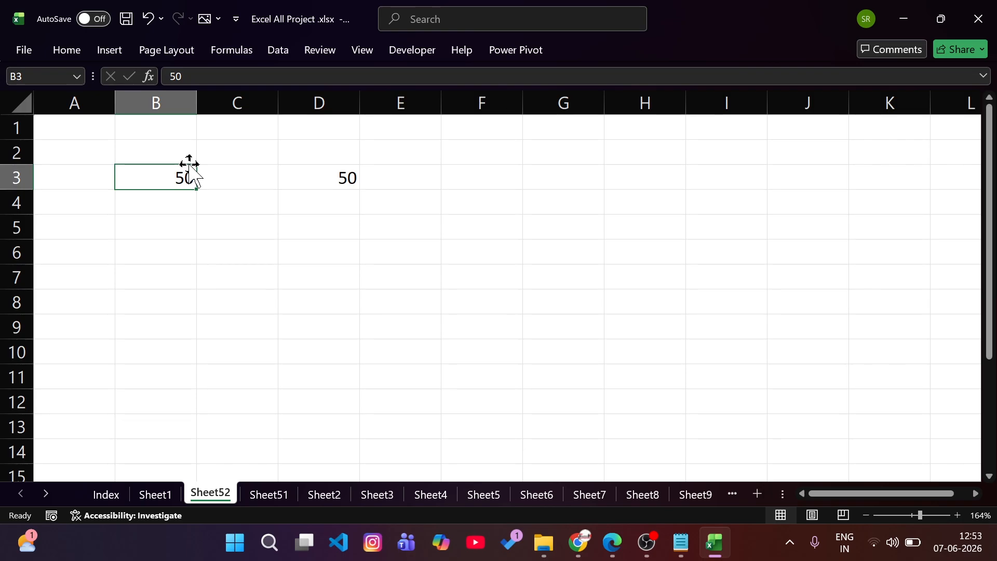
type("60")
key("Return")
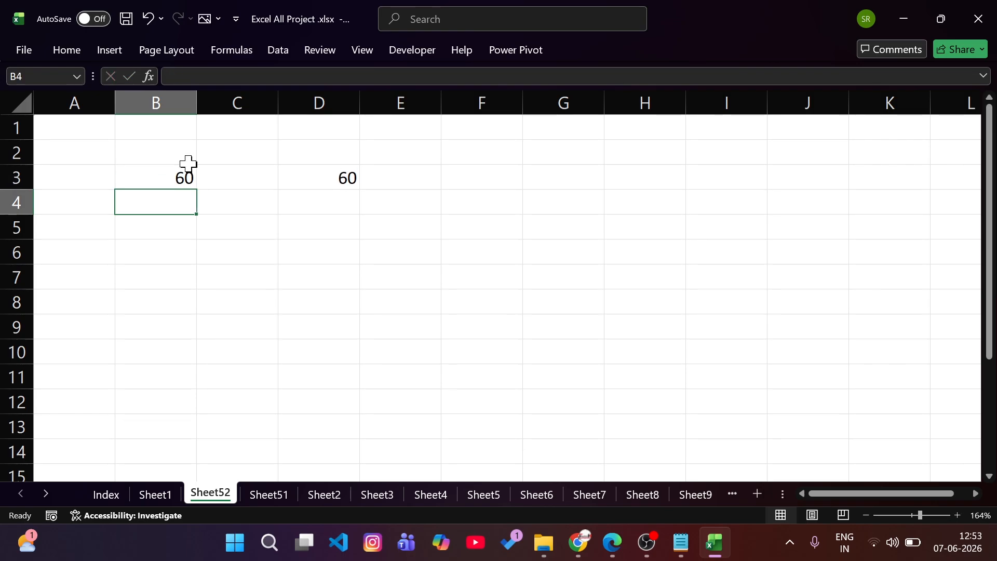
left_click(342, 181)
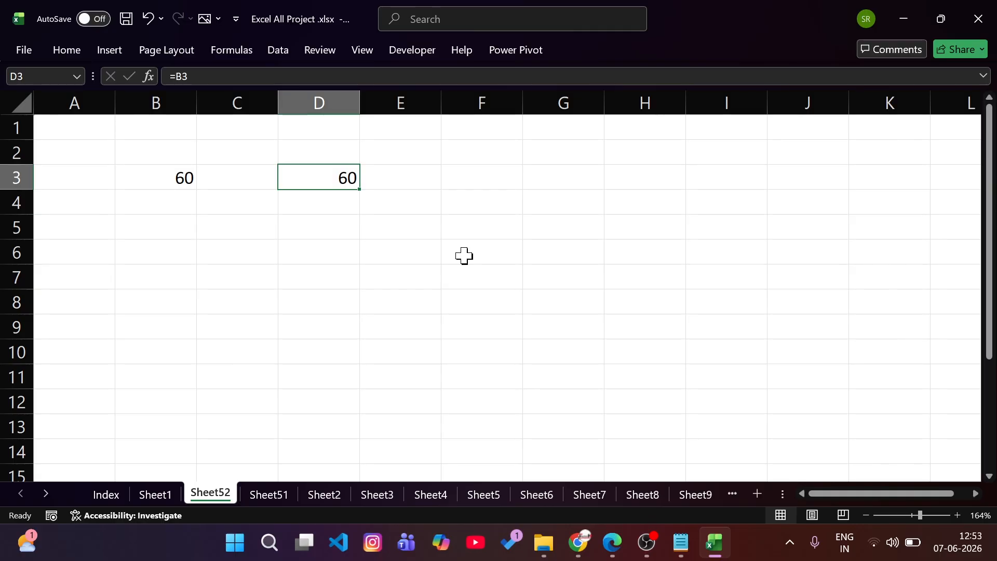
left_click(161, 176)
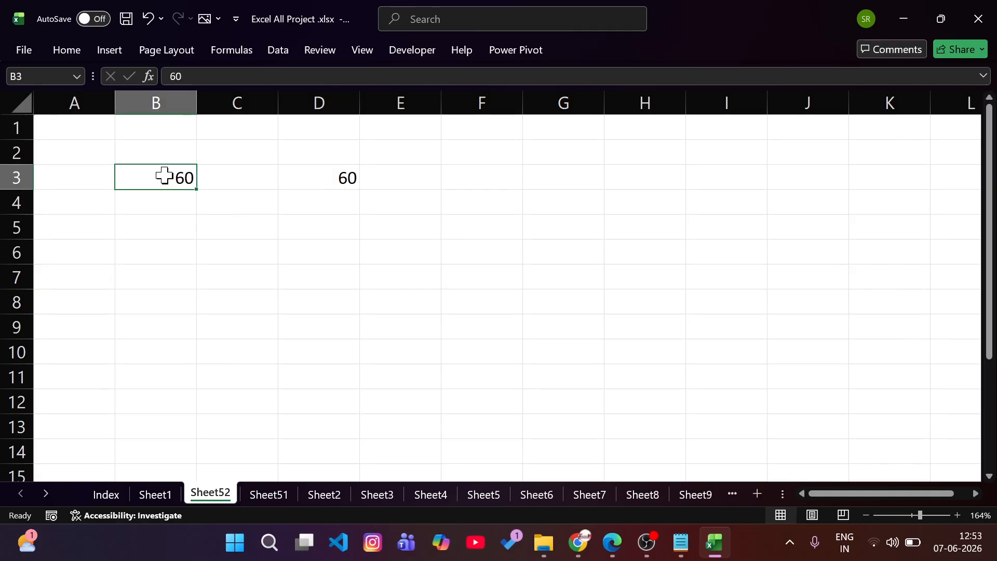
left_click(345, 179)
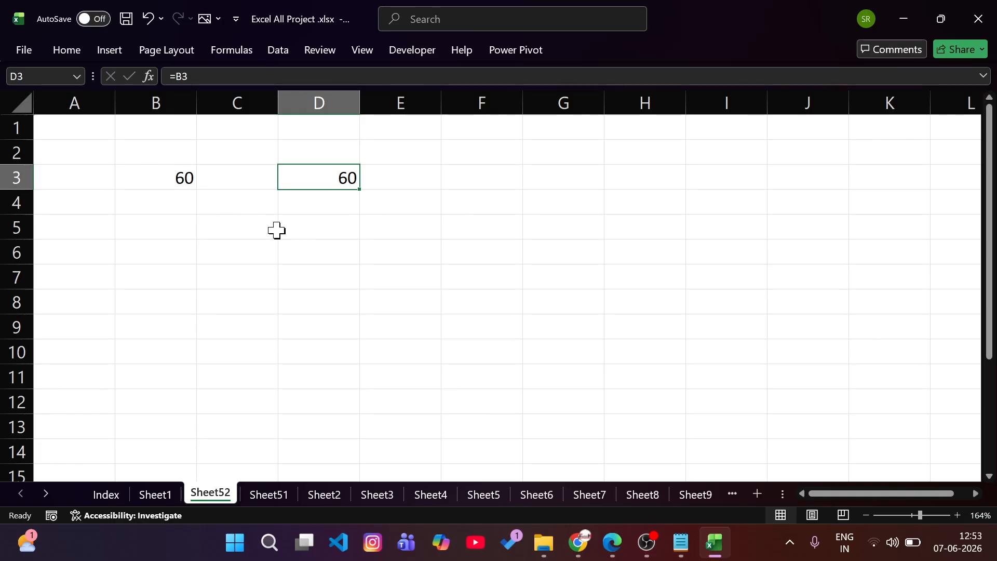
Change the value in cell B3 to 100.
left_click(182, 179)
type("100")
key("Return")
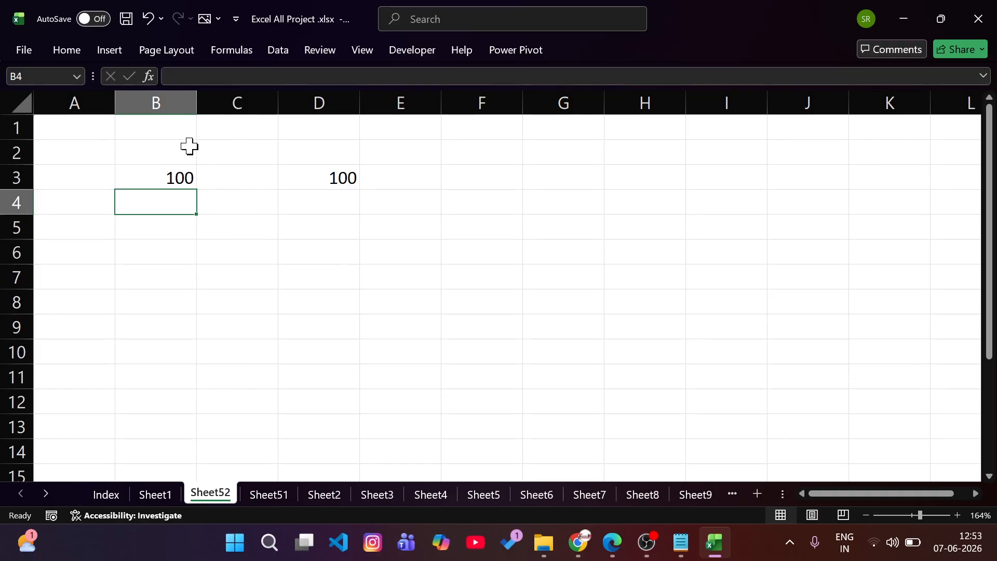
Compare cells B3 and D3, open the =B3 formula to show its content, and clear it from D3.
left_click(180, 177)
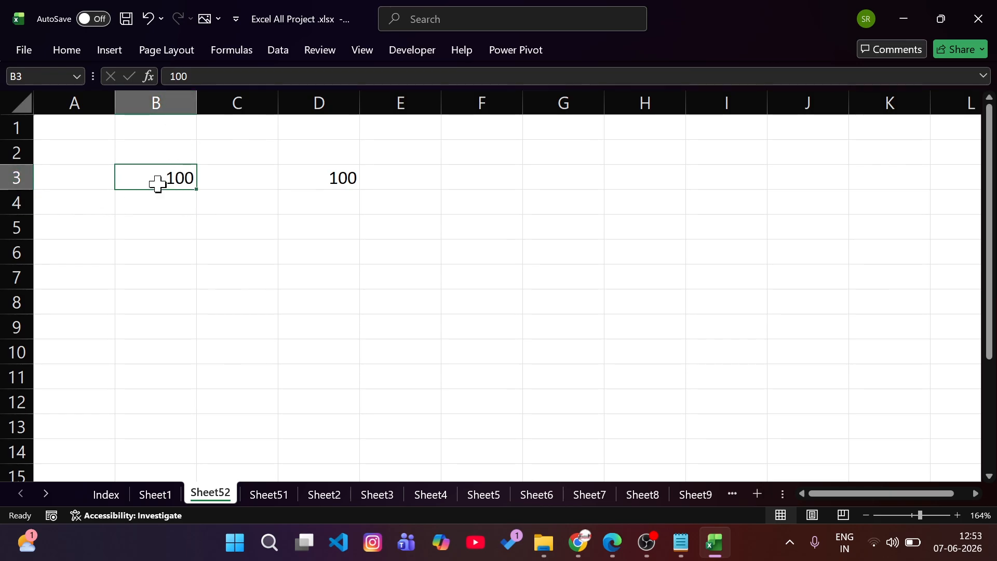
left_click(327, 179)
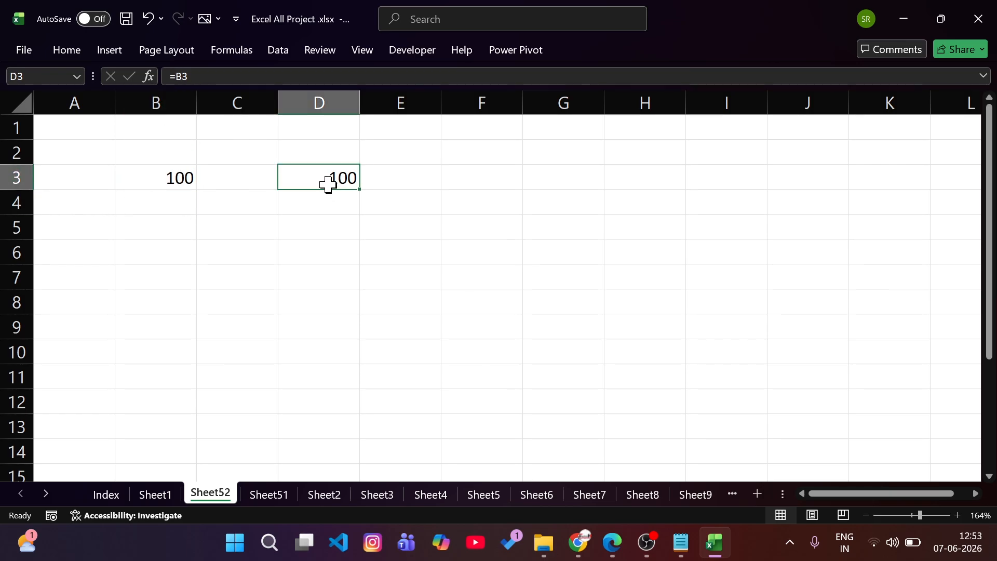
left_click(186, 180)
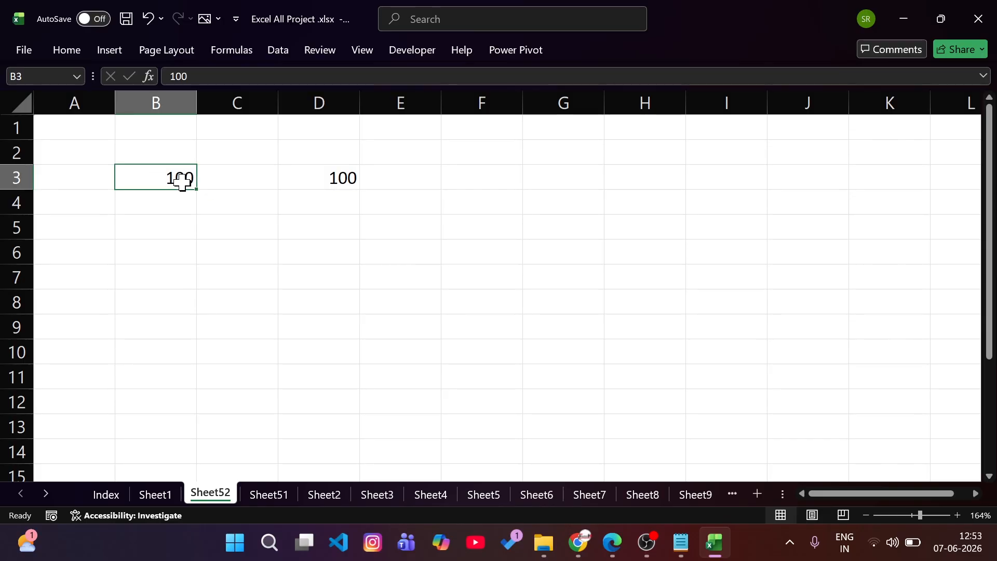
left_click(307, 173)
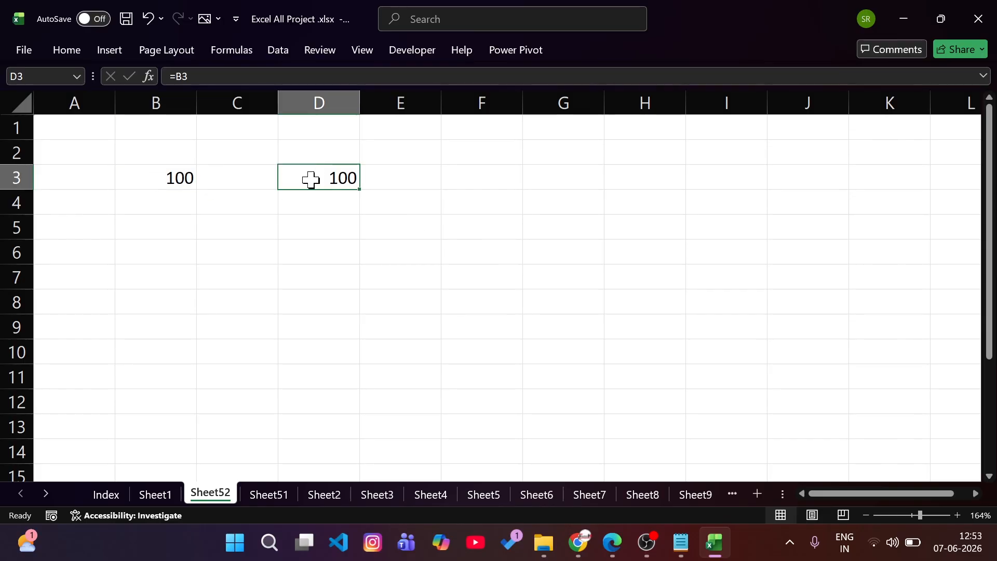
double_click(309, 179)
key("Return")
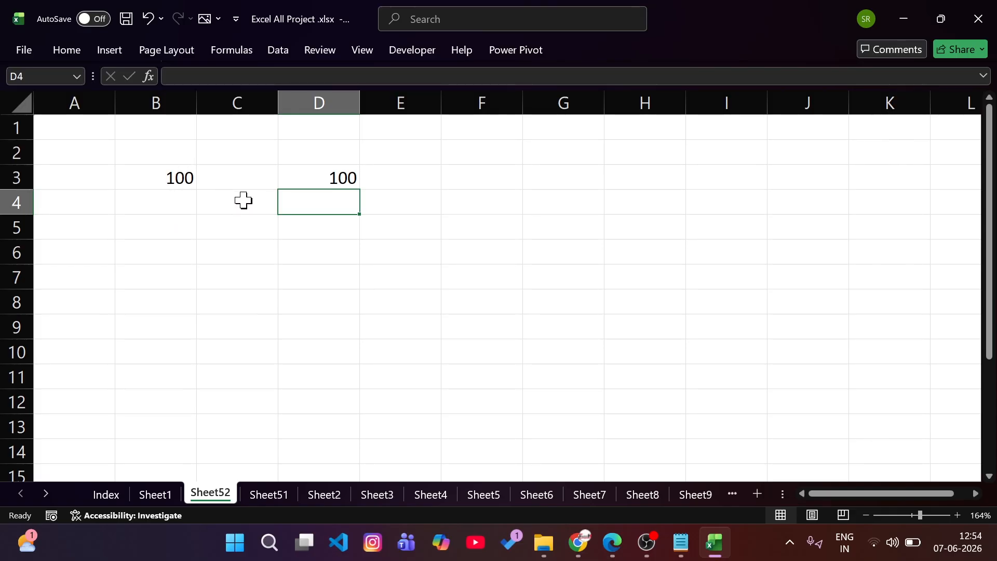
left_click(323, 181)
key("Delete")
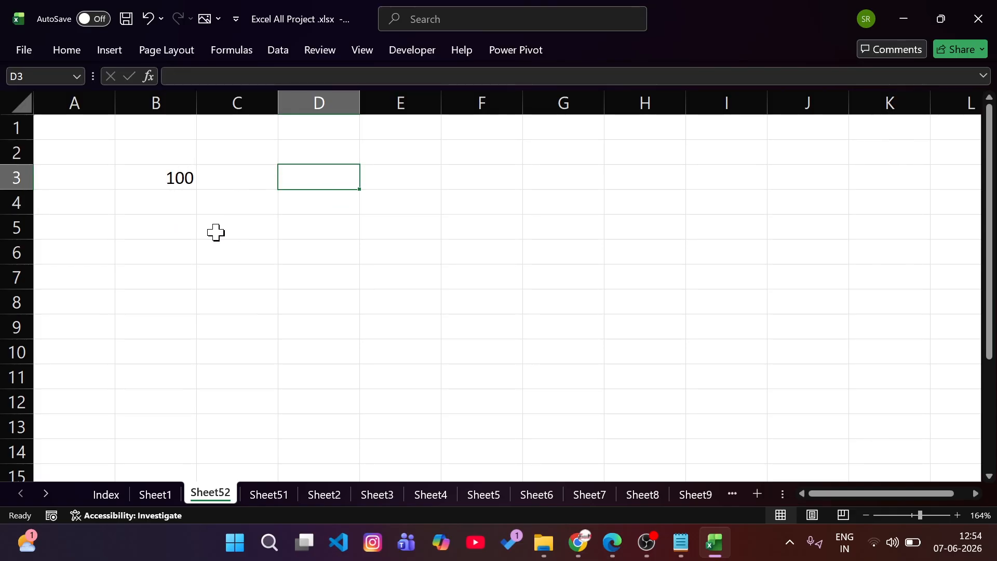
Enter 50, 30, 55 and 40 in cells B4 through B7.
left_click(173, 198)
type("50")
key("Return")
type("30")
key("Return")
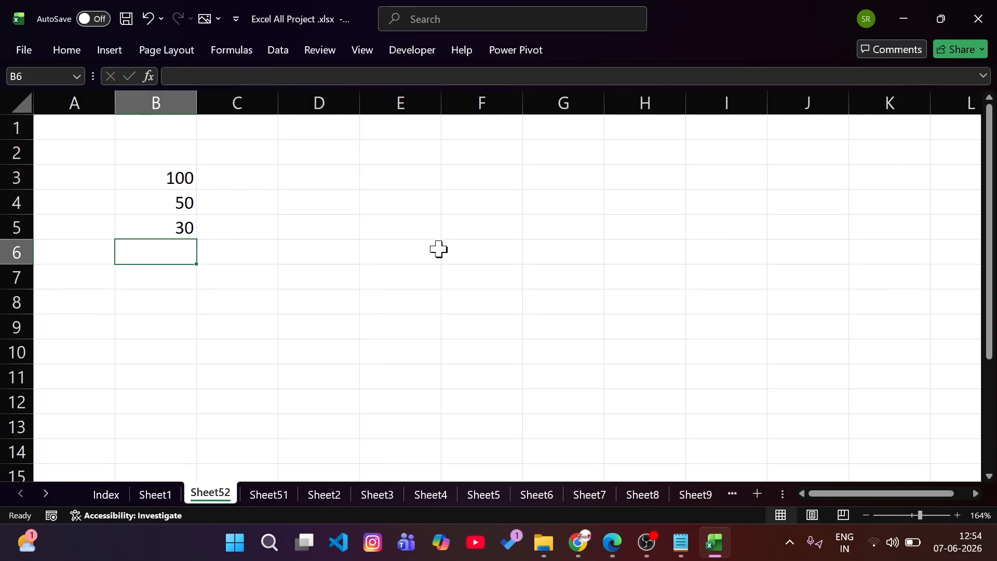
type("55")
key("Return")
type("4")
key("Return")
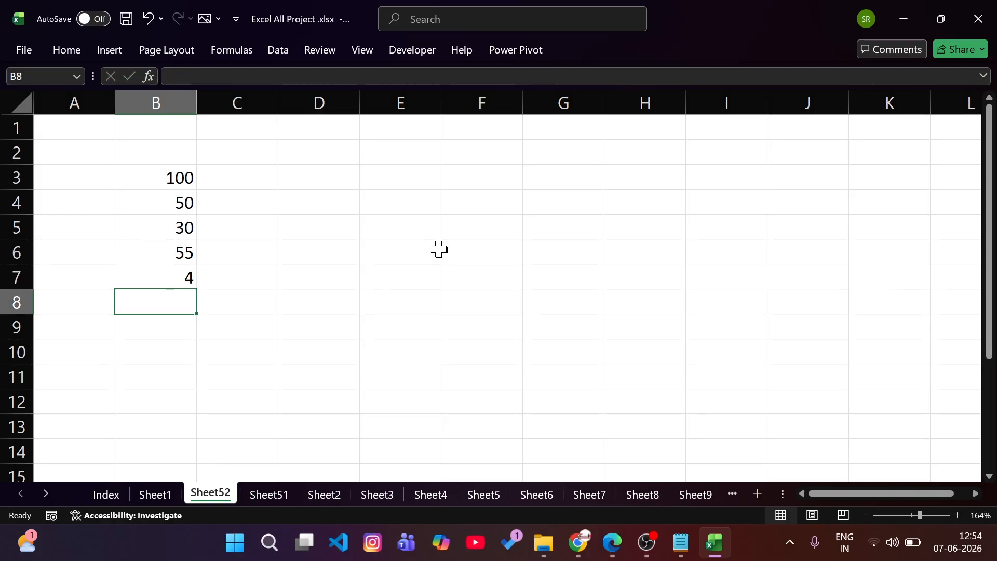
key("Up")
type("40")
key("Return")
Highlight the range B3:B7, pointing out its first cell B3 and last cell B7.
left_click_drag(160, 178, 156, 270)
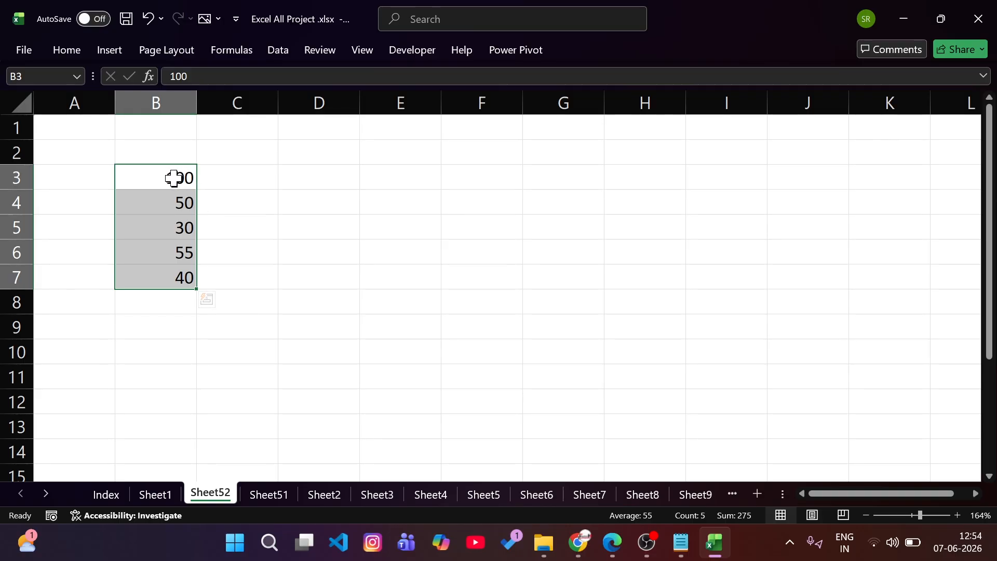
left_click(174, 178)
left_click(162, 277)
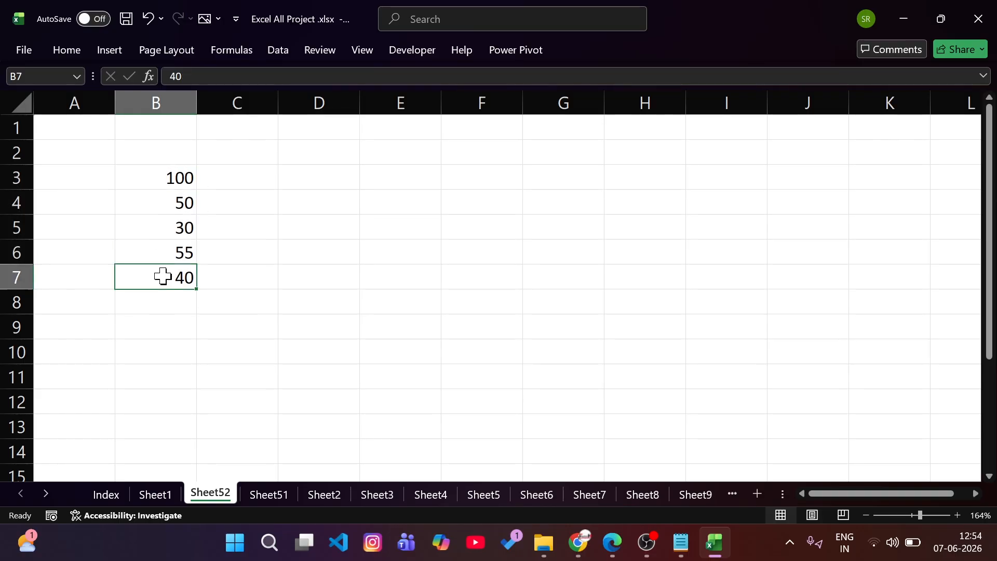
Enter the range reference =B3:B7 in cell D4 and compare the source range B3:B7 with D4:D8.
double_click(334, 207)
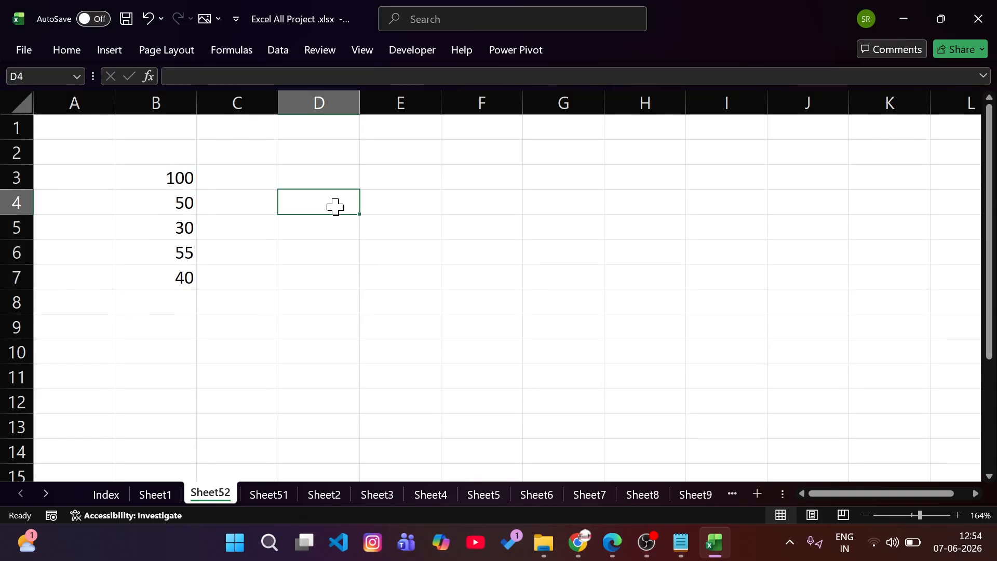
type("=")
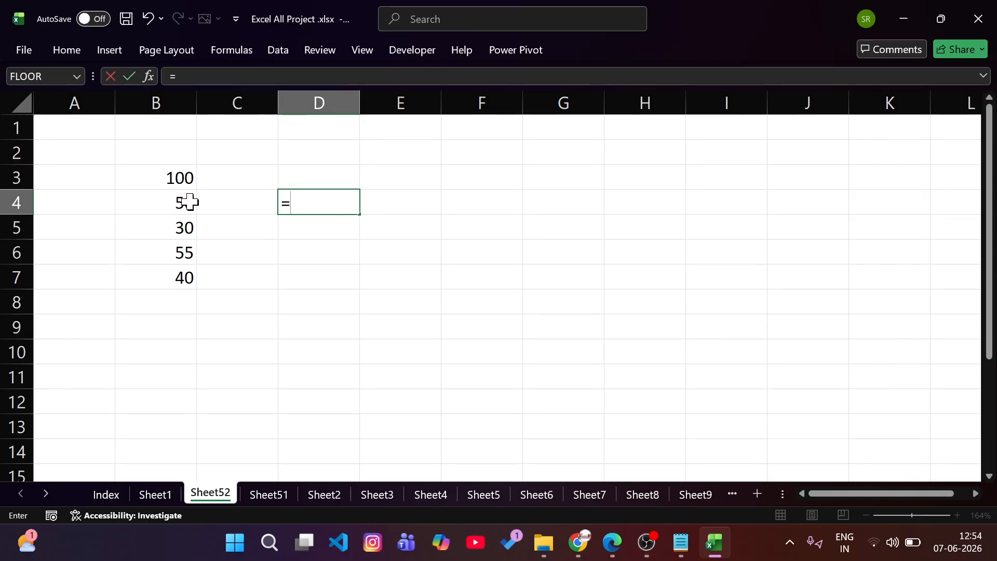
left_click(174, 177)
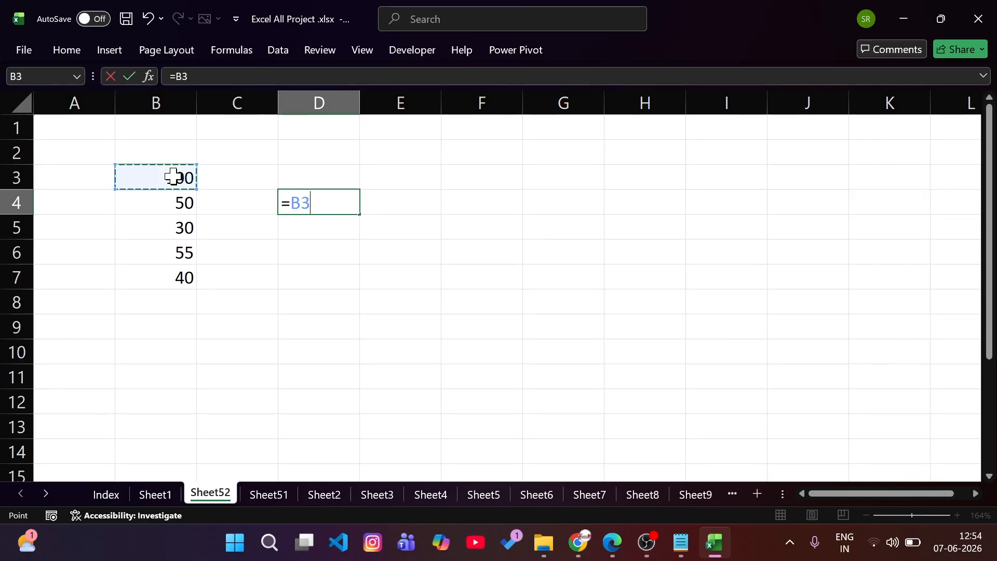
left_click_drag(172, 177, 160, 267)
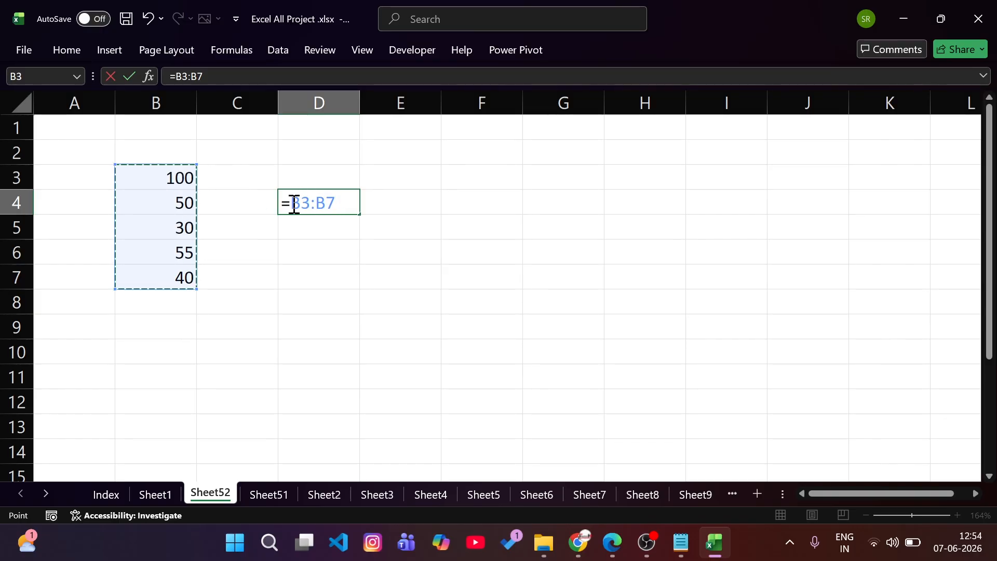
key("Return")
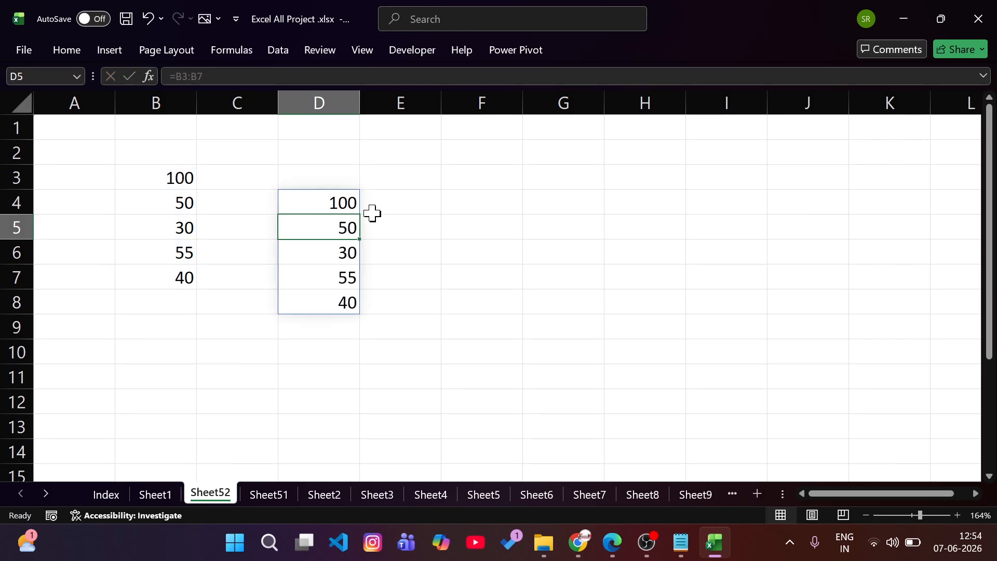
left_click_drag(176, 181, 174, 273)
left_click_drag(315, 205, 316, 295)
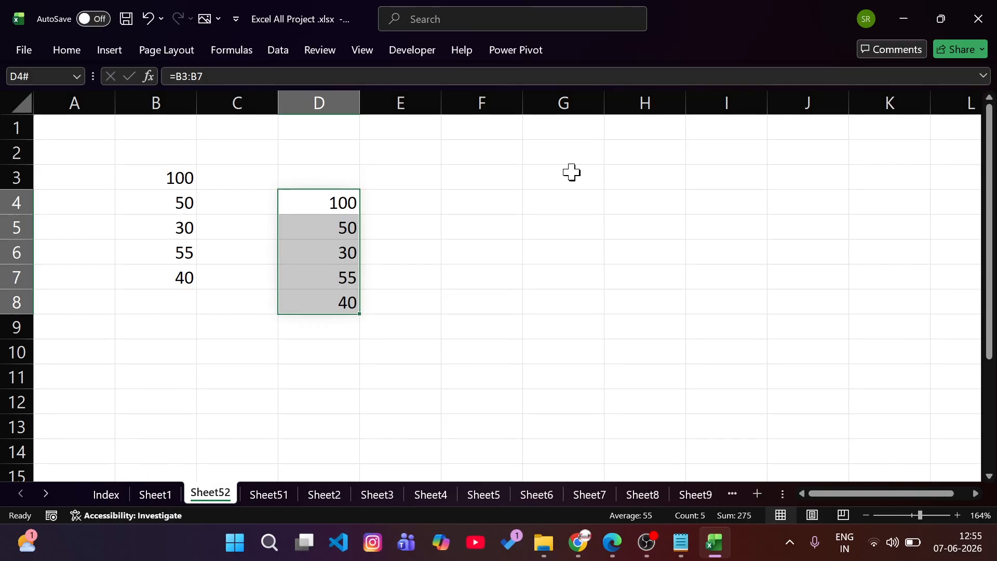
Enter 10 in cell F3 and 20 in cell F4.
left_click(483, 177)
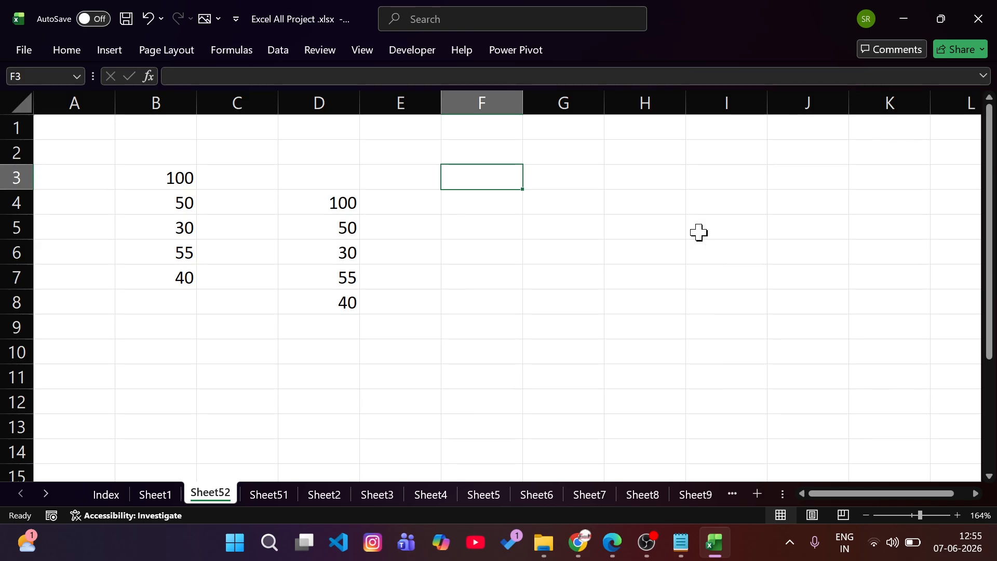
type("10")
key("Return")
type("20")
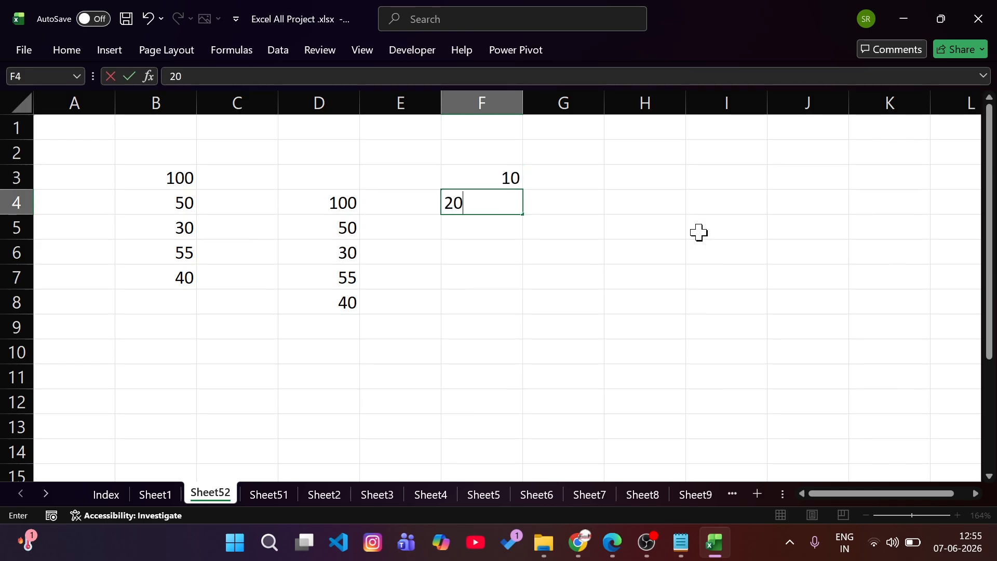
key("Return")
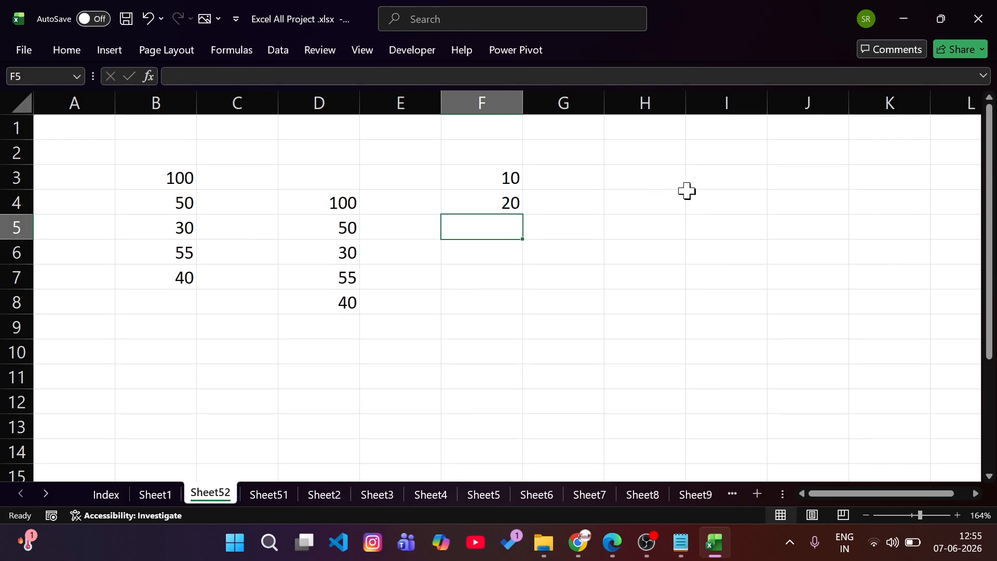
Enter the formula =10+20 with typed-in numbers in cell H3 and reselect the cell to check it.
left_click(646, 183)
type("=")
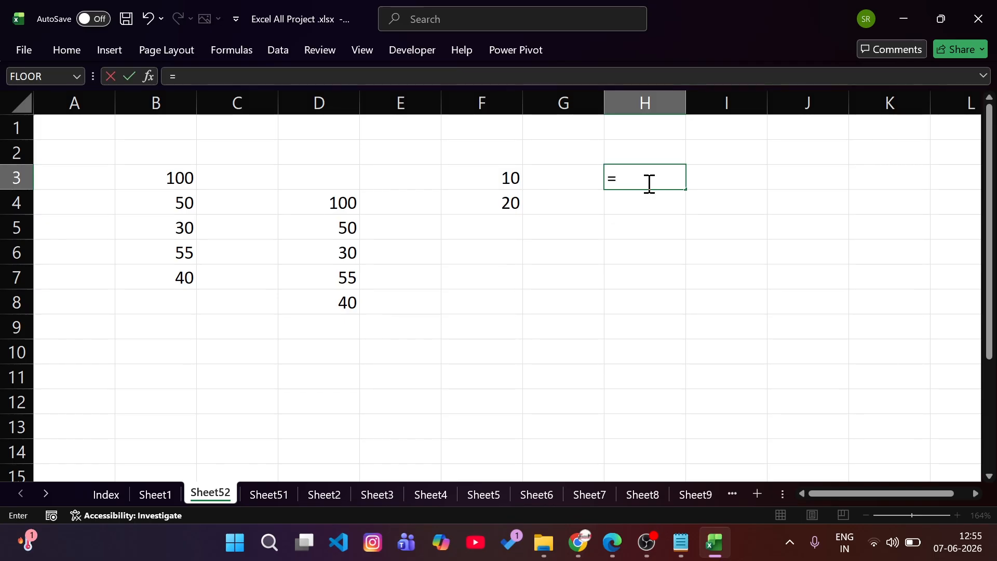
type("10+20")
key("Return")
left_click(647, 183)
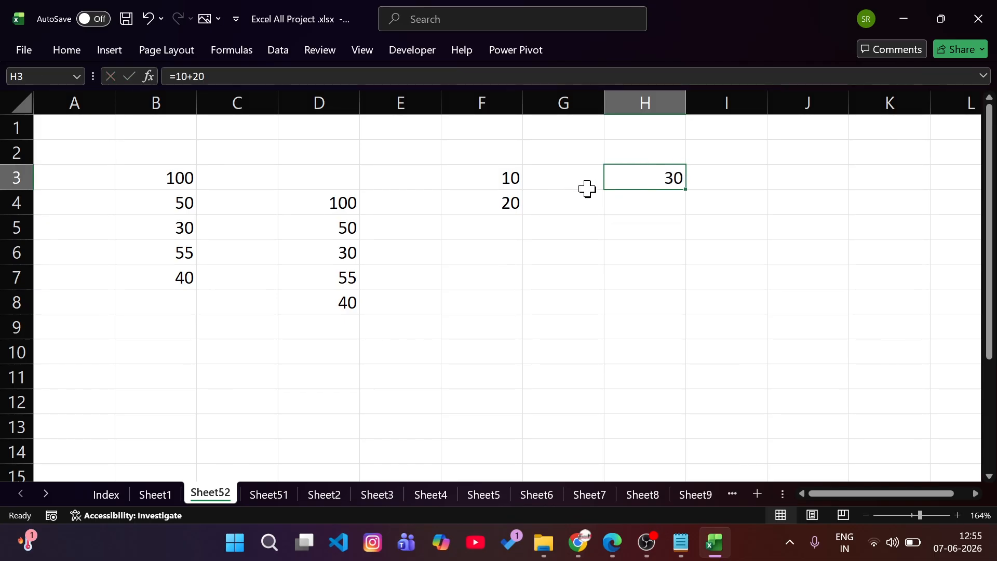
Change cell F3 to 40 and check whether the fixed-number formula in H3 responds.
key("Left")
key("Left")
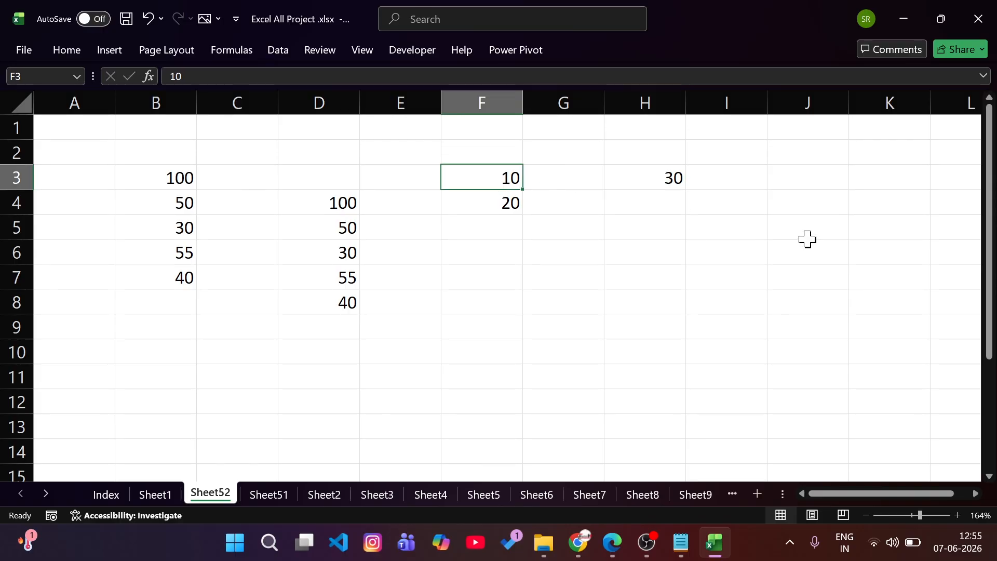
type("40")
key("Return")
left_click(659, 171)
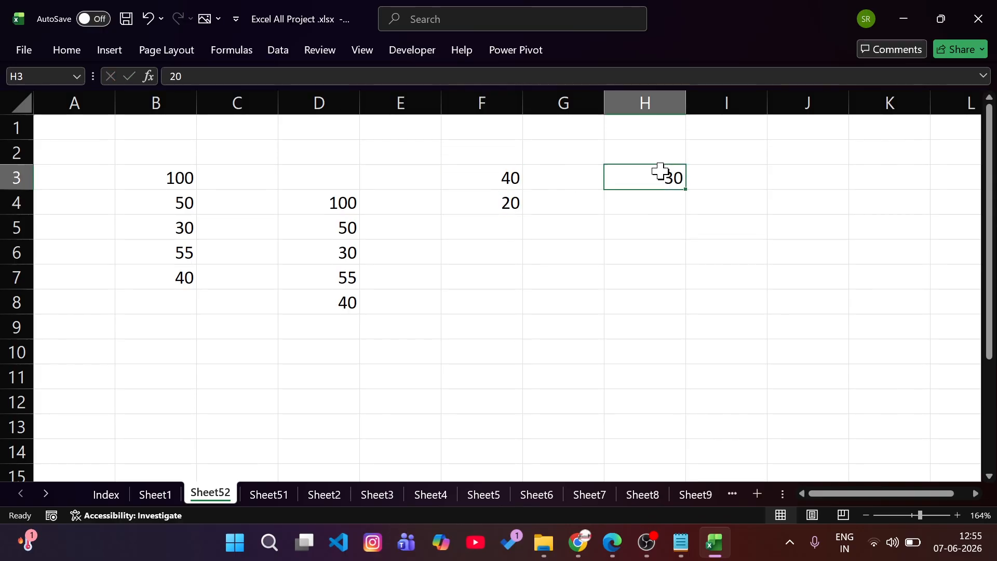
Enter the cell-reference formula =F3+F4 in cell H4 and reselect the cell to check it.
left_click(649, 207)
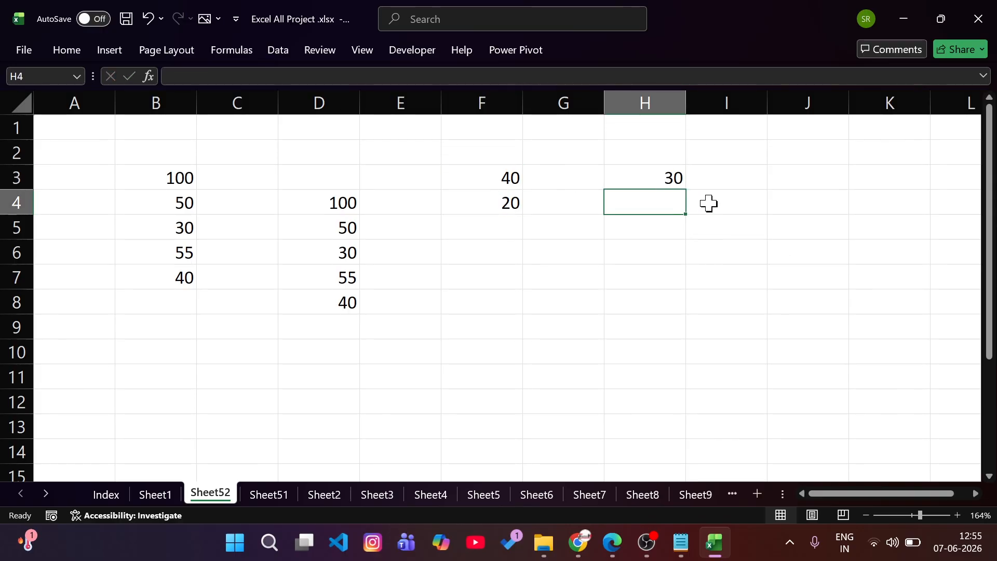
type("=")
left_click(506, 179)
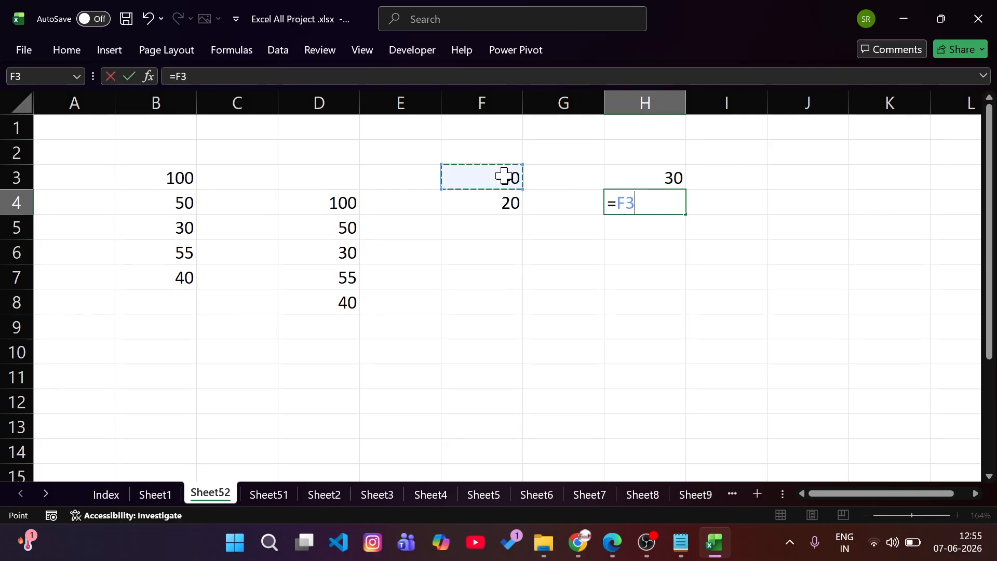
type("+")
left_click(487, 202)
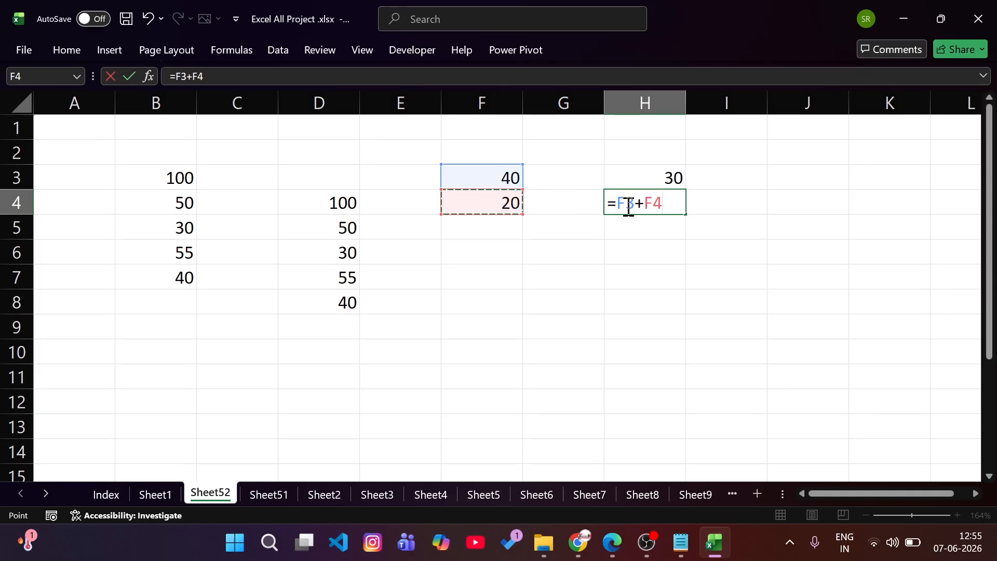
key("Return")
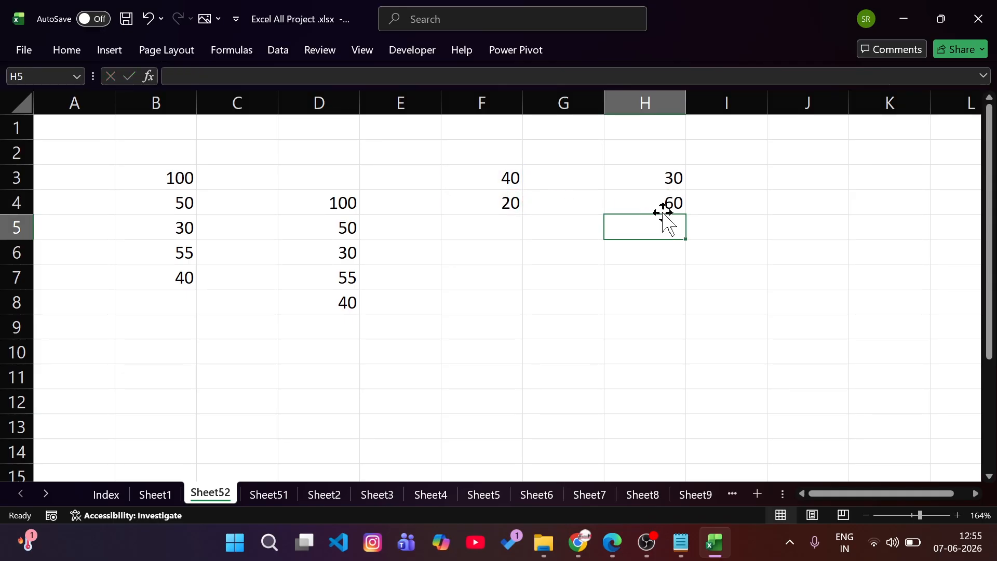
left_click(682, 196)
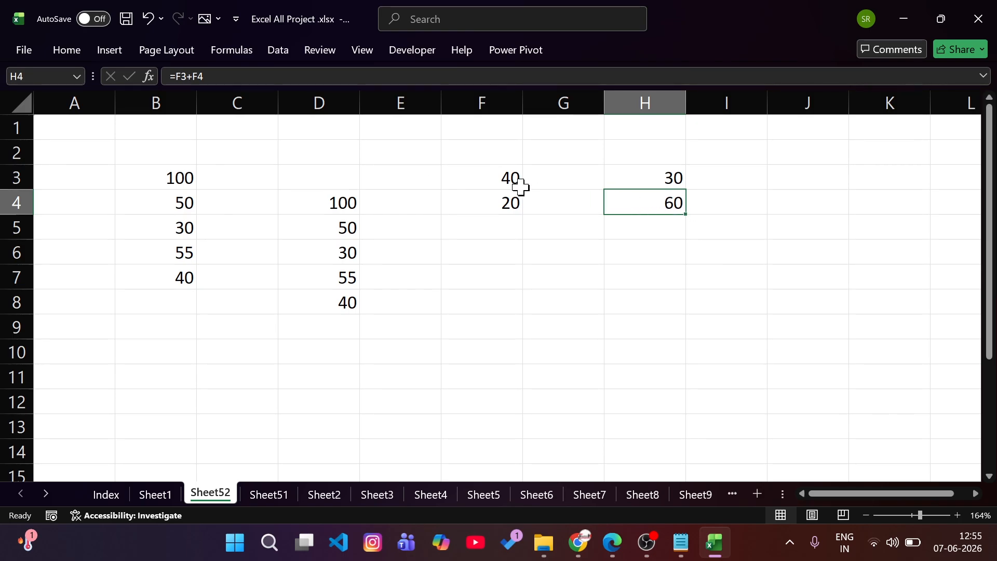
Change cell F4 to 30 and check the =F3+F4 formula cell H4.
left_click(498, 202)
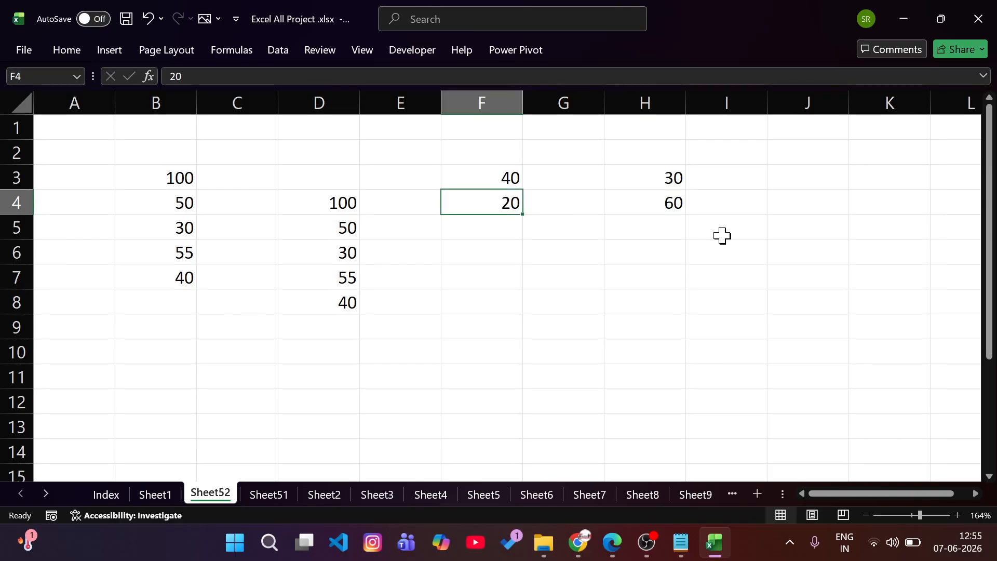
type("30")
key("Return")
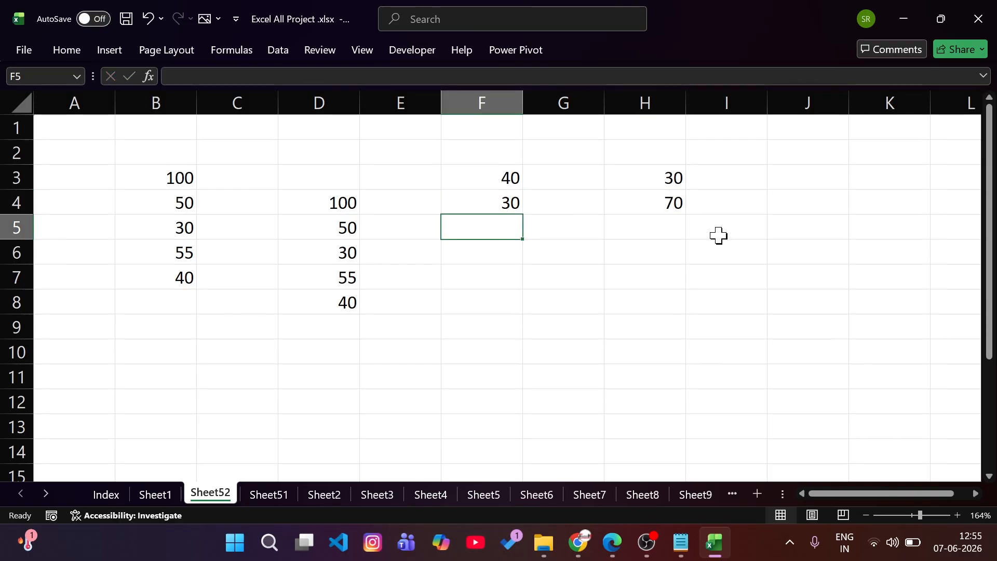
key("Up")
key("Right")
key("Right")
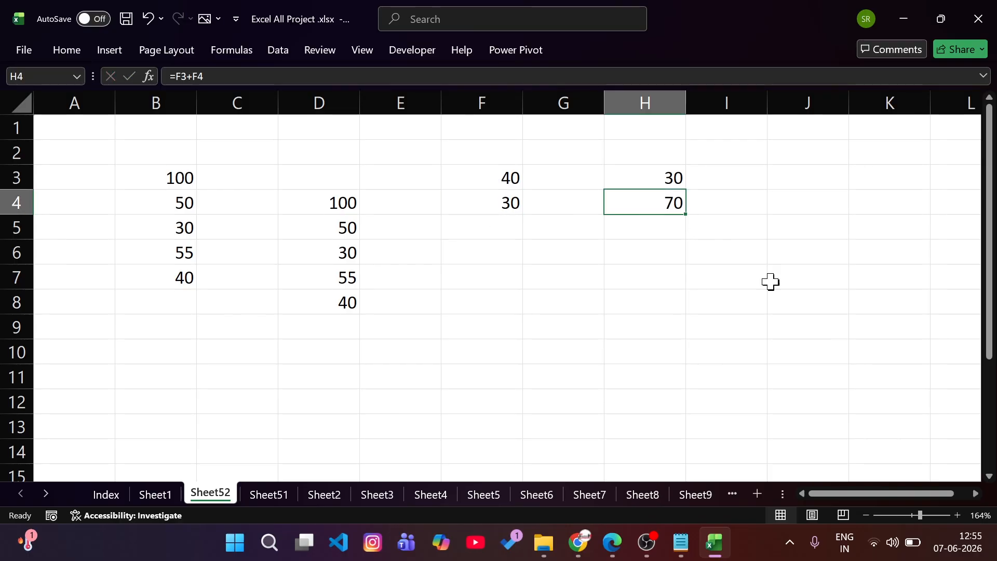
Examine the formula in cell H4 and the two cells it references, F3 and F4.
double_click(653, 206)
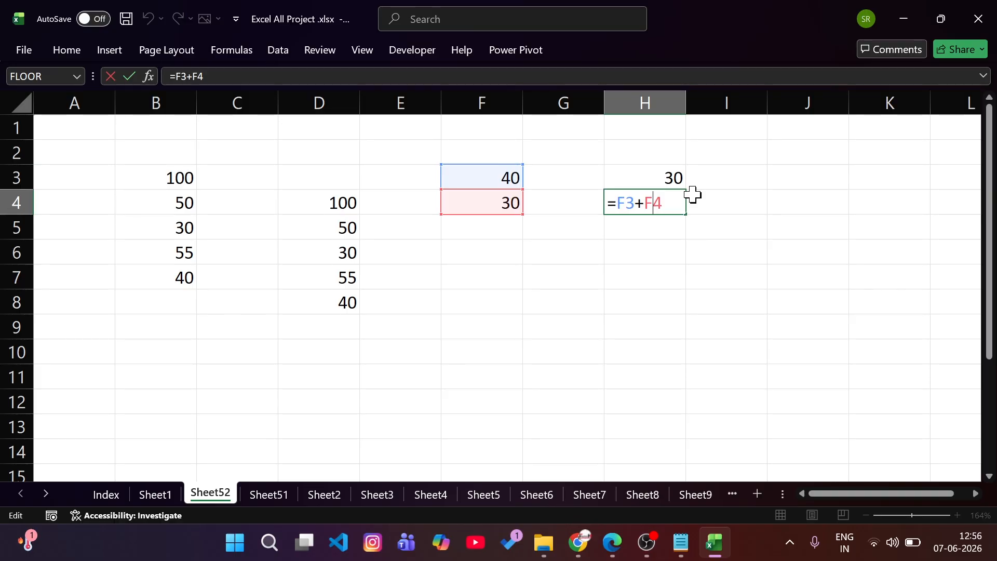
key("Return")
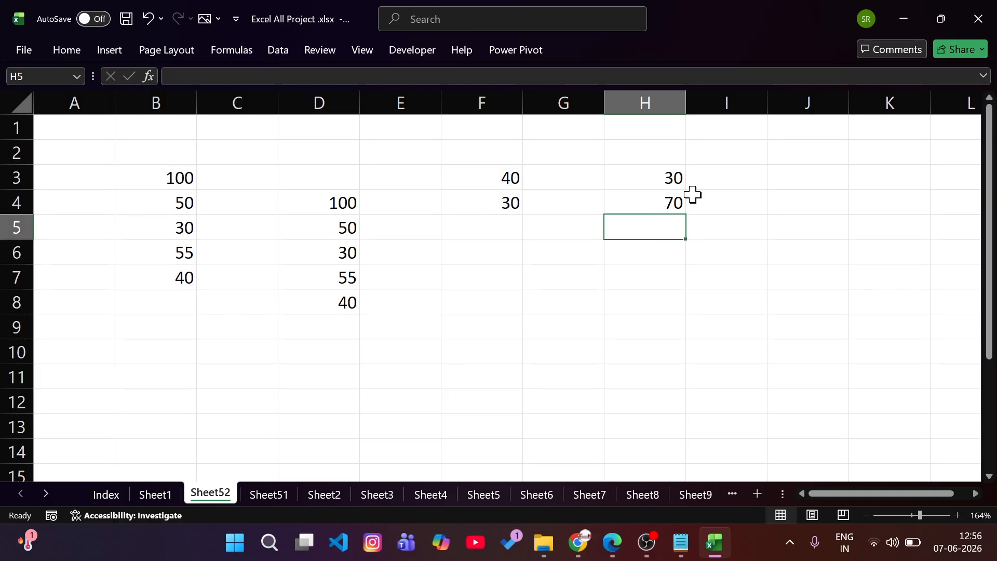
left_click(501, 178)
key("Down")
left_click(628, 194)
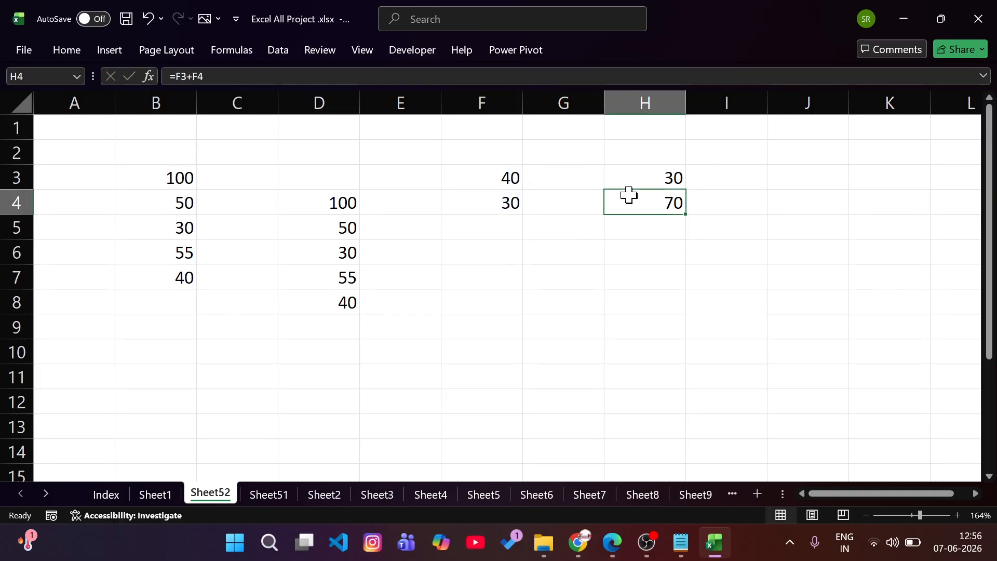
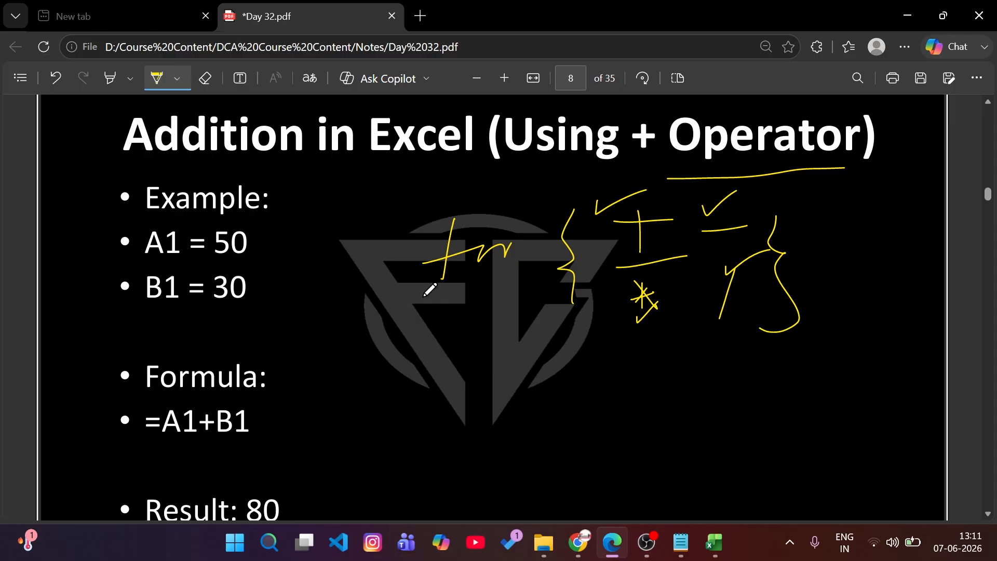
On the Addition in Excel page of the Day 32 notes, underline the handwritten word beside the operators and tick the A1 = 50 and B1 = 30 examples.
left_click_drag(441, 296, 527, 295)
left_click_drag(252, 267, 297, 245)
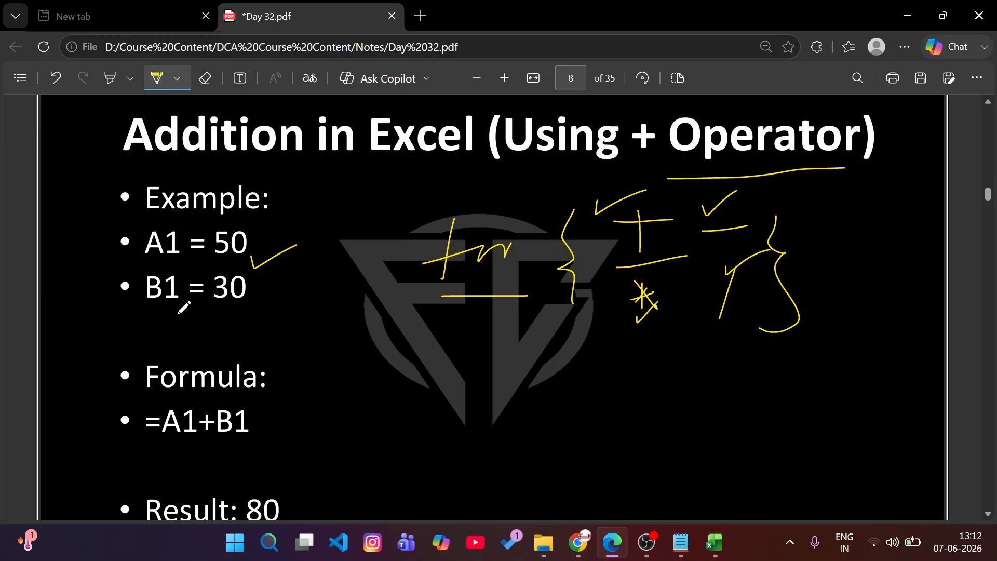
left_click_drag(247, 307, 296, 284)
Switch to the Excel workbook and clear the contents of the range B3:H8 on Sheet52.
left_click(715, 543)
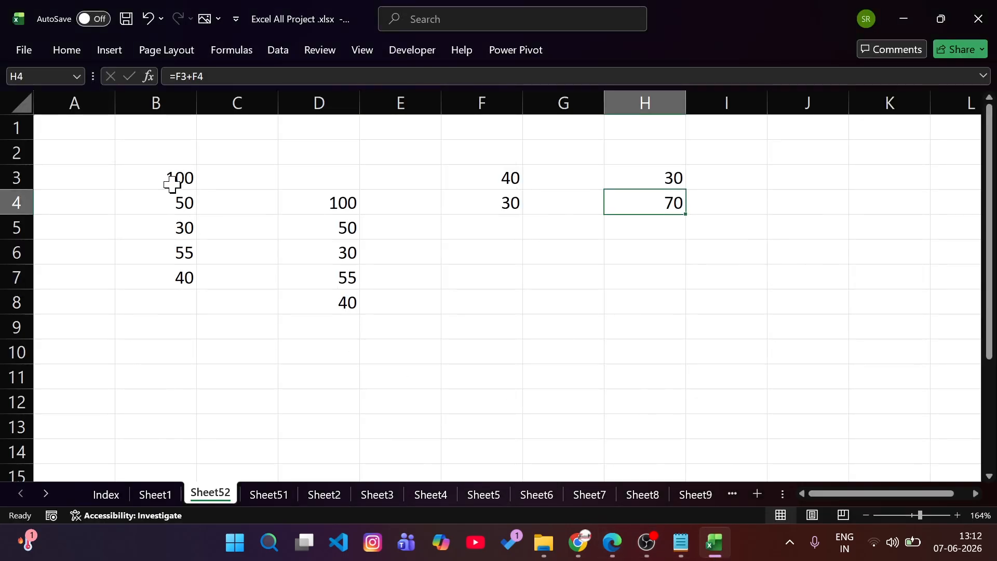
left_click_drag(170, 185, 670, 305)
key("Delete")
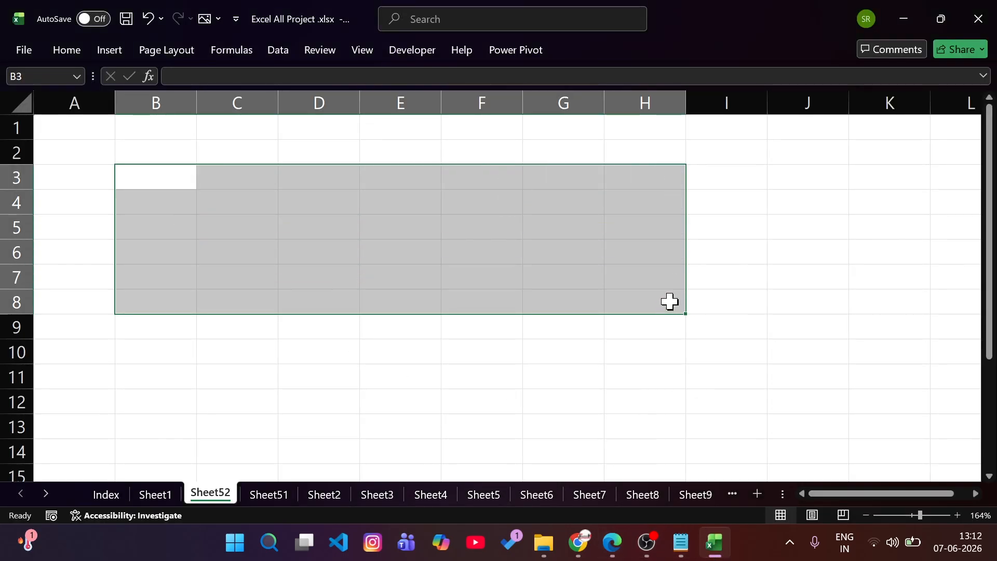
Enter 50 in cell A1 and 30 in cell B1.
left_click(89, 137)
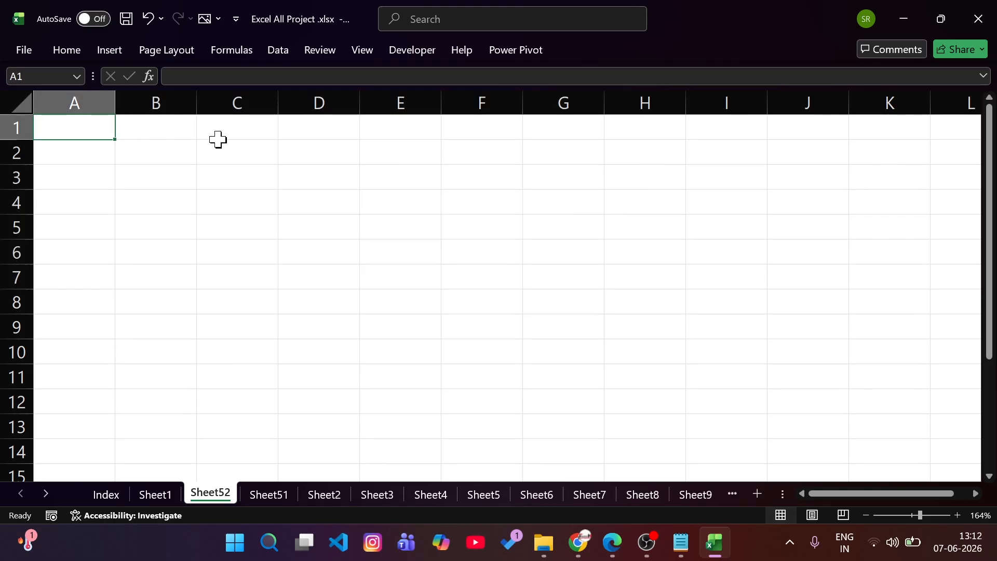
type("50")
key("Tab")
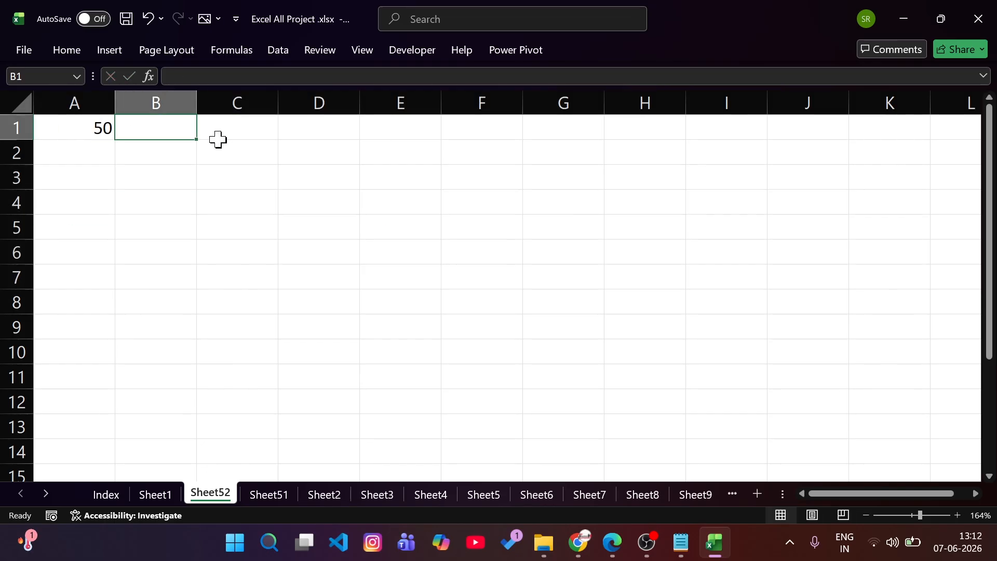
type("30")
key("Tab")
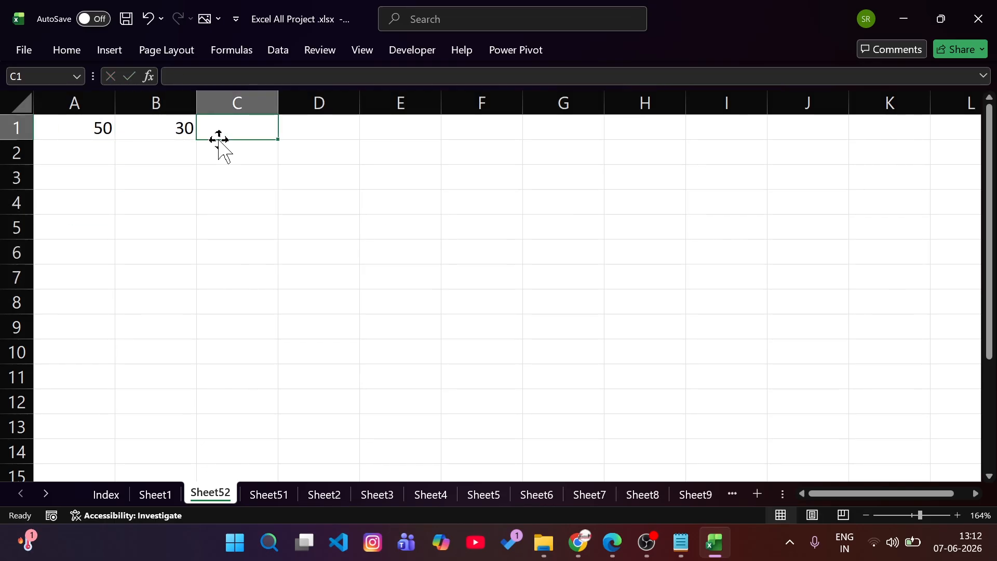
Add the values of A1 and B1 in cell C1 with the formula =A1+B1.
left_click(82, 133)
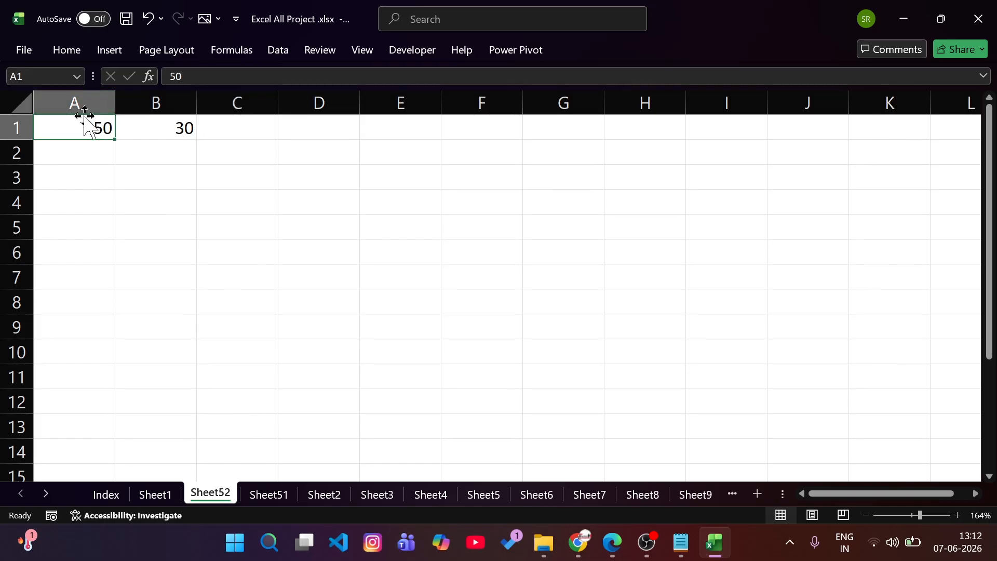
left_click(168, 131)
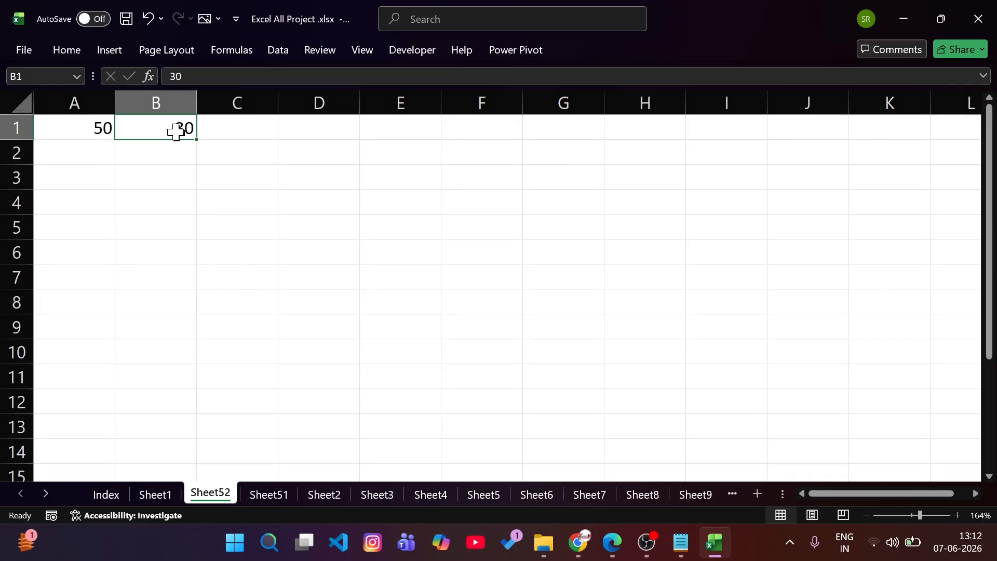
left_click(261, 132)
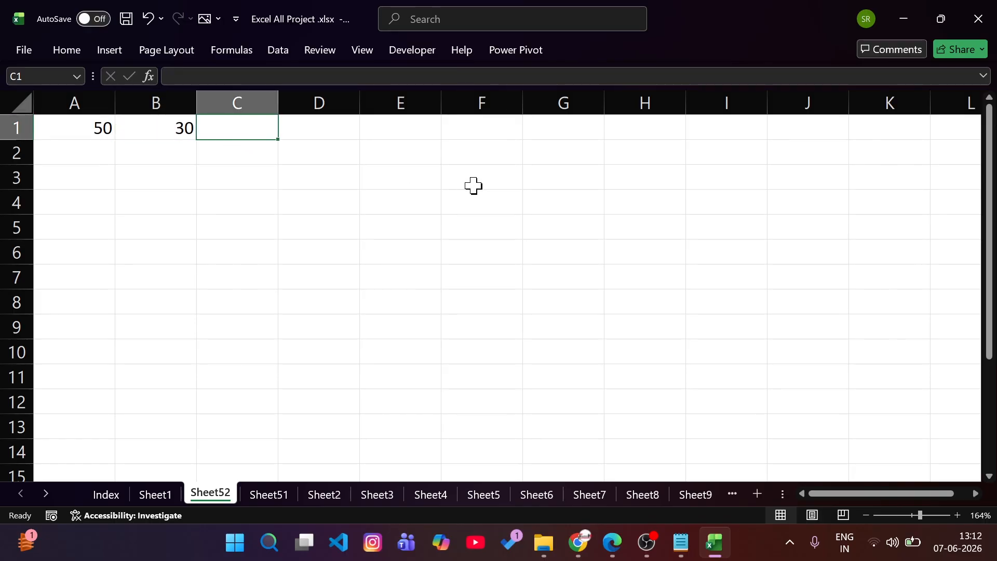
type("=")
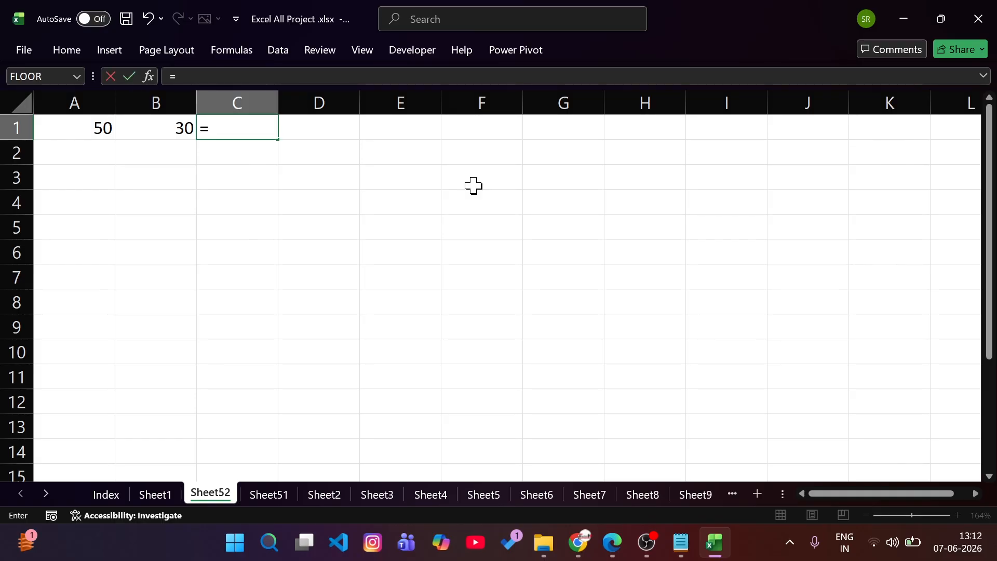
left_click(89, 129)
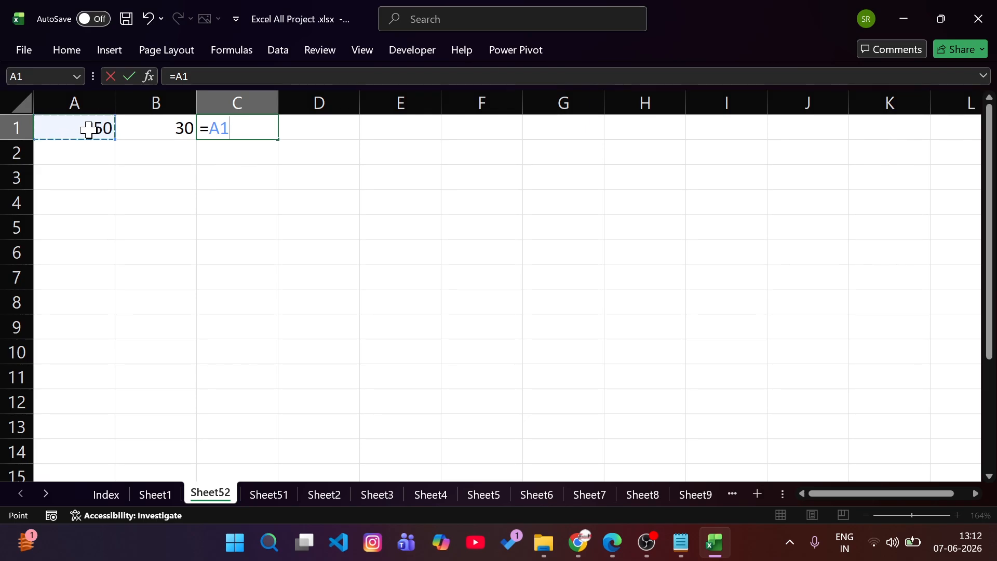
type("+")
left_click(172, 127)
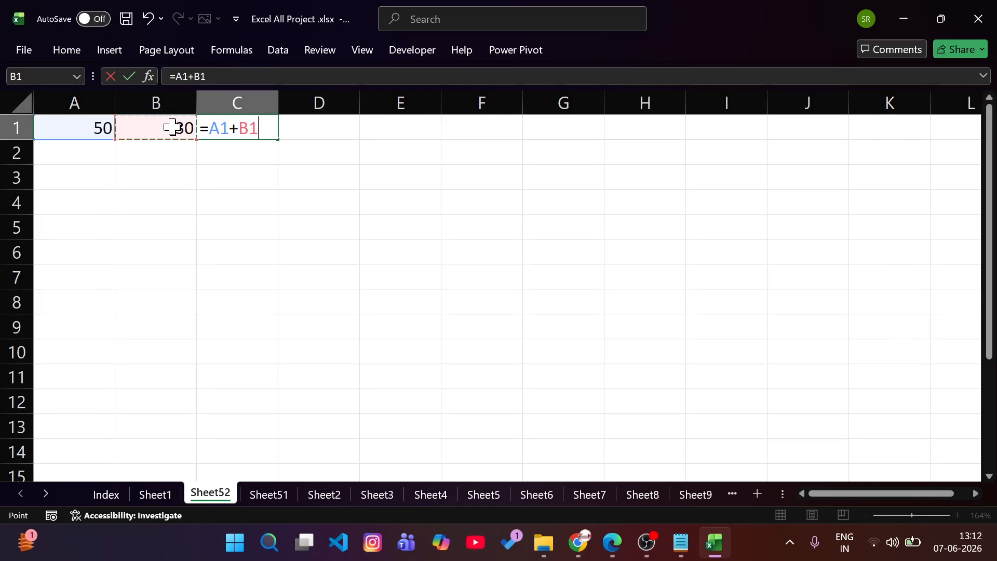
key("Return")
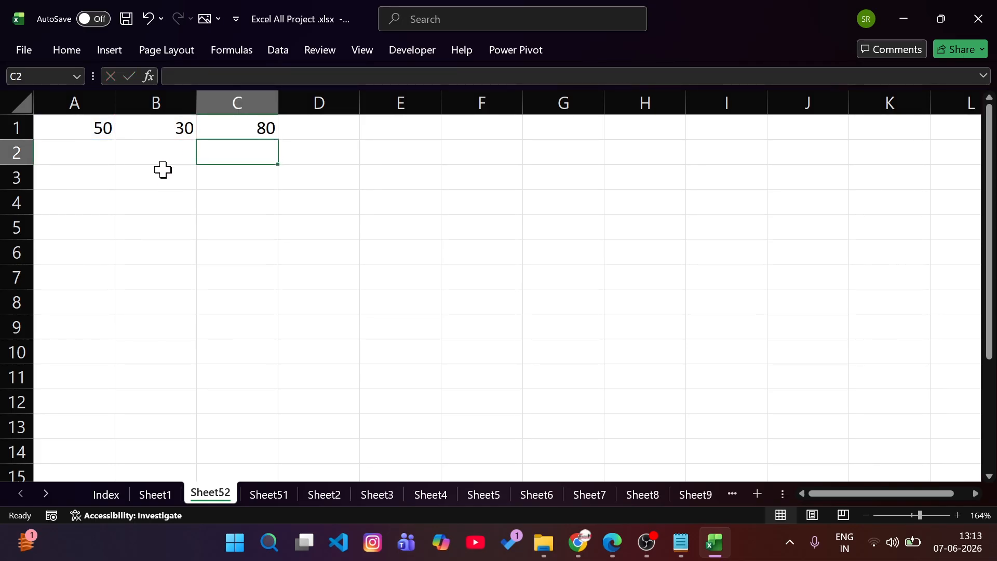
Review the two input values in A1 and B1 and the addition formula in C1.
left_click(122, 129)
left_click(87, 130)
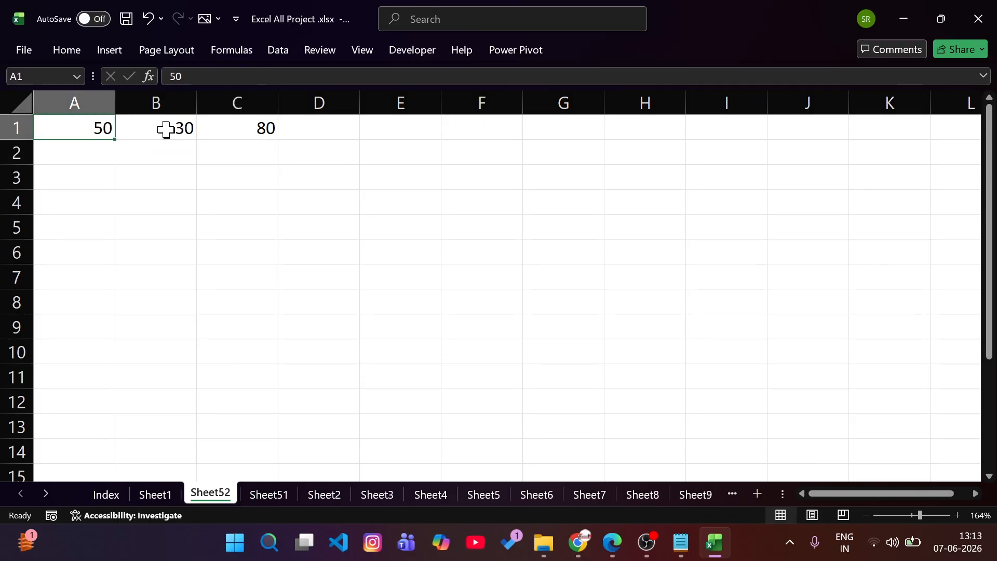
left_click(165, 130)
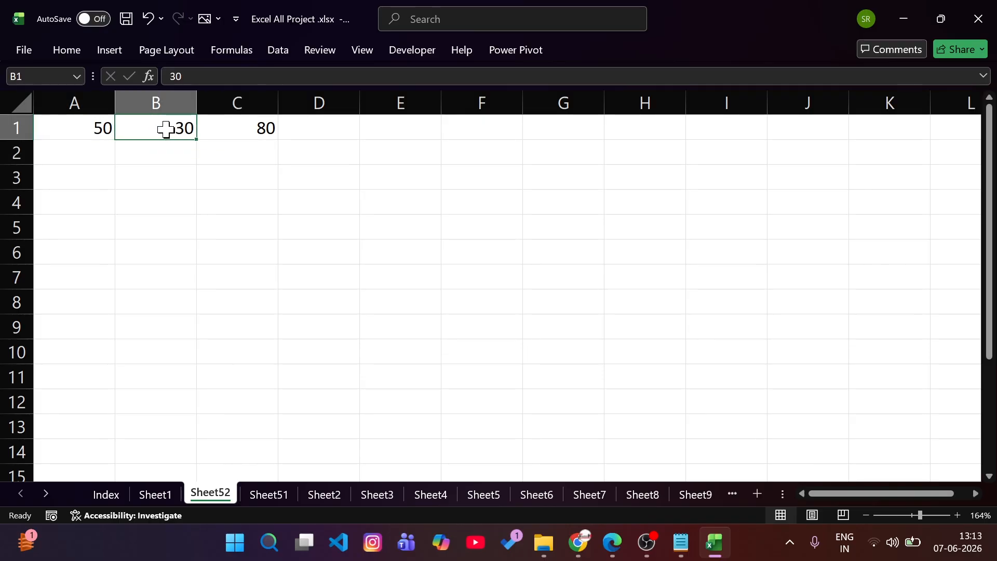
left_click(250, 129)
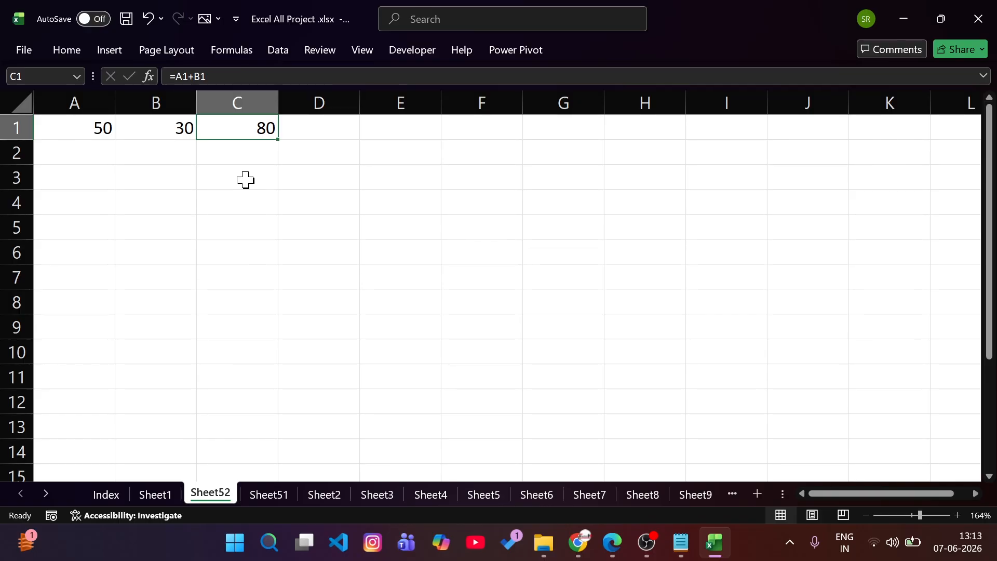
Change the value of cell B1 to 40 and inspect the cell references in the C1 formula.
left_click(188, 131)
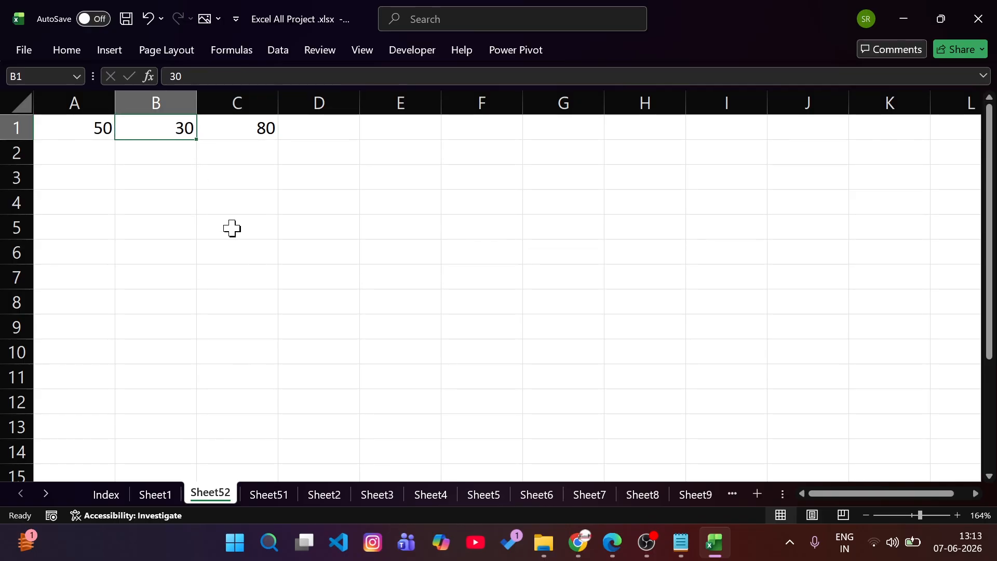
type("40")
key("Return")
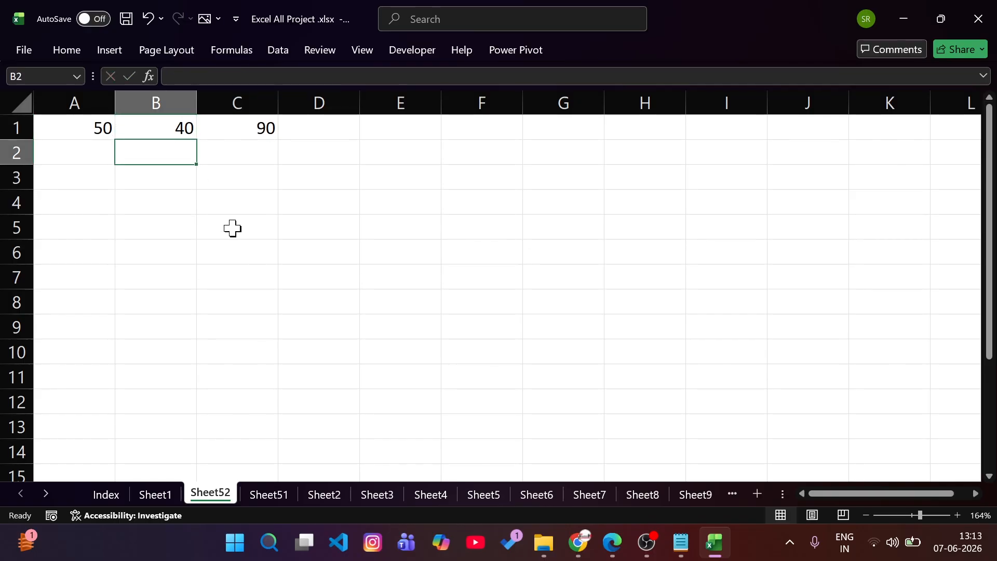
left_click(245, 126)
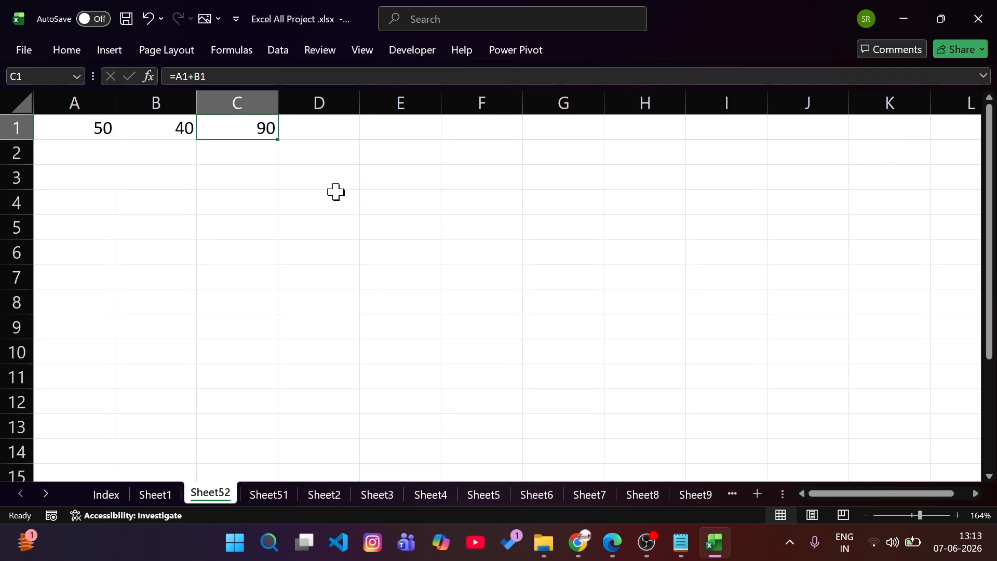
double_click(243, 131)
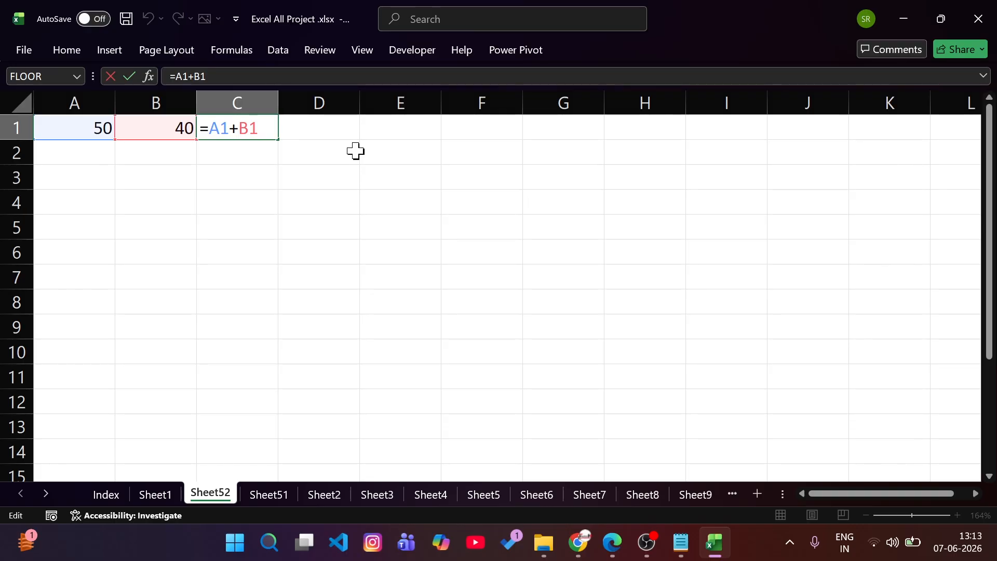
key("Return")
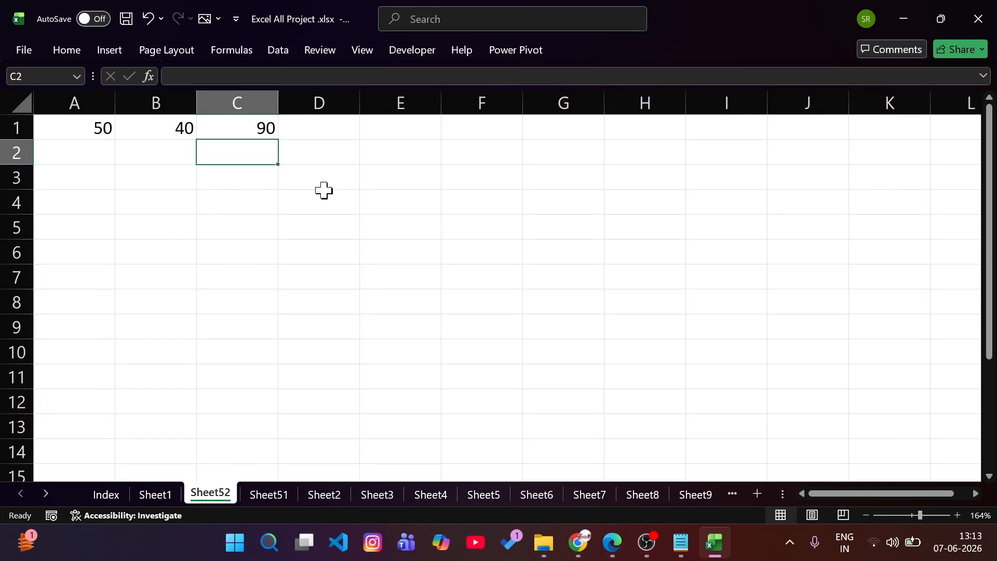
Open Sheet1 and look over the outgoing items in D5:D11 and their amounts in E5:E11 of the Family Budget table.
left_click(157, 494)
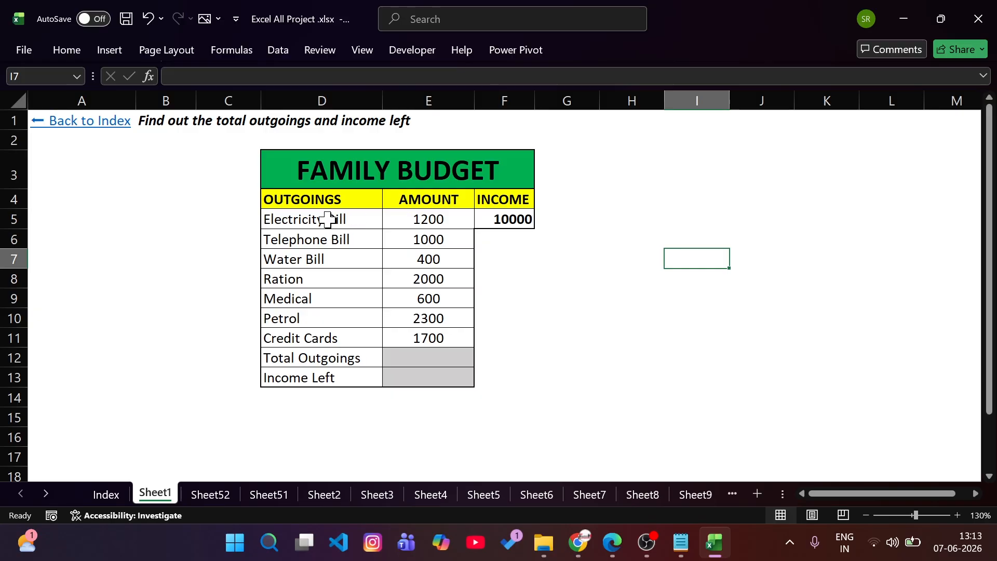
left_click_drag(328, 220, 334, 339)
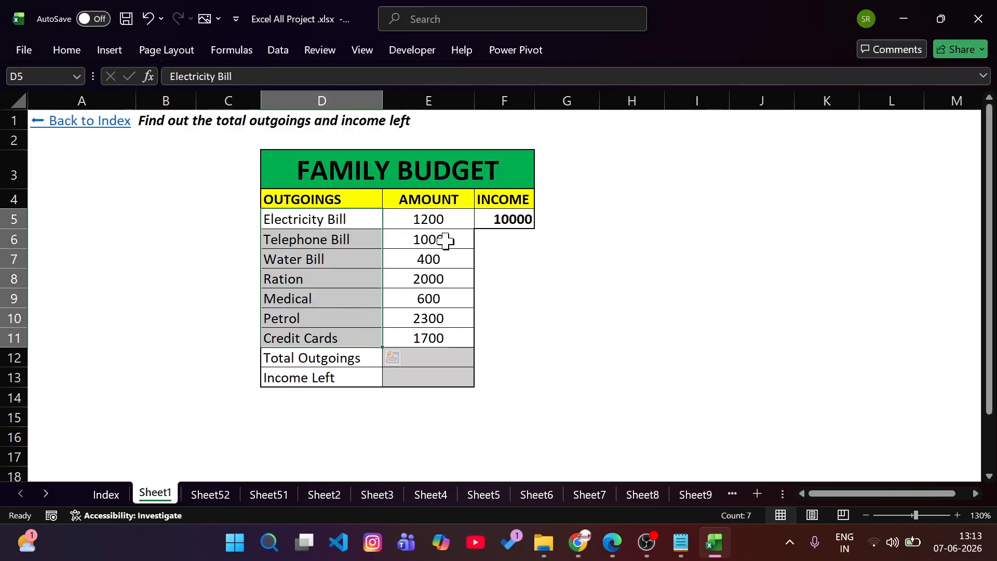
left_click_drag(445, 218, 431, 330)
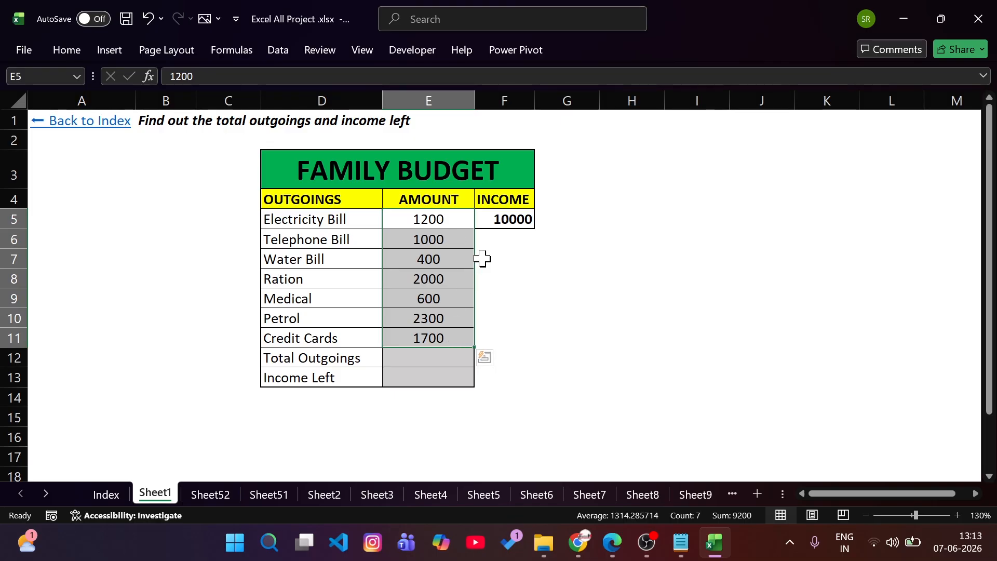
Calculate Total Outgoings in cell E12 with the formula =E5+E6+E7+E8+E9+E10+E11.
left_click(420, 358)
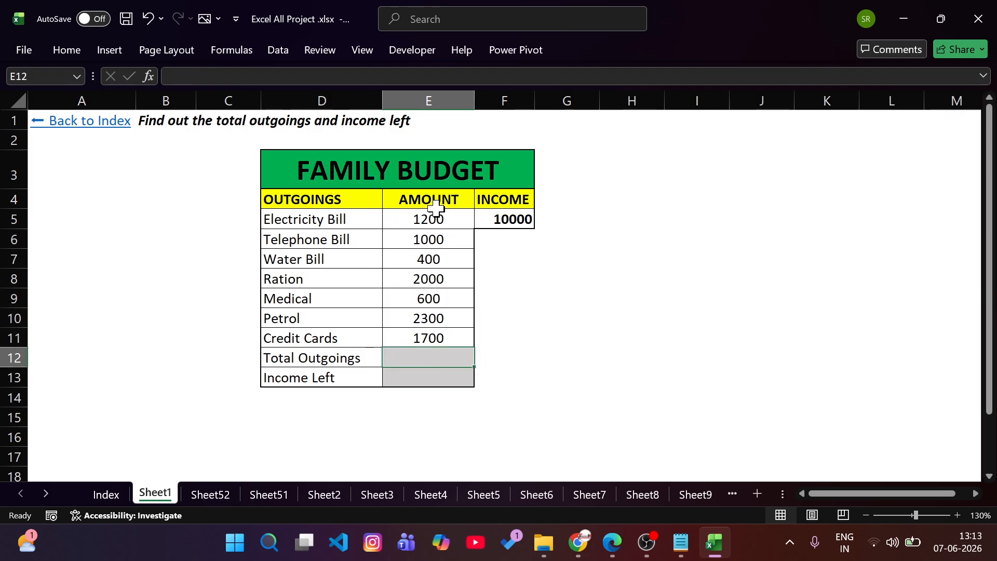
type("=")
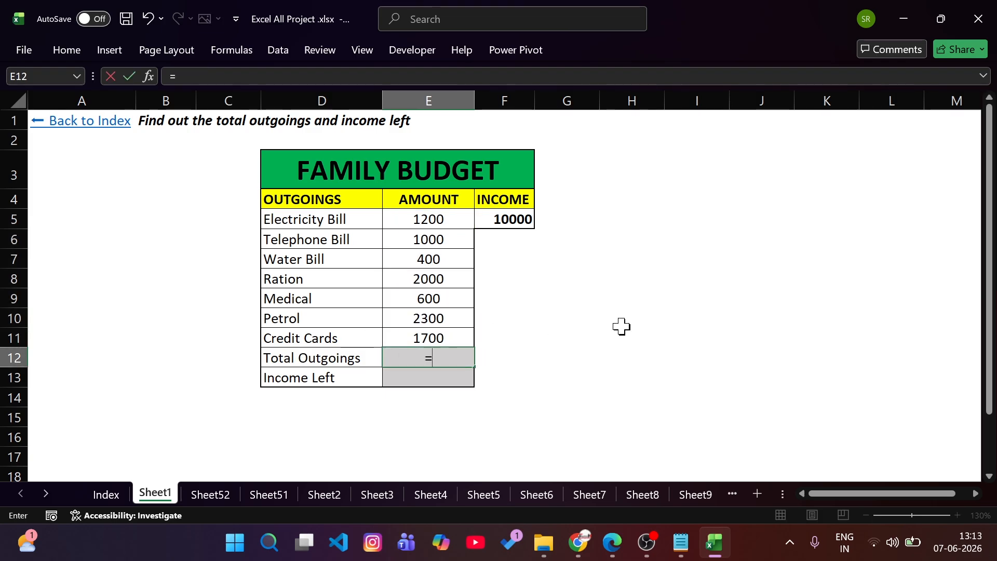
left_click(439, 221)
type("+")
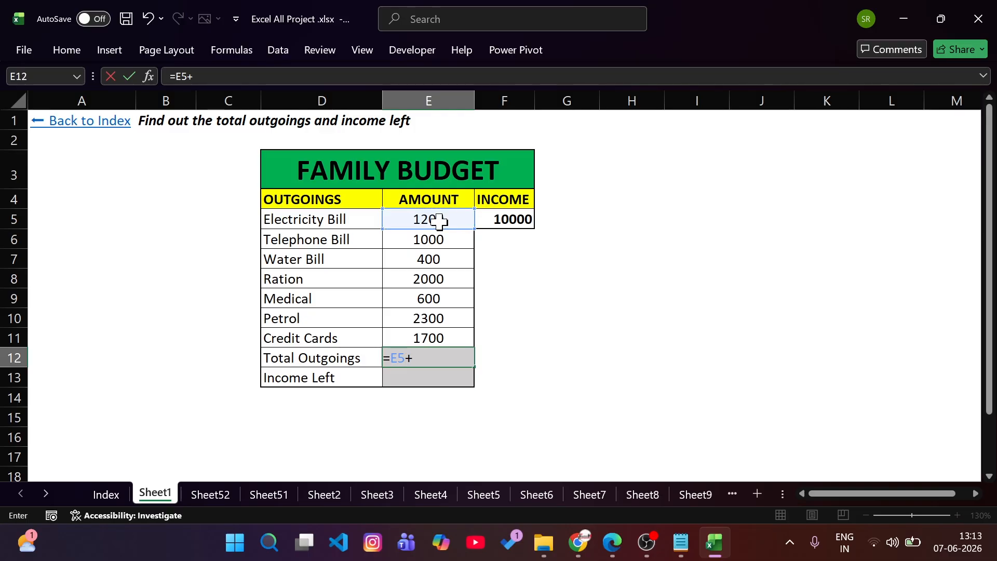
left_click(434, 237)
type("+")
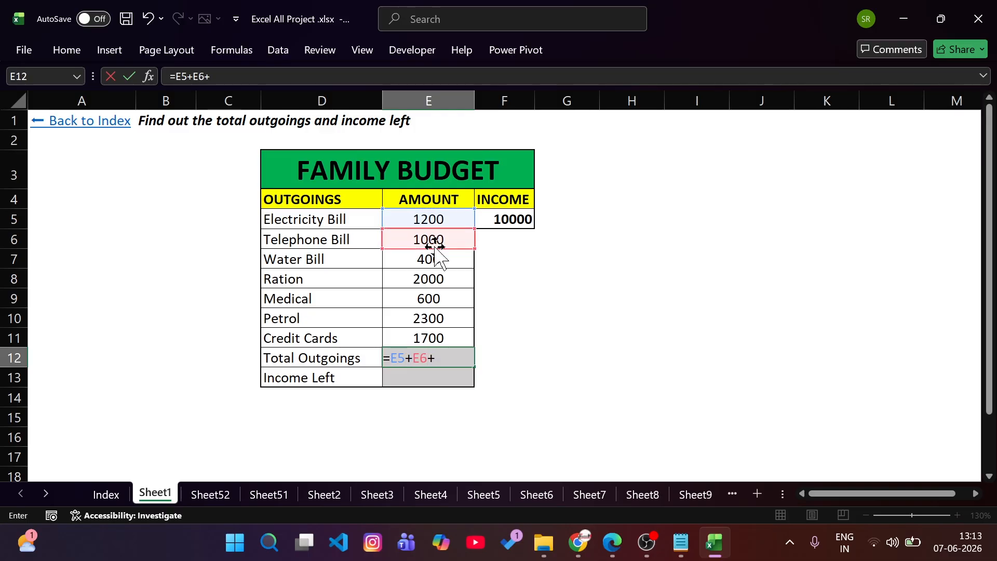
left_click(430, 259)
type("+")
left_click(409, 275)
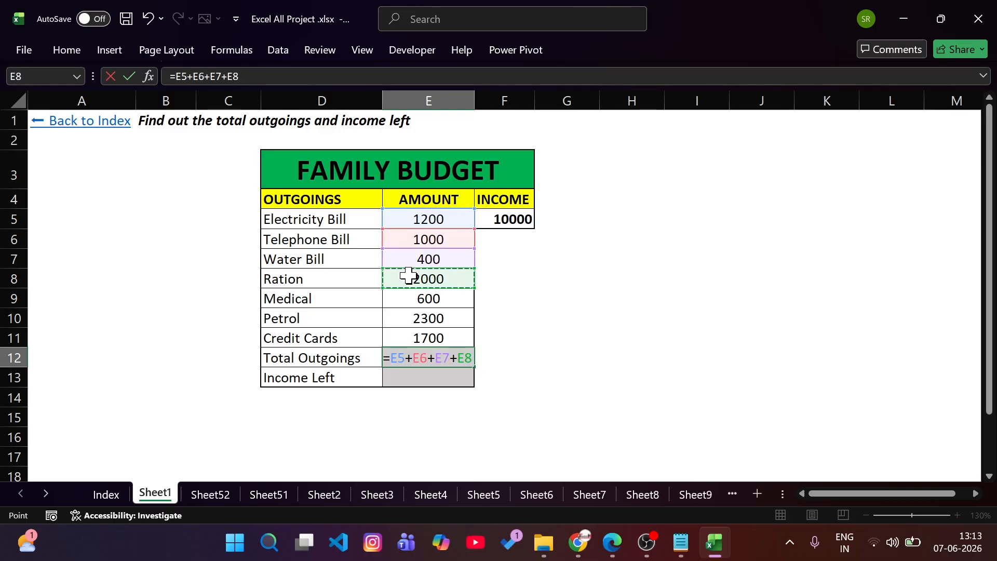
type("+")
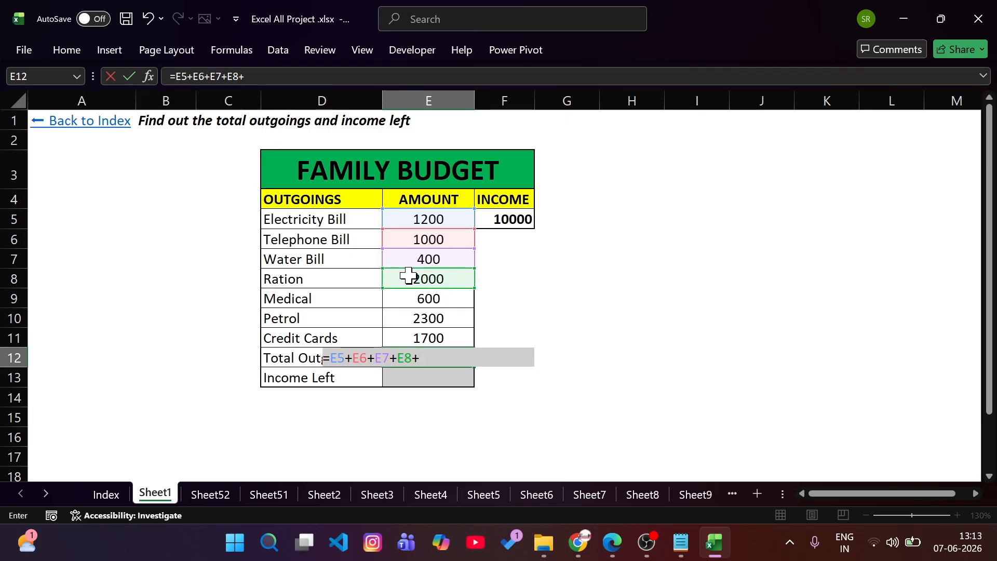
left_click(430, 298)
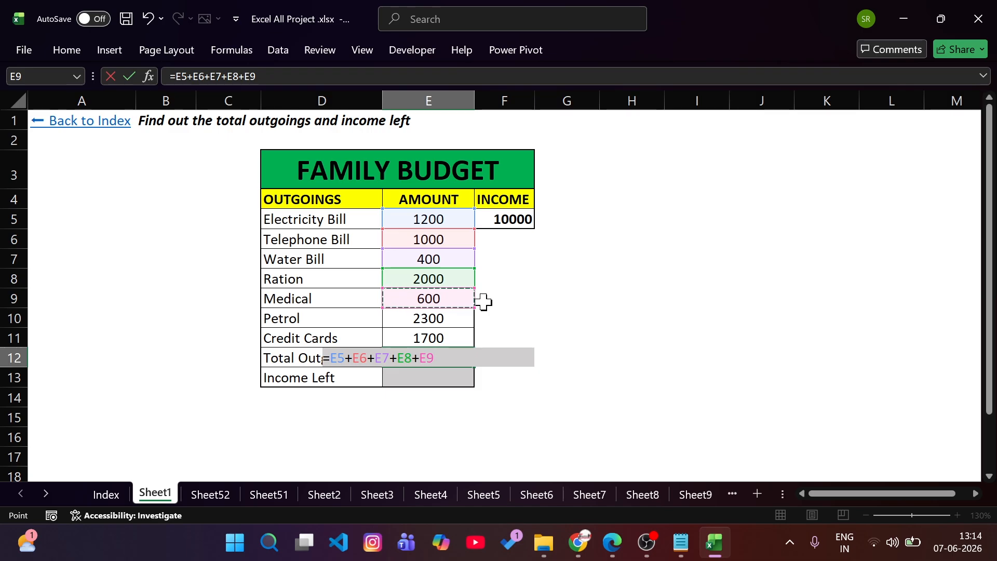
type("+")
left_click(411, 323)
type("+")
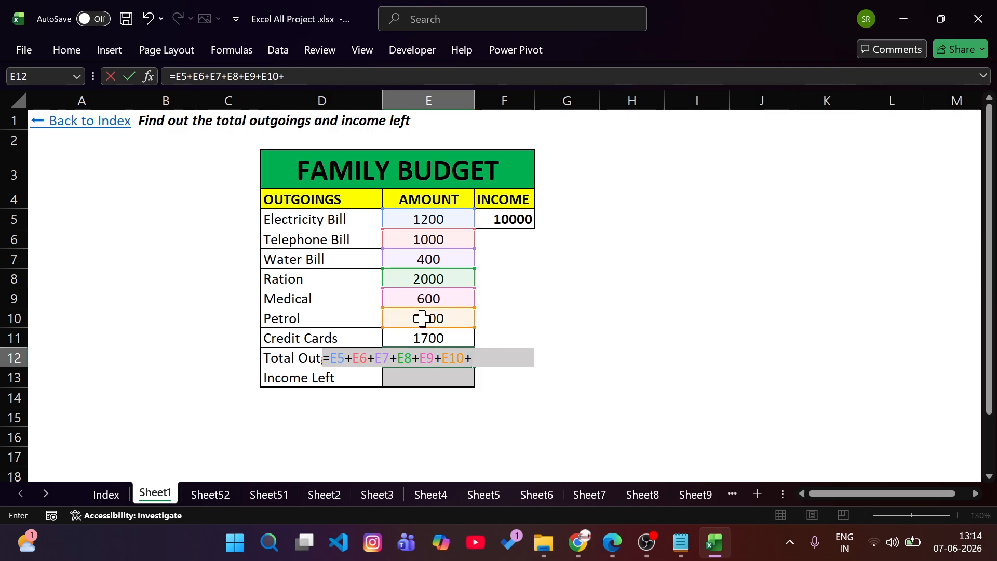
left_click(430, 338)
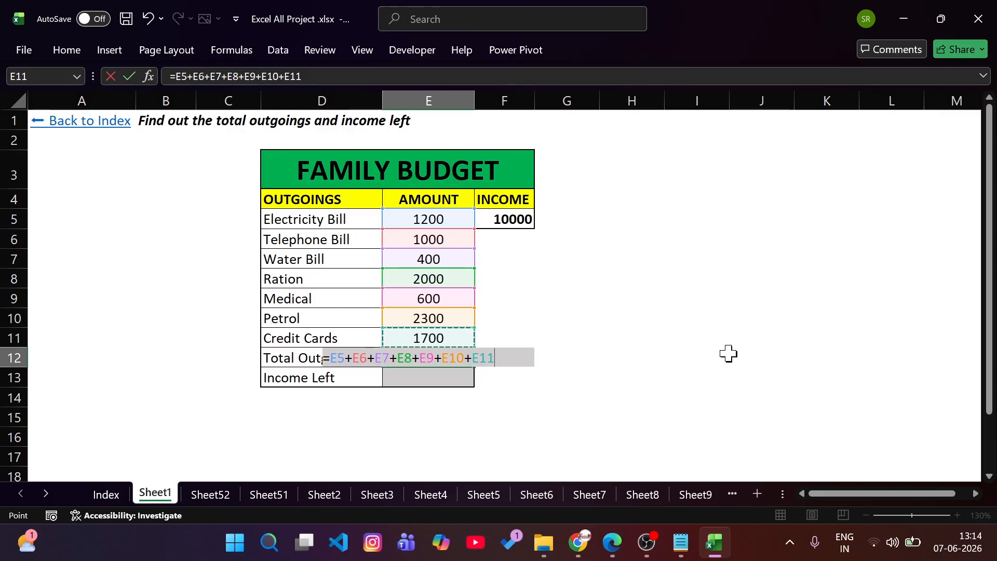
key("Return")
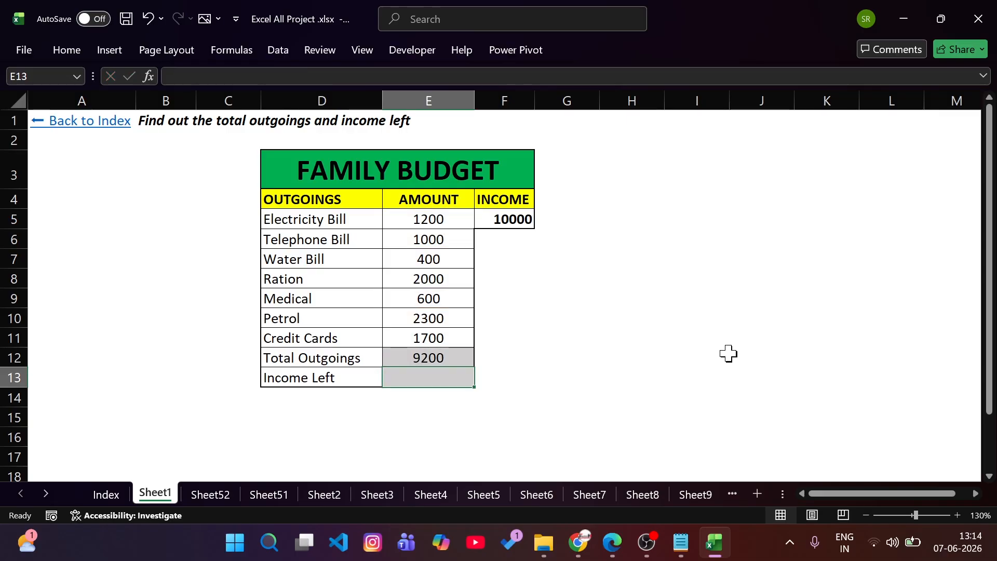
Set the Water Bill amount in E7 to 500 and check the Total Outgoings formula in E12.
left_click(457, 357)
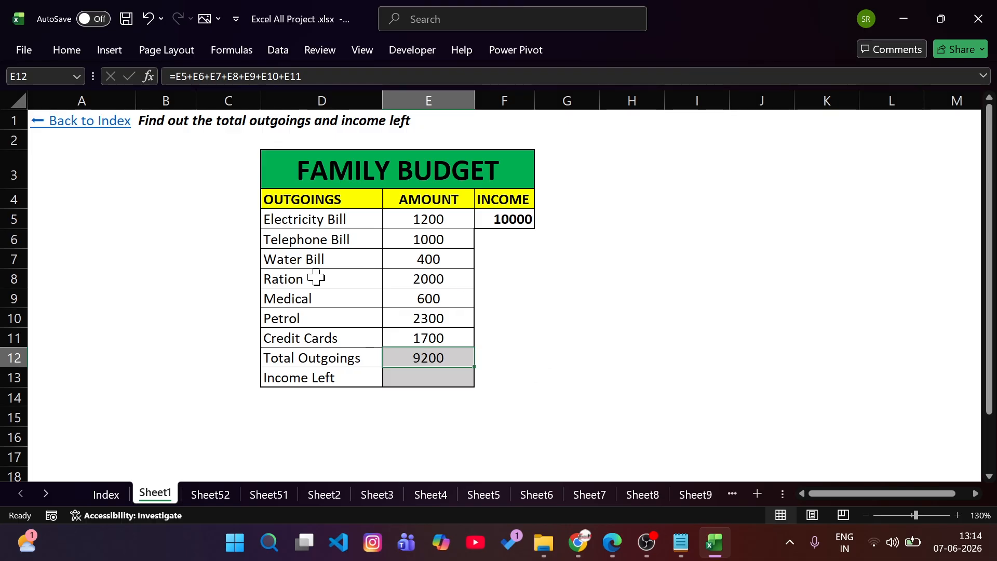
left_click(397, 260)
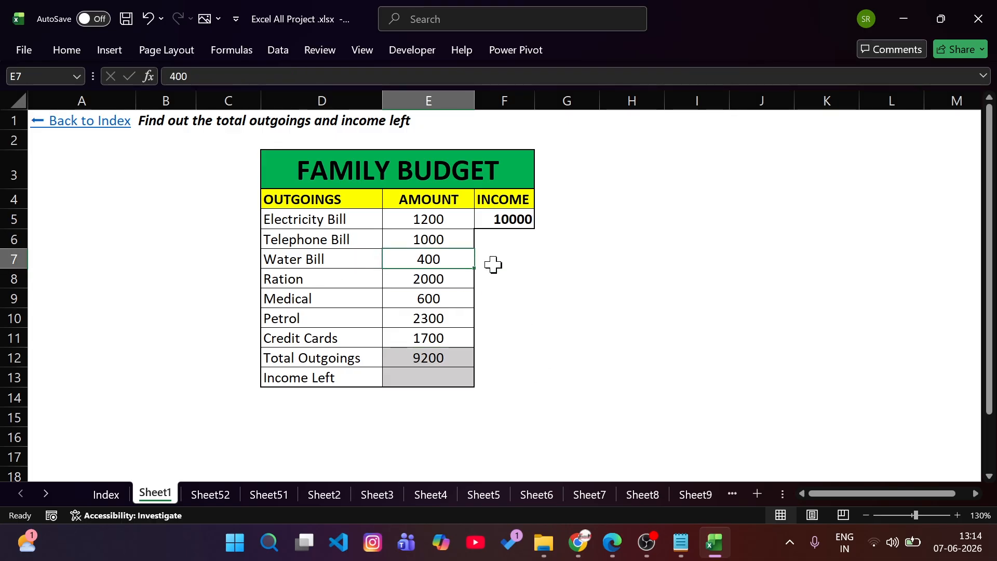
type("5")
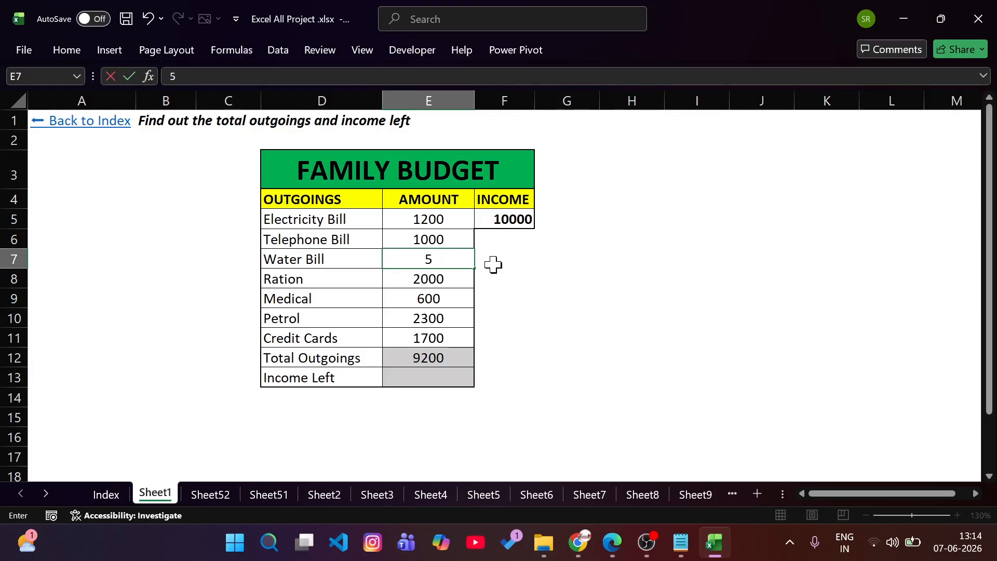
type("00")
key("Return")
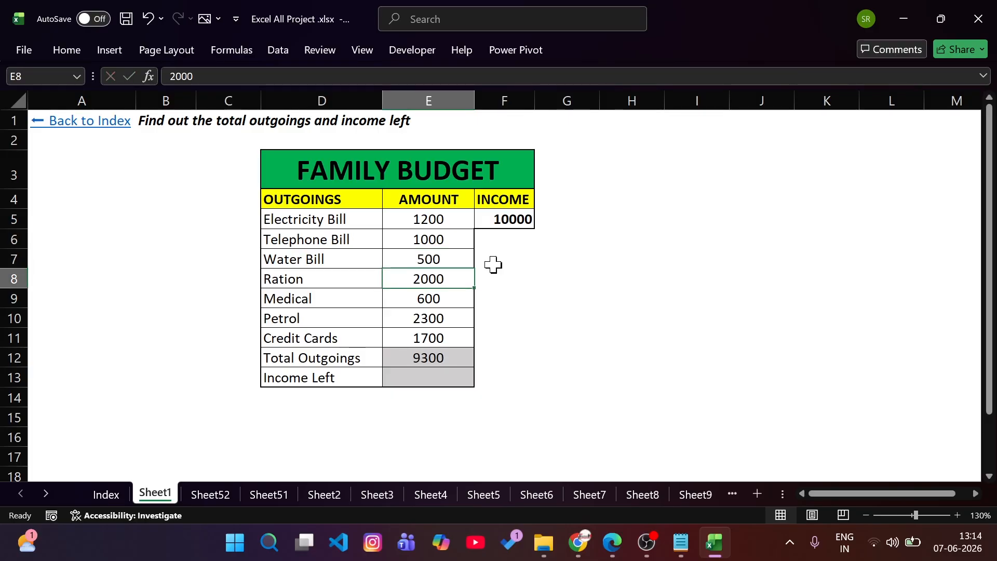
left_click(420, 260)
left_click(457, 360)
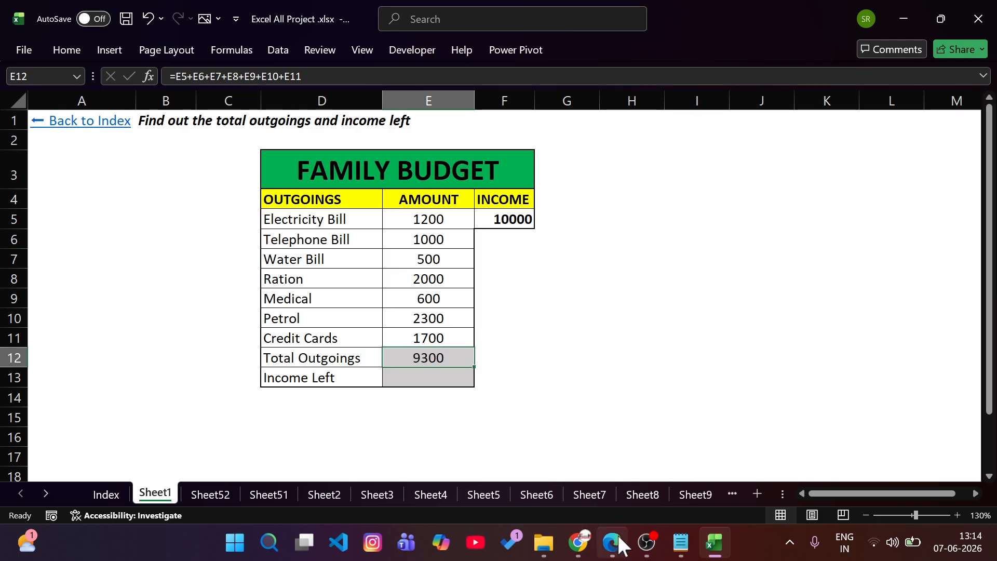
Select the outgoing amounts from Electricity Bill to Credit Cards, E5:E11, to review them.
mouse_move(617, 547)
left_click(436, 240)
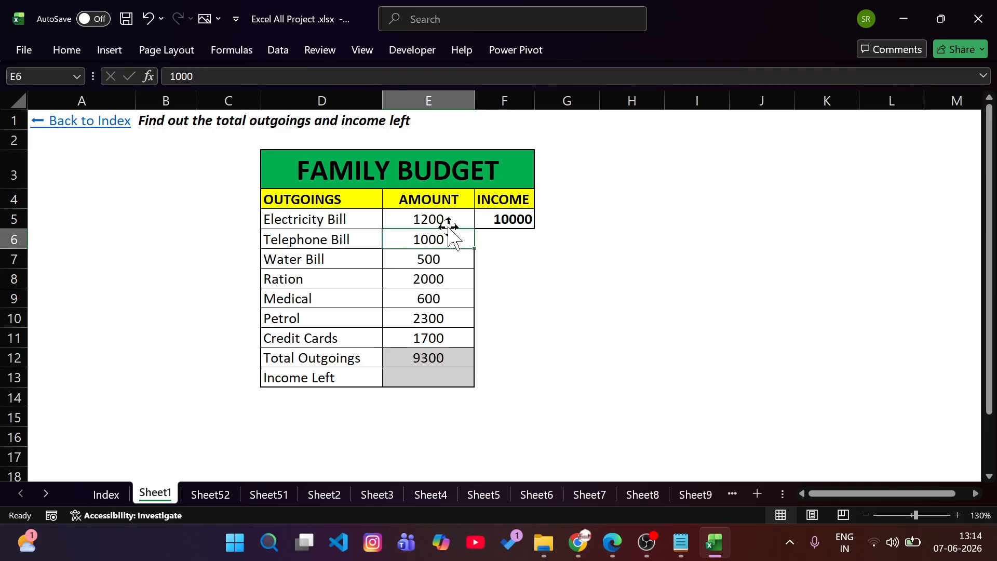
left_click_drag(445, 221, 438, 342)
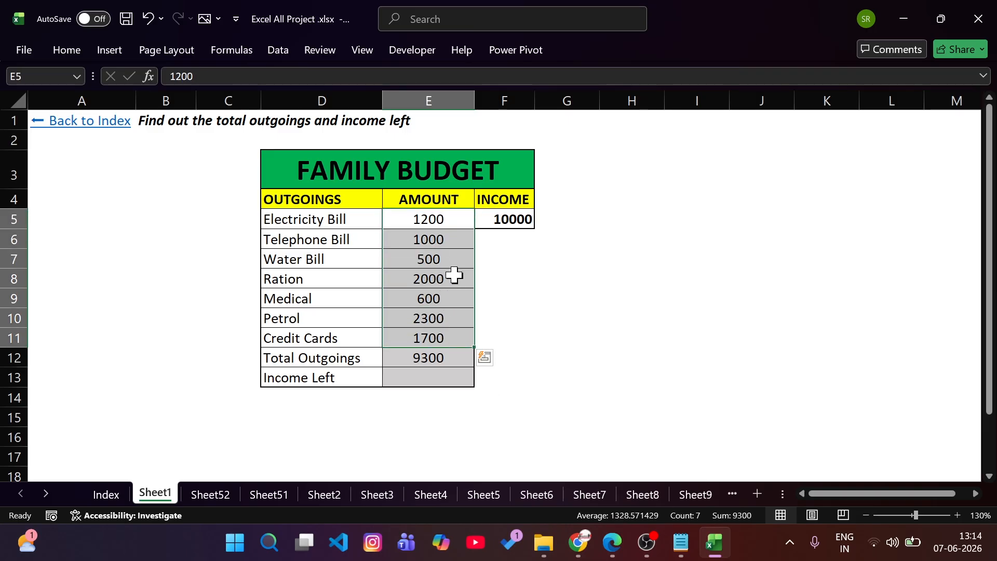
Review the Electricity Bill and Telephone Bill amounts and the addition formula behind Total Outgoings in E12.
left_click(444, 220)
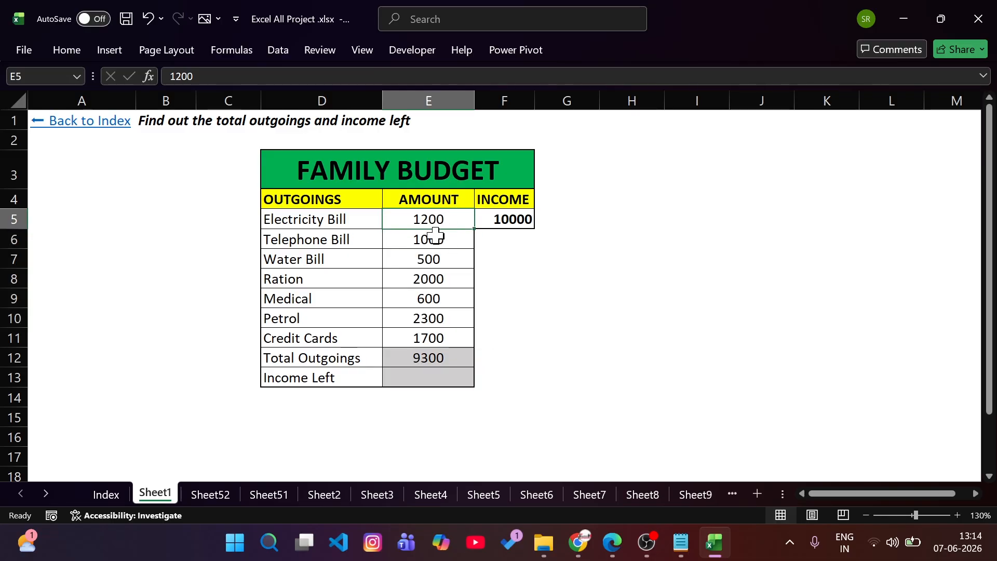
left_click(439, 239)
double_click(436, 357)
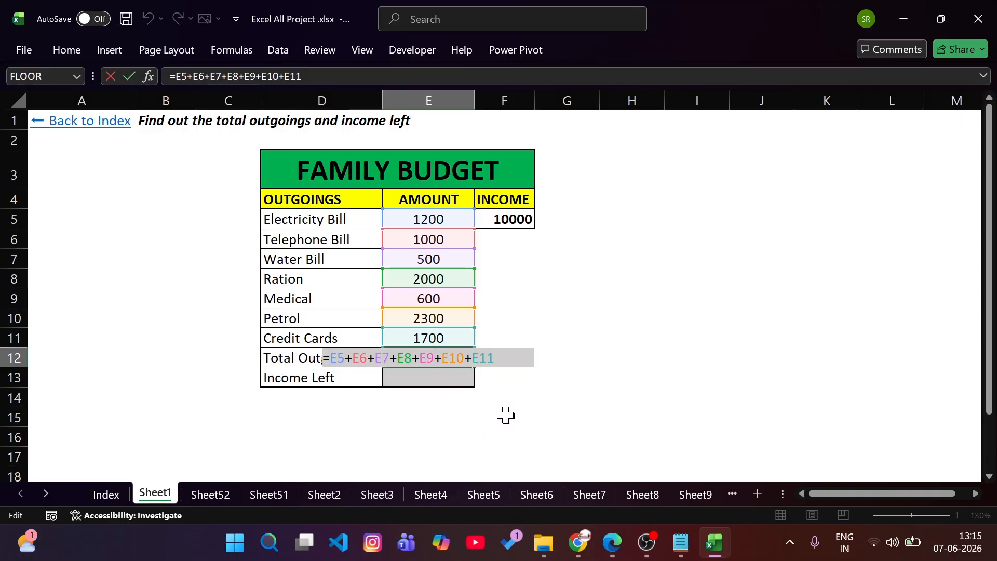
key("Return")
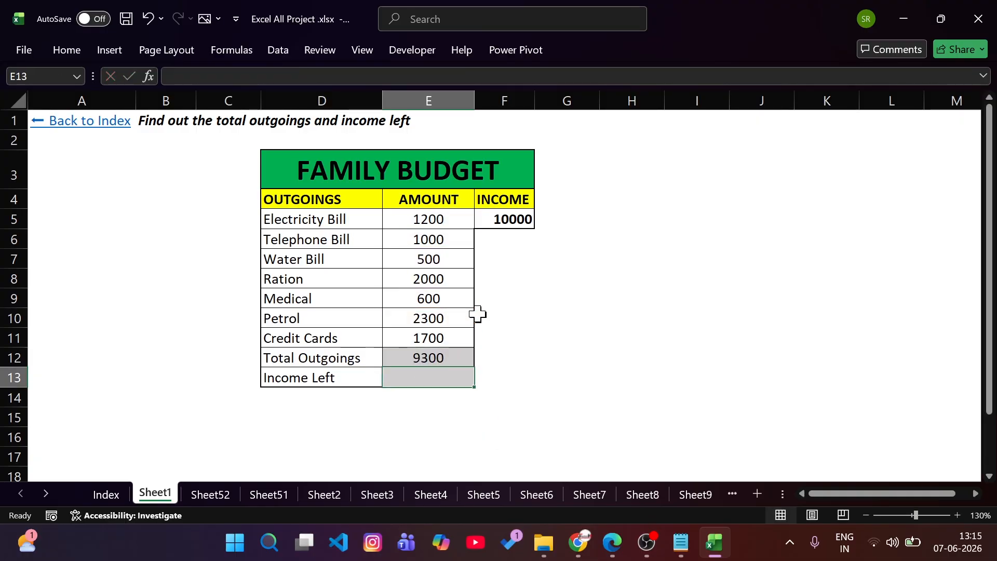
double_click(441, 358)
key("Return")
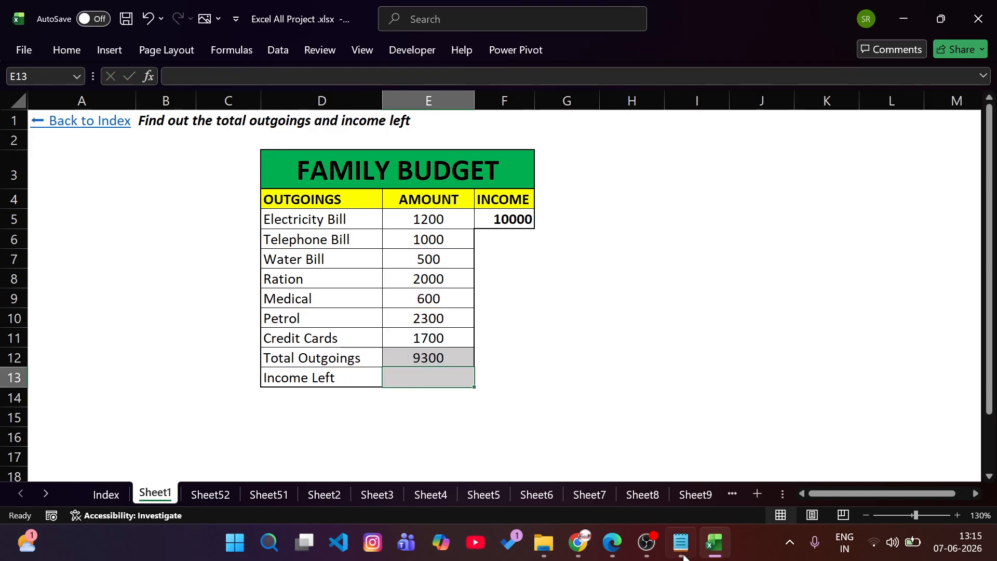
Switch to the Day 32 notes and underline the SUM Function heading and the =SUM(A1:A4) example in pen.
left_click(613, 552)
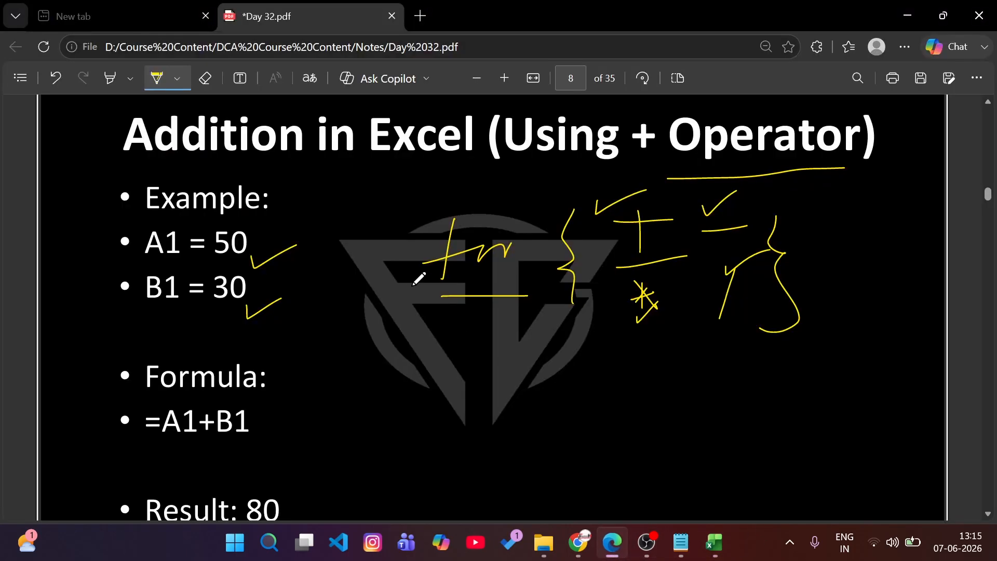
scroll(383, 273, "down", 5)
scroll(383, 273, "down", 4)
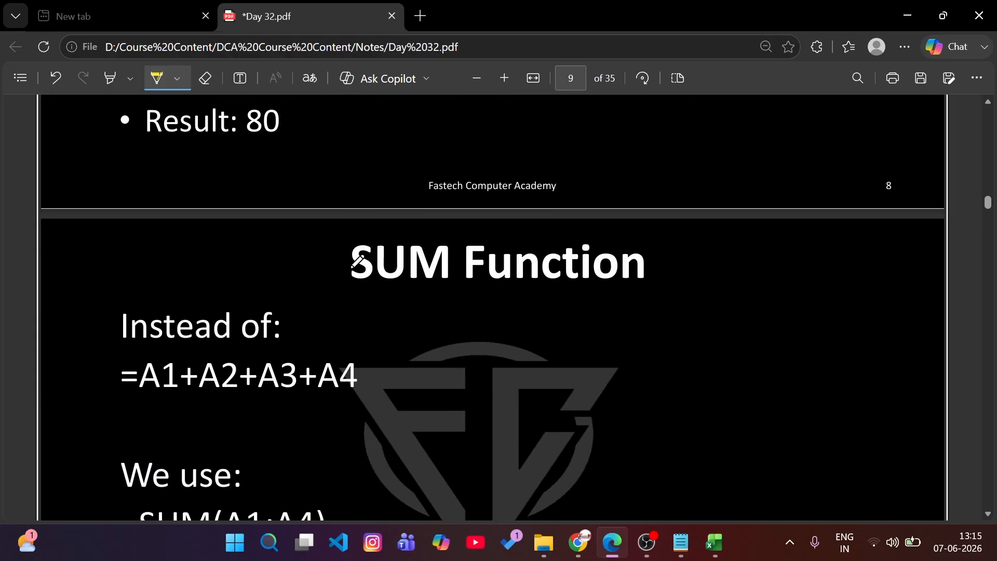
scroll(399, 246, "up", 1)
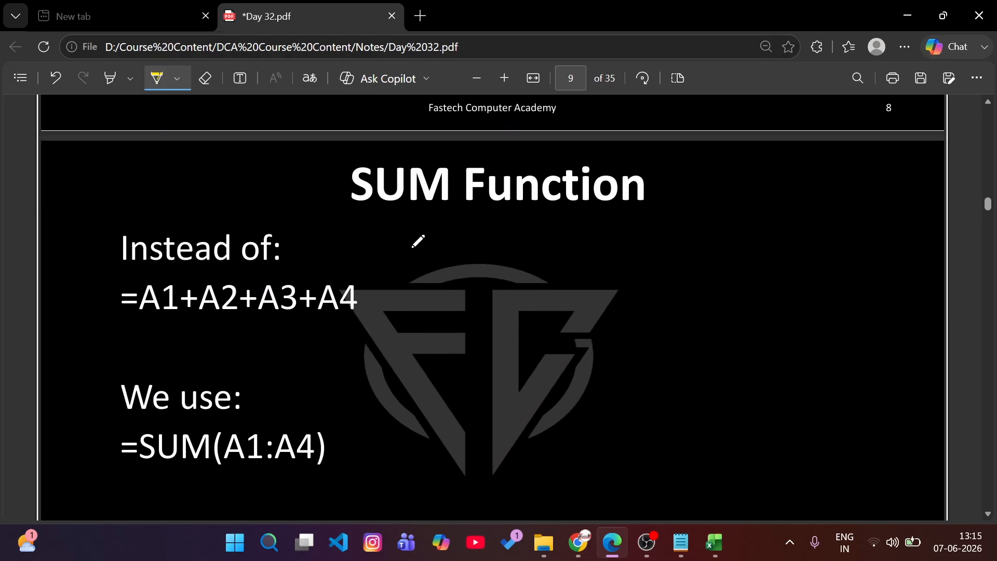
left_click_drag(362, 222, 440, 221)
left_click_drag(502, 221, 572, 220)
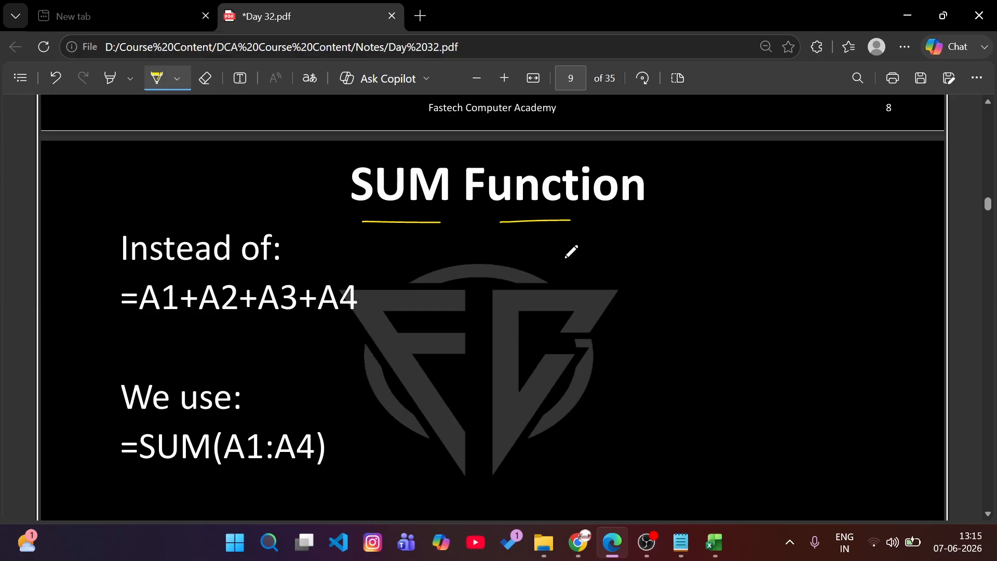
scroll(364, 340, "down", 3)
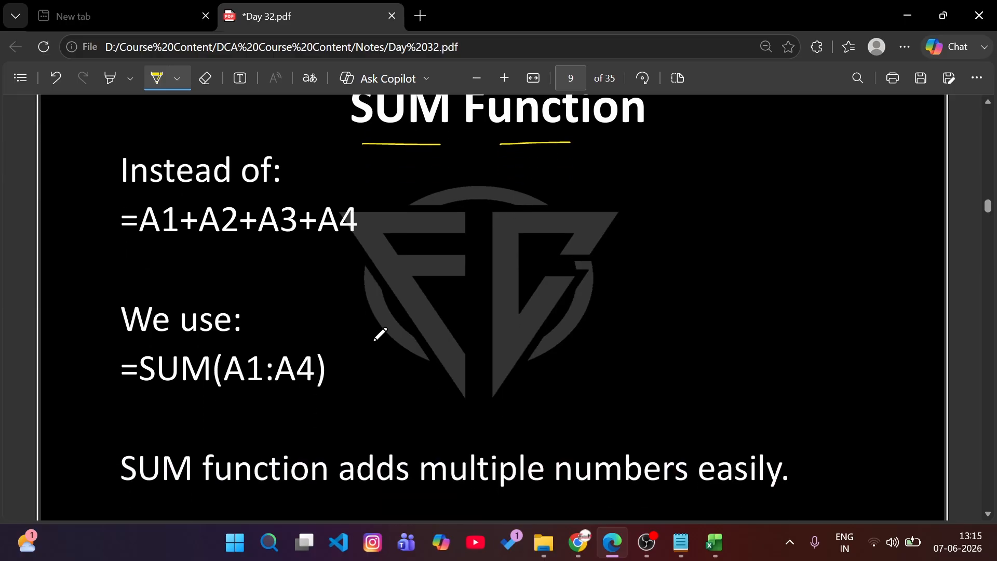
mouse_move(116, 319)
left_mouse_down()
mouse_move(214, 318)
mouse_move(179, 322)
left_mouse_up()
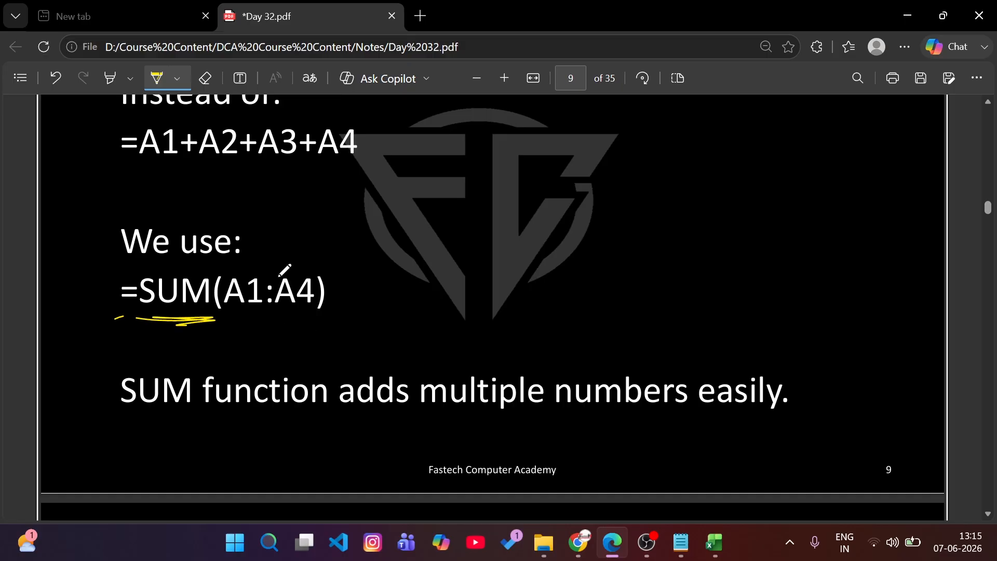
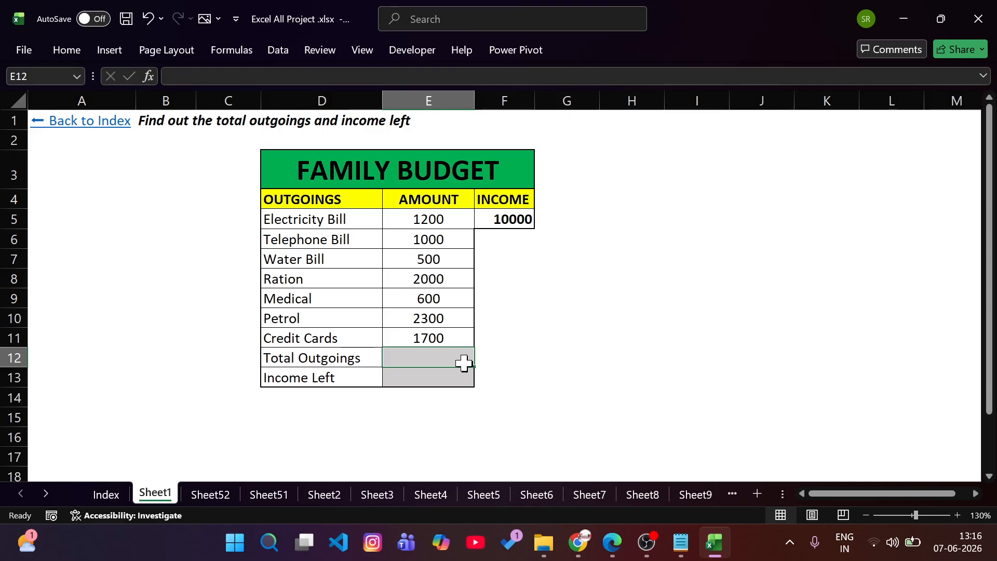
Begin a SUM formula in the Total Outgoings cell E12 of the Family Budget table.
type("=")
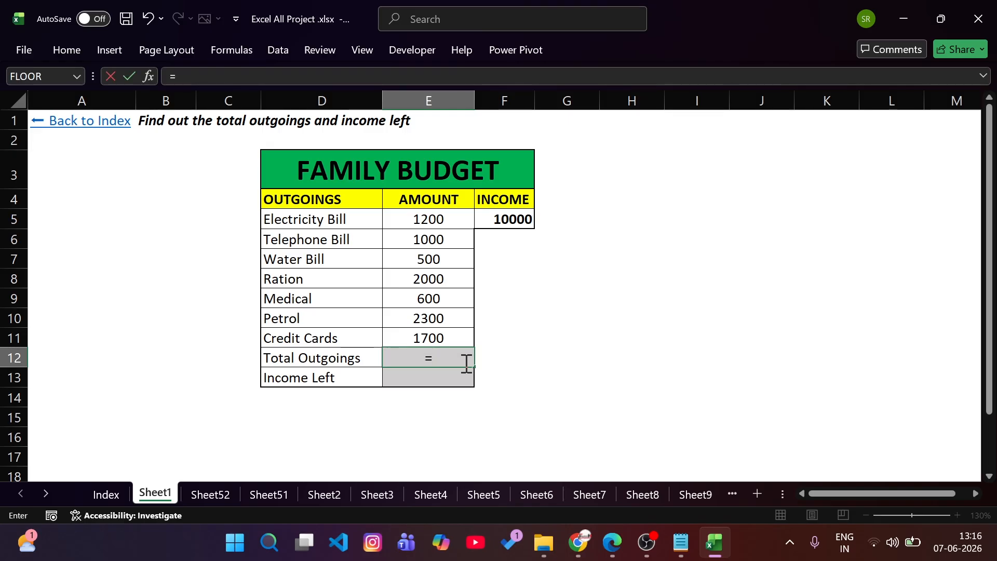
type("sum")
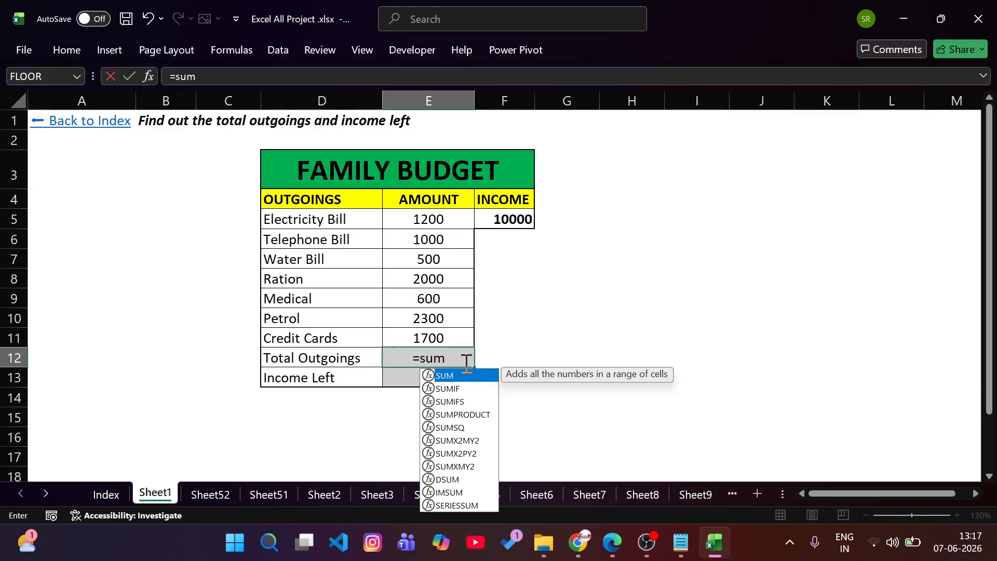
key("Tab")
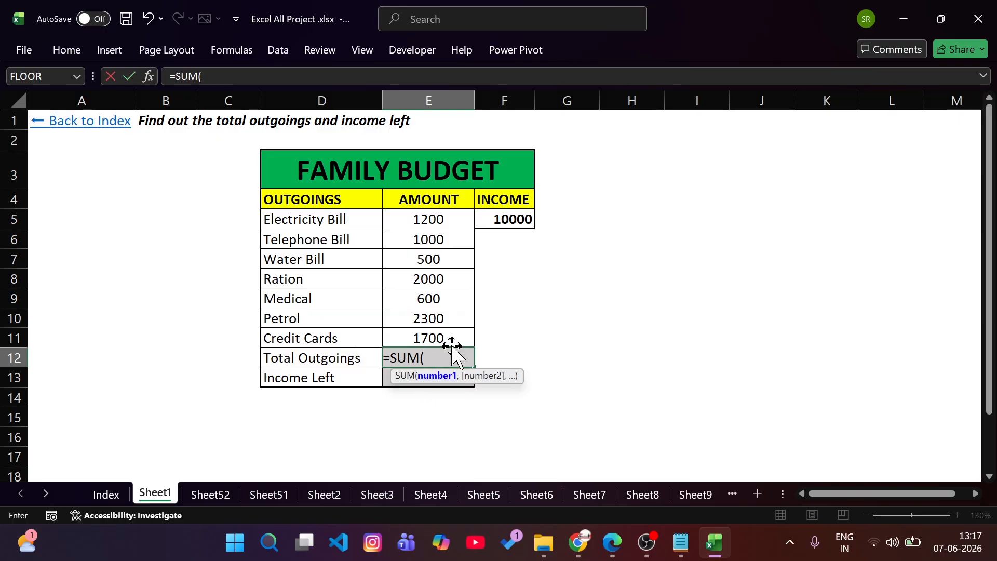
left_click(434, 220)
type(",")
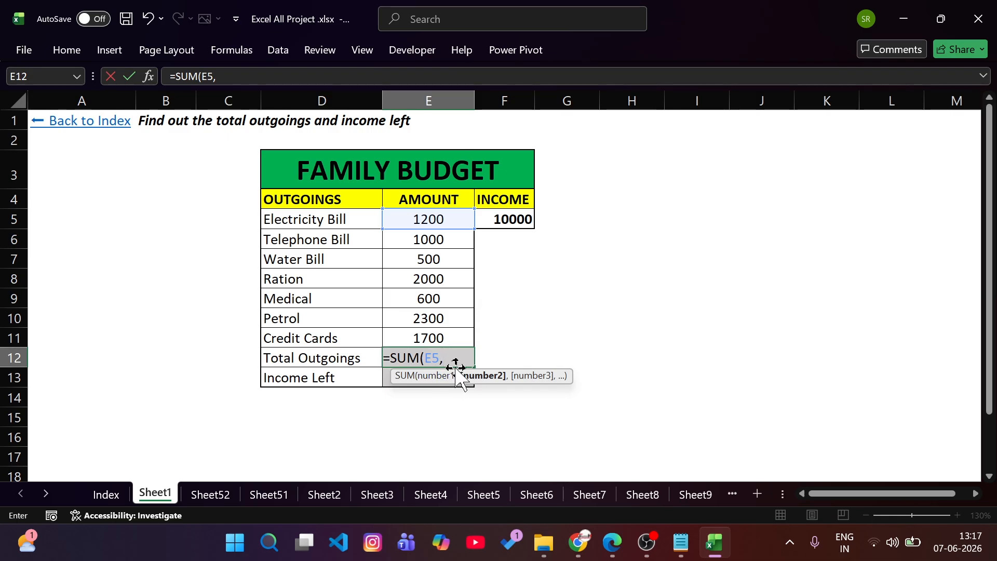
key("BackSpace")
key("BackSpace")
key("BackSpace")
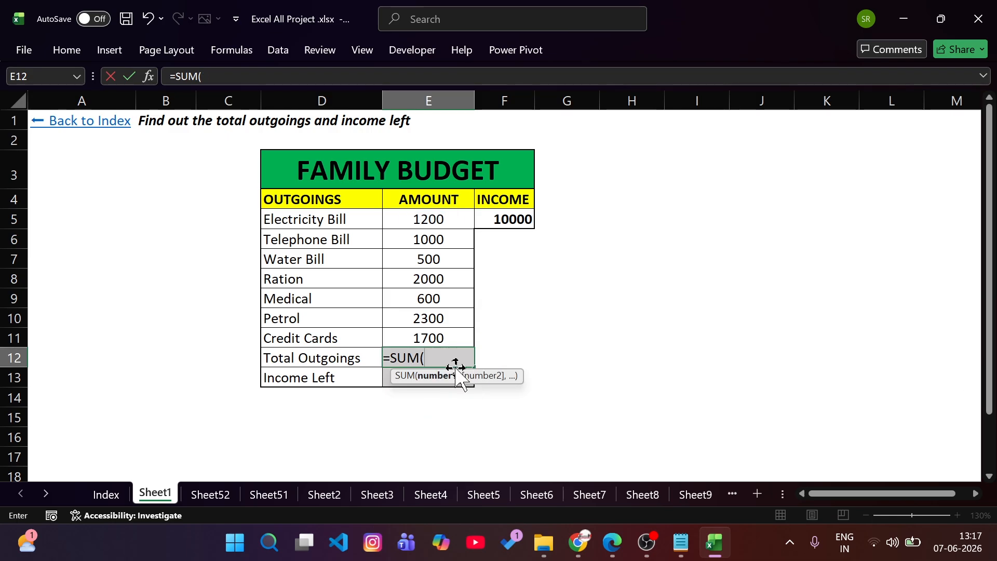
Give the SUM formula in E12 the range E5:E11 and finish it as =SUM(E5:E11).
left_click(441, 219)
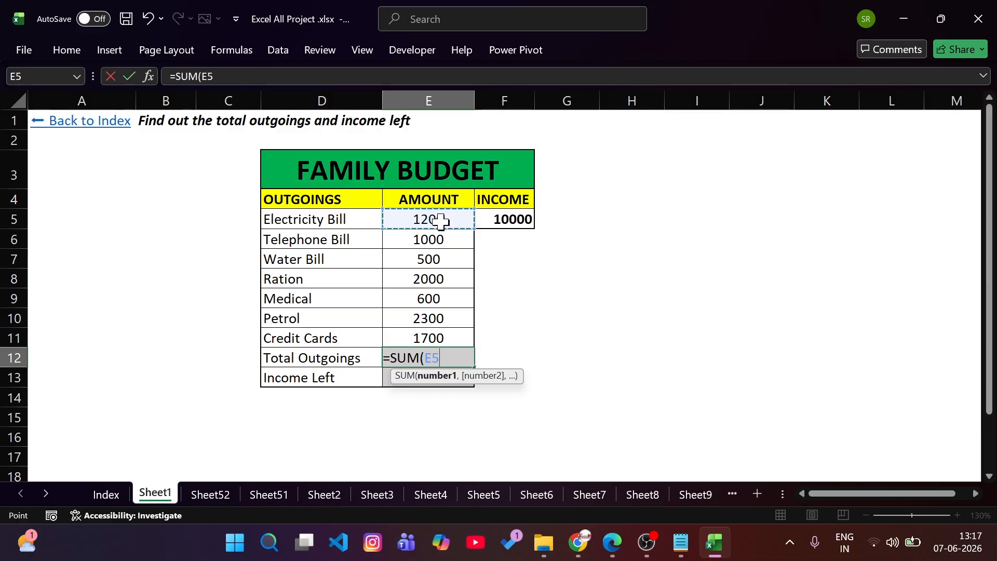
left_click_drag(439, 219, 437, 332)
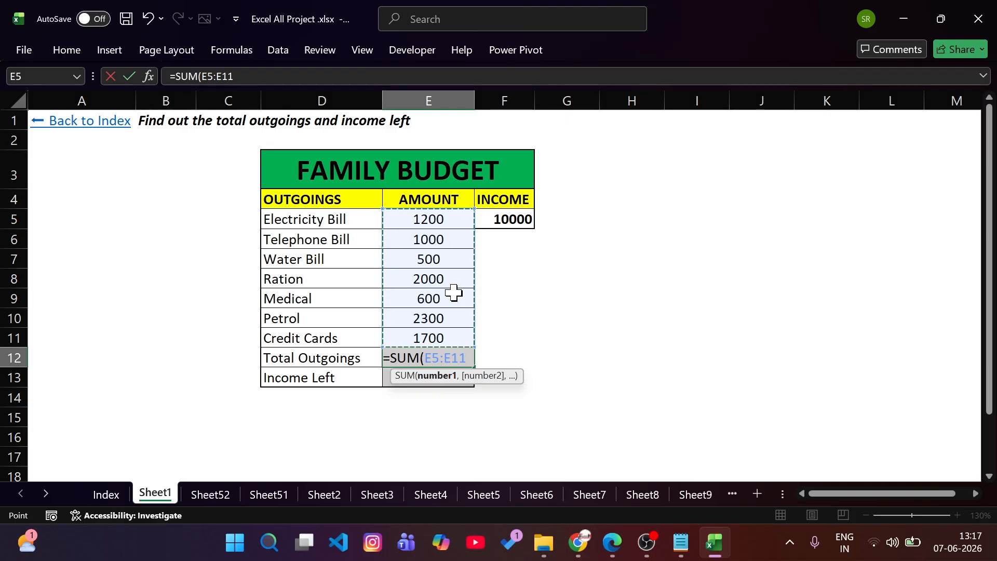
type(")")
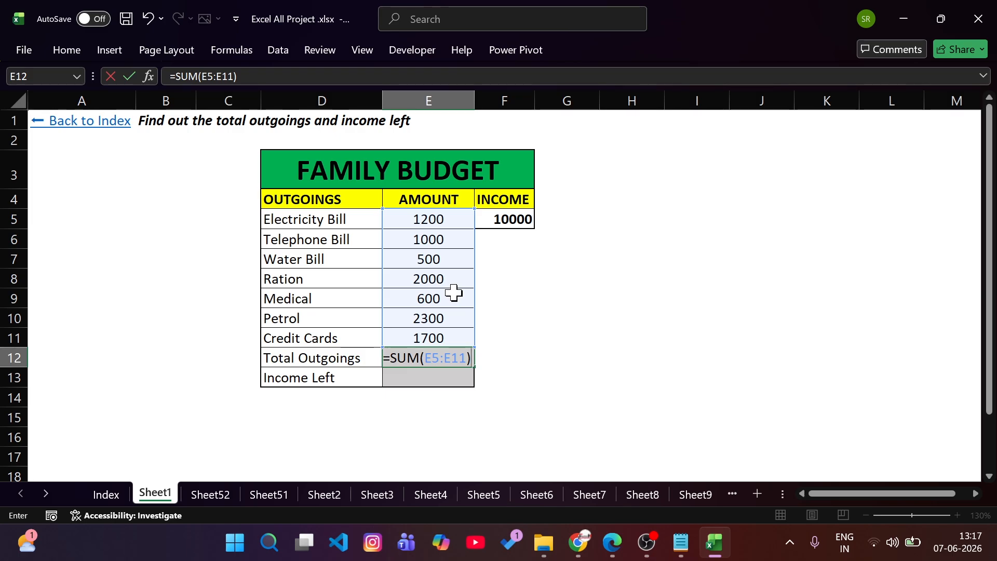
key("Return")
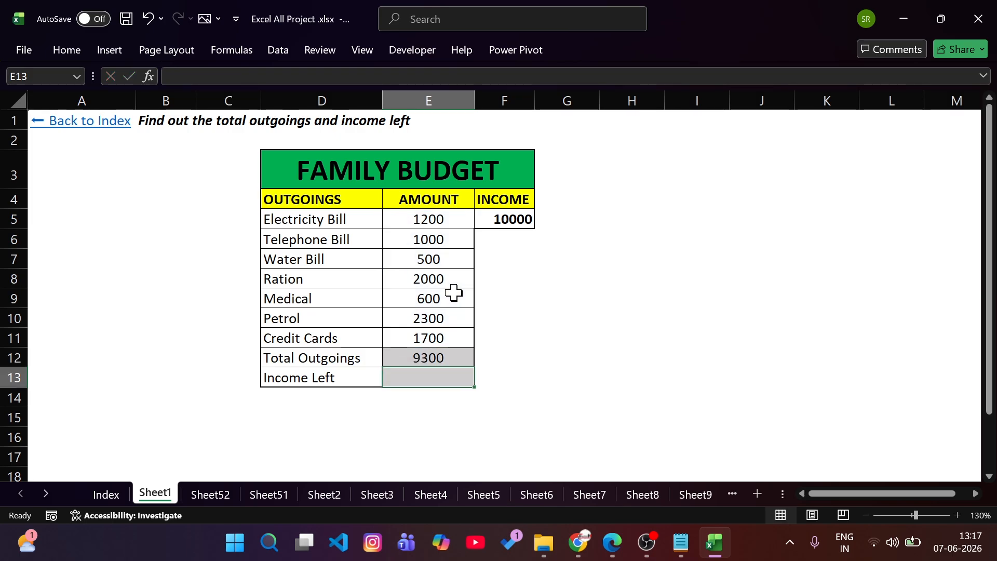
Inspect the SUM formula in E12 and the cell range it refers to.
key("Up")
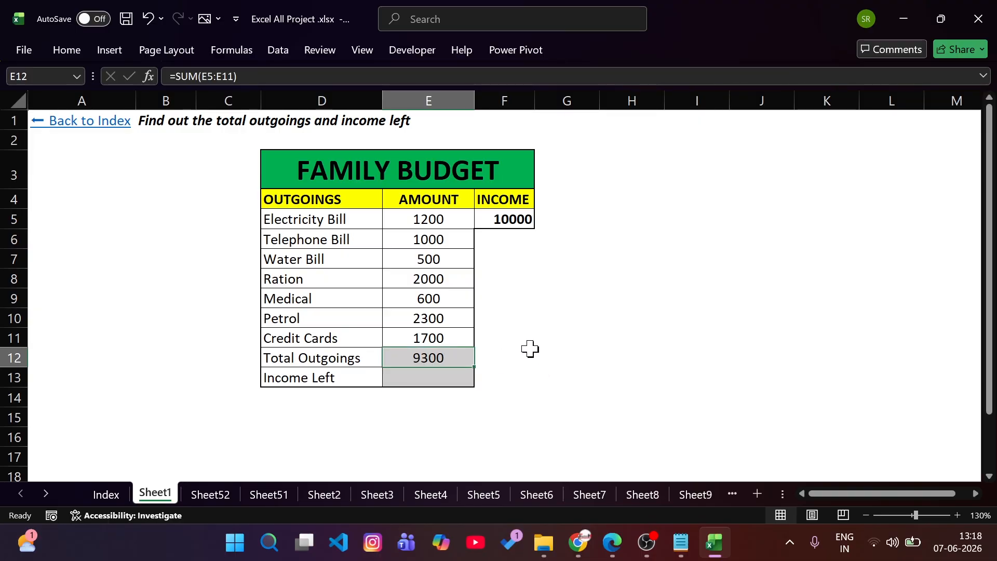
double_click(455, 362)
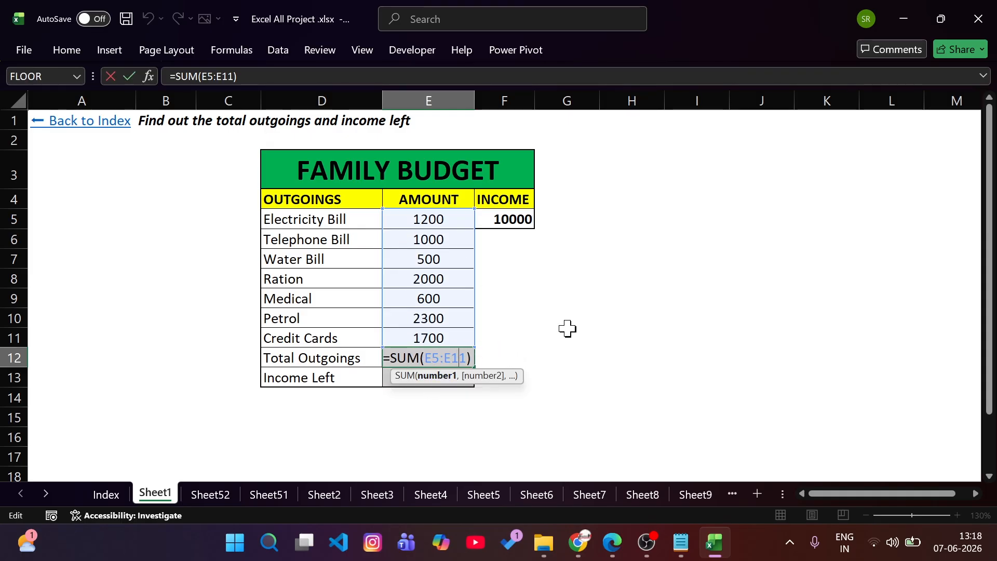
key("Return")
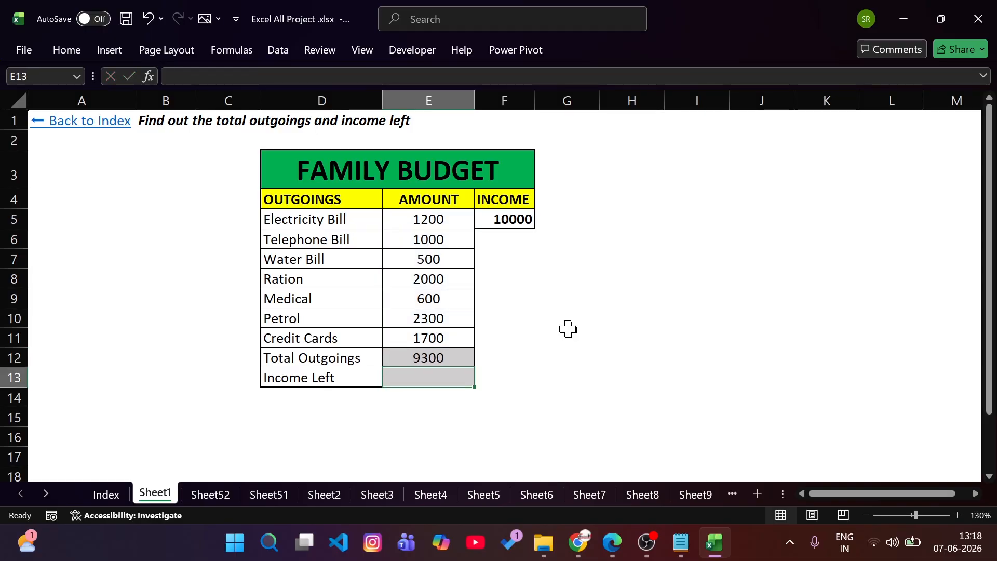
Return to the Day 32 notes and add pen marks by the operator symbols on the Addition in Excel page.
left_click(610, 542)
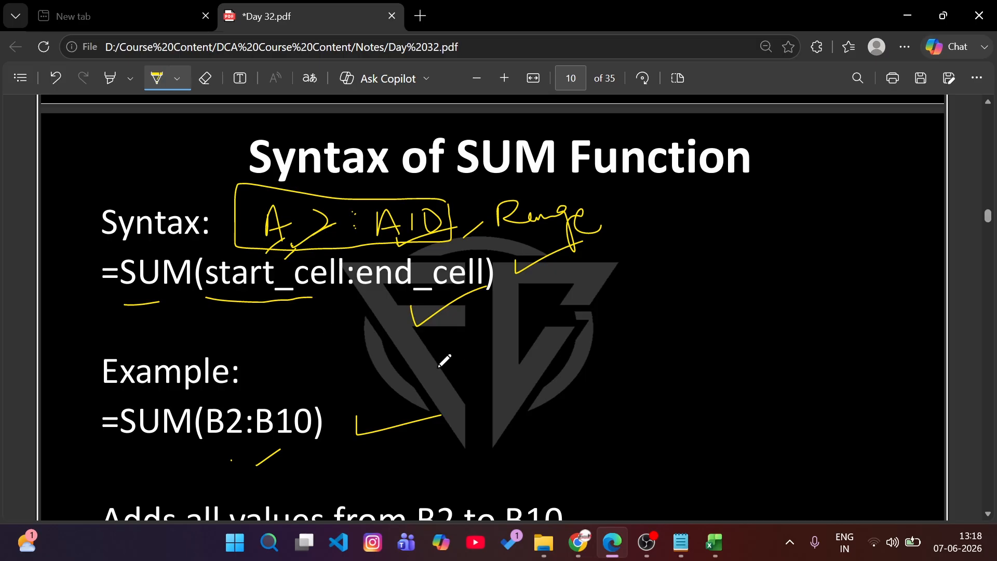
scroll(480, 283, "up", 3)
scroll(613, 349, "down", 5)
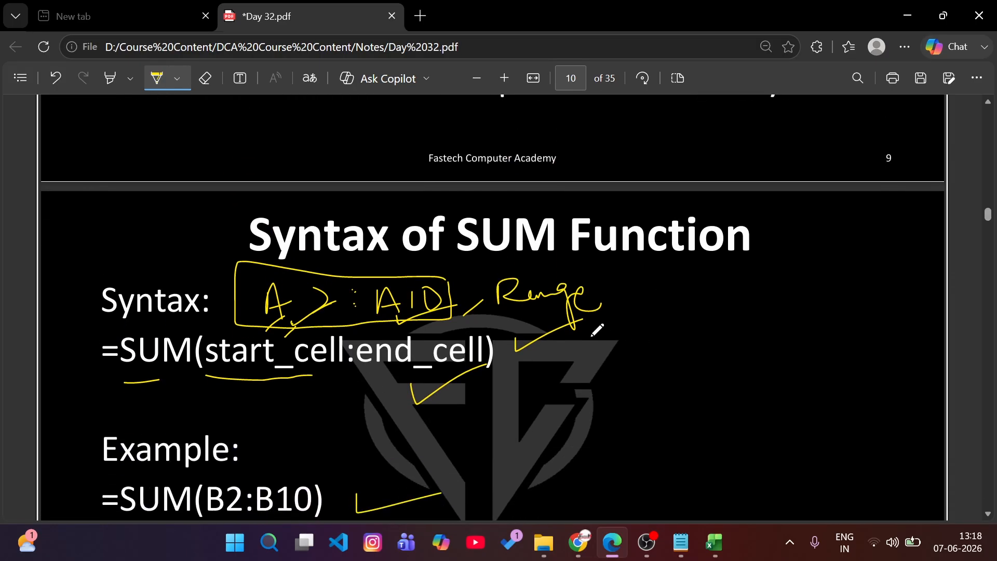
scroll(557, 334, "up", 2)
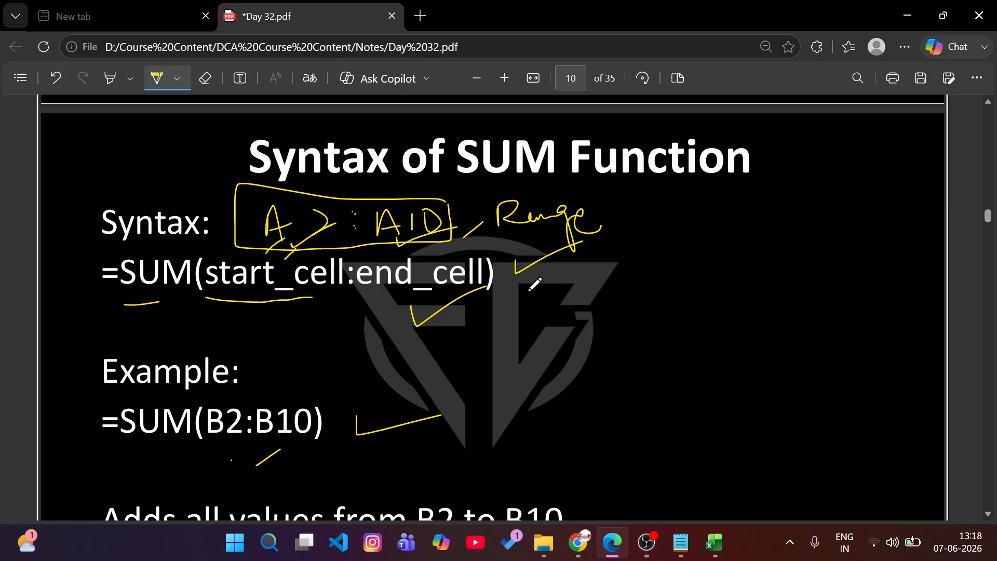
scroll(536, 283, "up", 12)
scroll(579, 277, "up", 8)
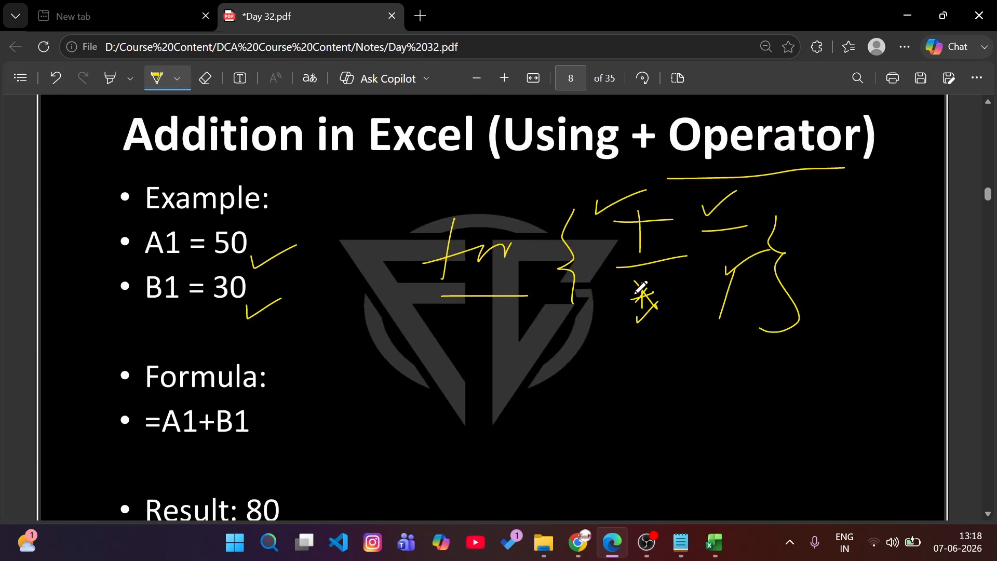
left_click_drag(637, 167, 671, 159)
left_click_drag(671, 268, 685, 256)
mouse_move(654, 348)
left_mouse_down()
mouse_move(668, 328)
mouse_move(731, 338)
left_mouse_up()
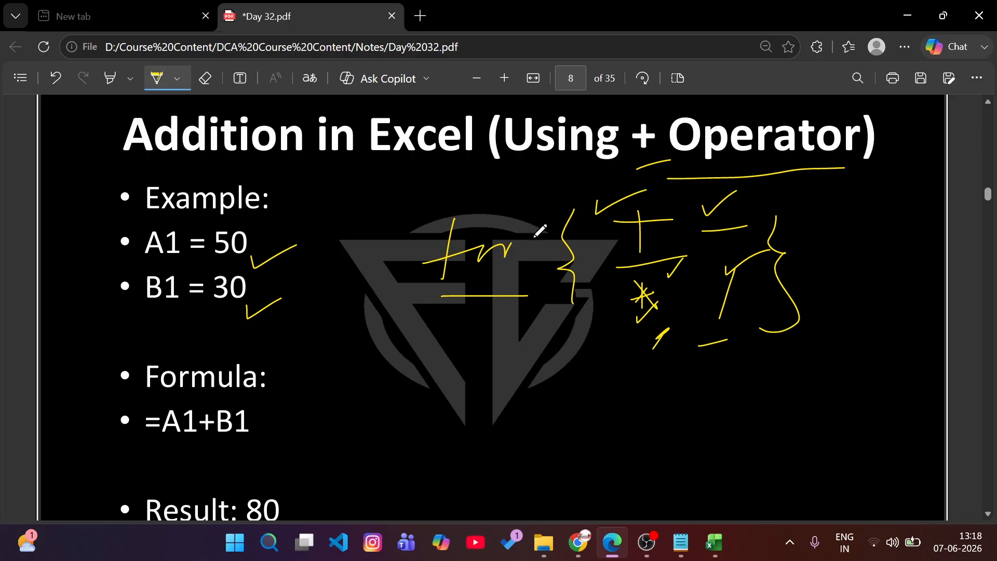
Add pen marks to the SUM notes, ticking SUM and outlining the bracketed start_cell:end_cell part of the syntax.
scroll(534, 222, "down", 10)
scroll(467, 228, "up", 3)
mouse_move(403, 228)
left_mouse_down()
mouse_move(413, 268)
mouse_move(481, 212)
left_mouse_up()
scroll(571, 239, "down", 6)
scroll(446, 236, "down", 5)
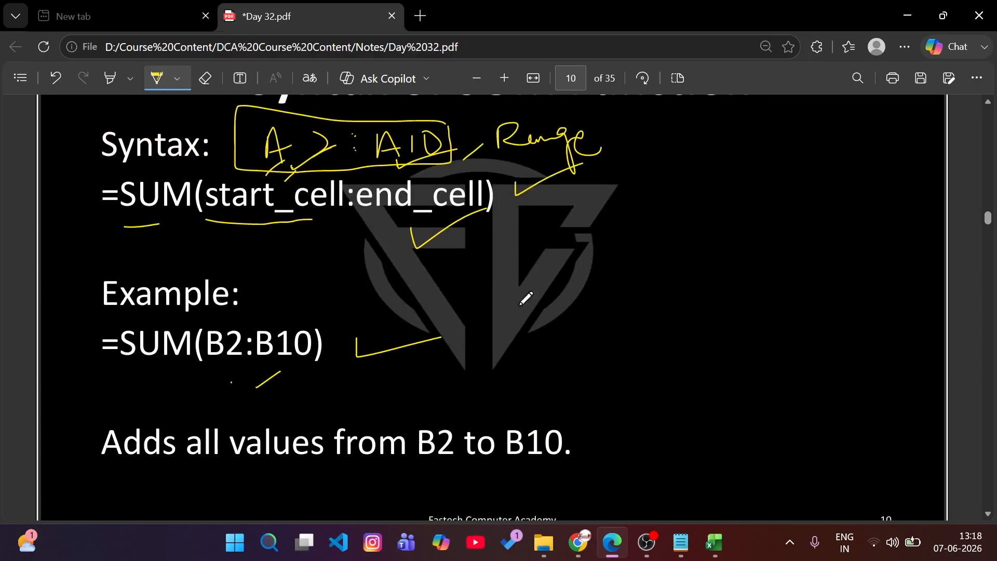
left_click_drag(282, 243, 329, 242)
left_click_drag(134, 226, 490, 218)
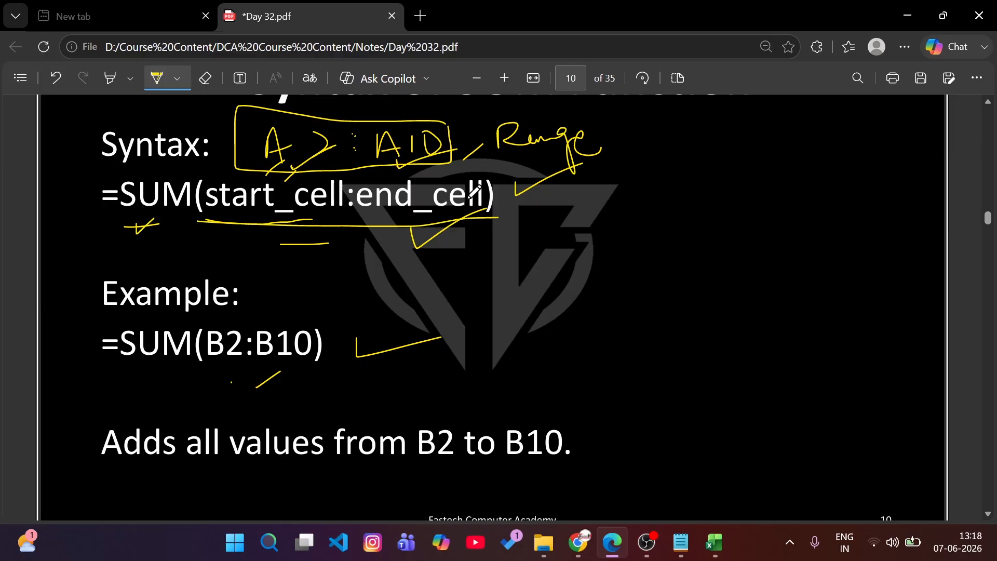
left_click_drag(489, 178, 497, 217)
mouse_move(206, 182)
left_mouse_down()
mouse_move(203, 218)
mouse_move(238, 239)
mouse_move(273, 218)
left_mouse_up()
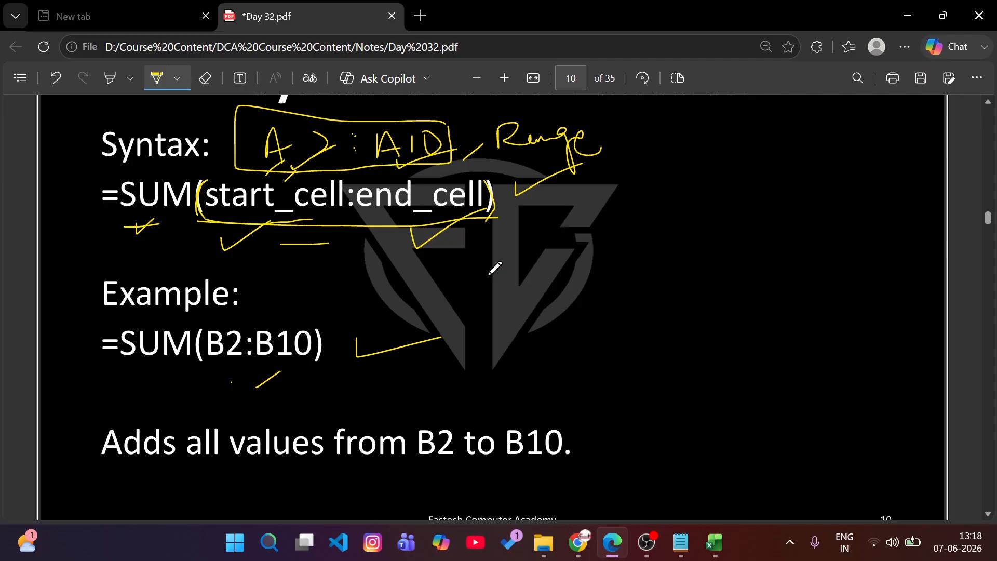
On the Subtraction in Excel page, underline the heading, tick A1 = 100 and B1 = 40, and mark A1 in the formula.
scroll(559, 295, "down", 5)
scroll(481, 237, "down", 5)
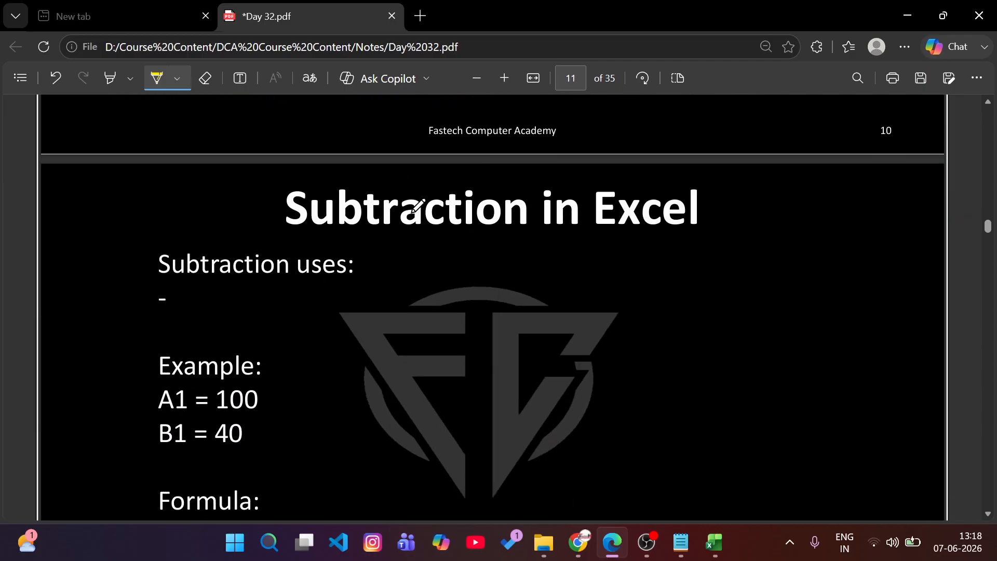
left_click_drag(297, 169, 526, 183)
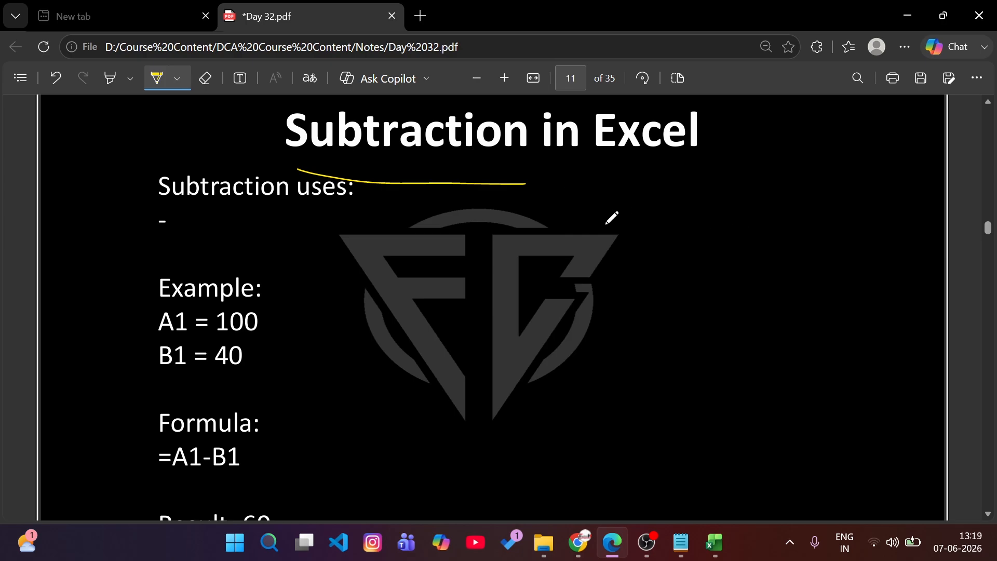
scroll(381, 238, "down", 1)
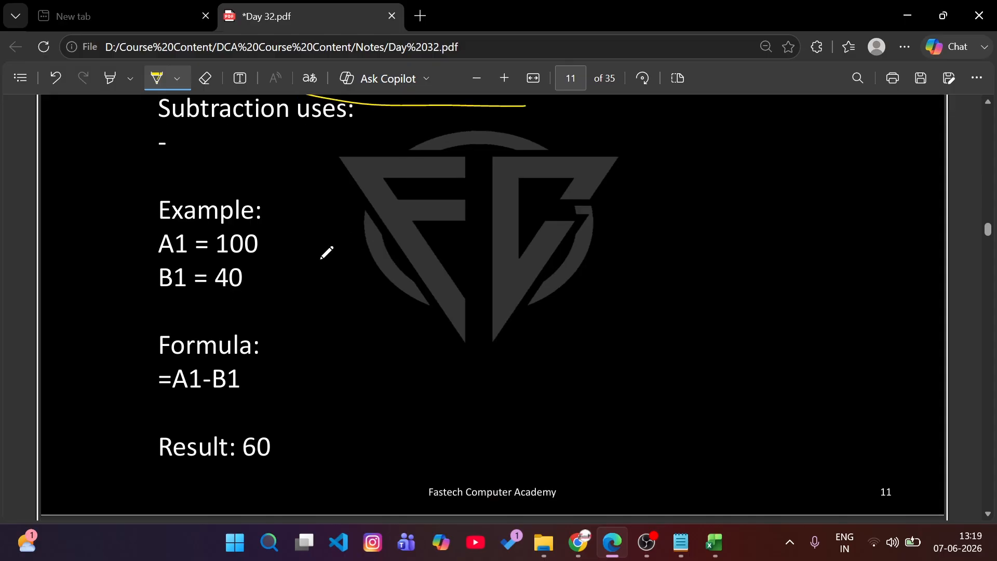
left_click_drag(267, 249, 310, 234)
left_click_drag(262, 285, 323, 264)
left_click_drag(179, 408, 194, 394)
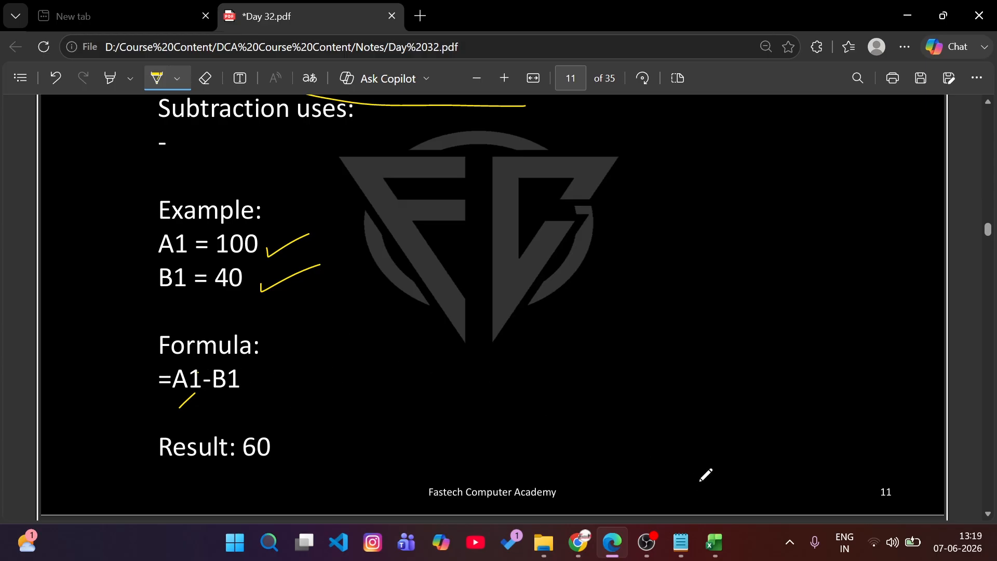
Switch to the Excel workbook and open the product discount table on Sheet2.
mouse_move(714, 542)
left_click(733, 483)
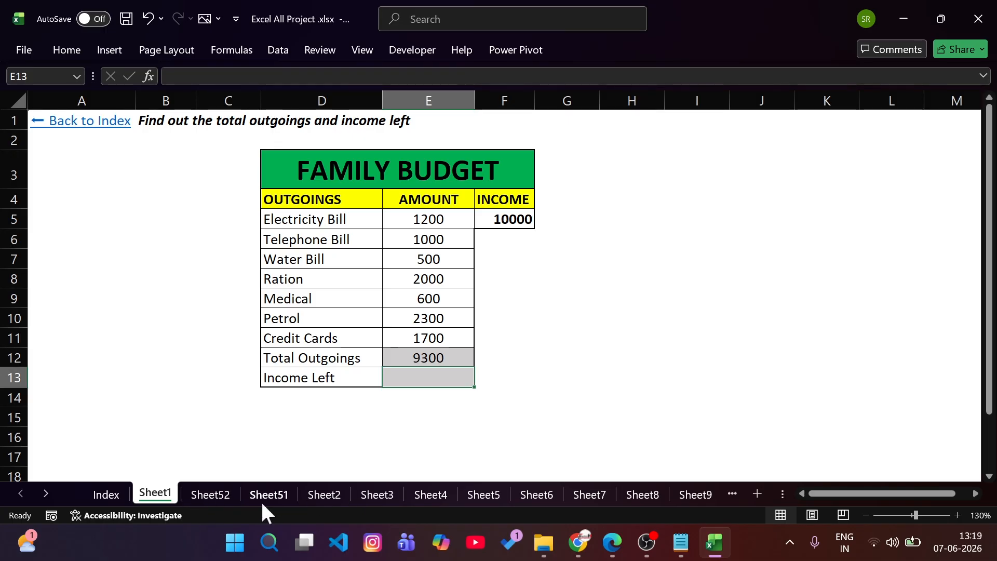
left_click(327, 494)
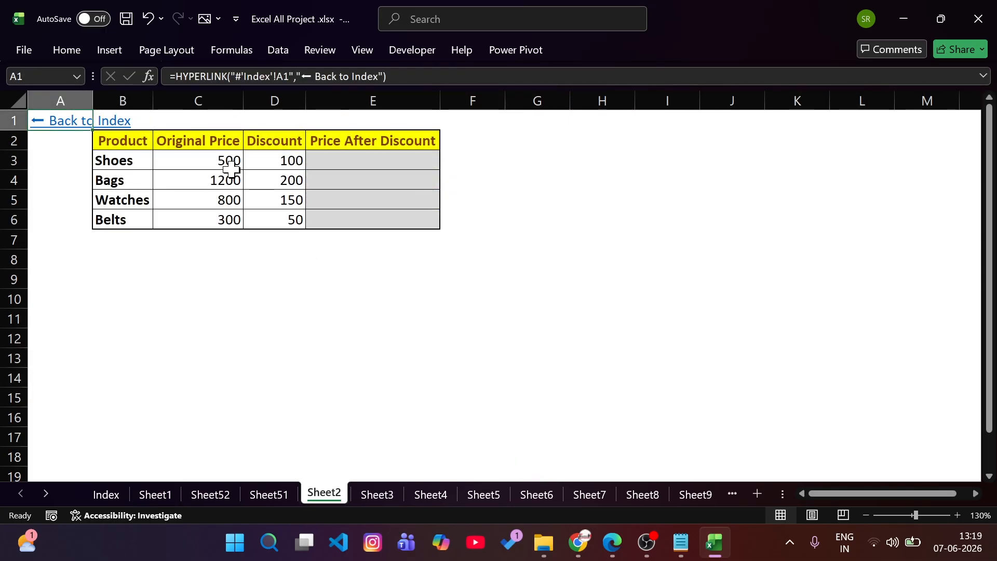
key("Right")
key("Right")
key("Down")
key("Down")
key("Down")
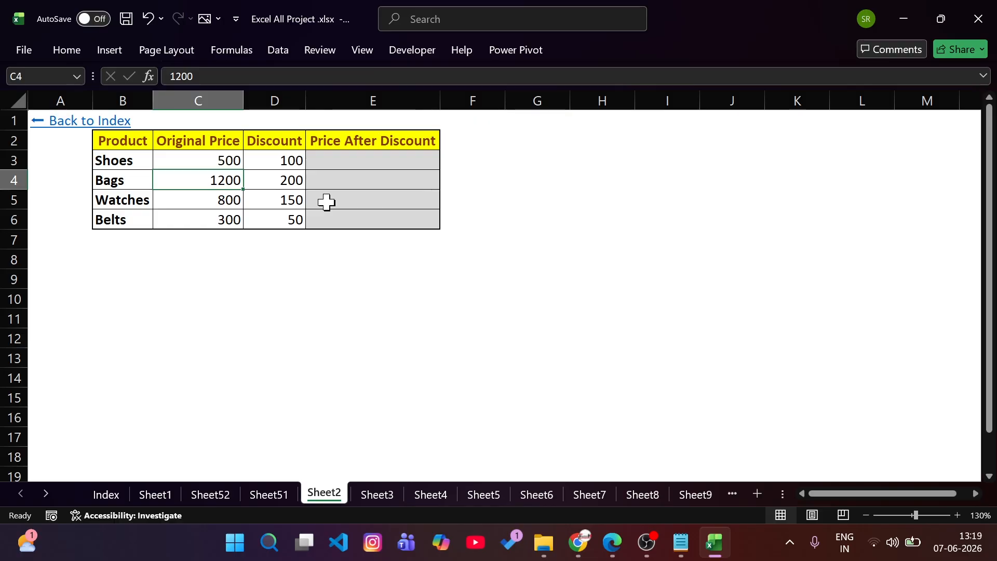
Calculate the Shoes price after discount in E3 by subtracting the discount from the original price with =C3-D3.
left_click(127, 160)
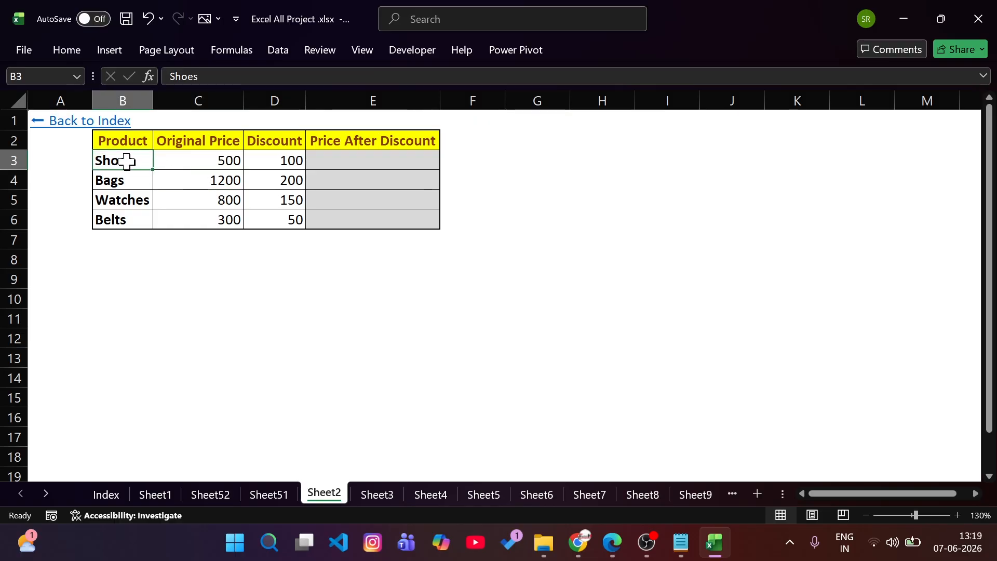
left_click(215, 160)
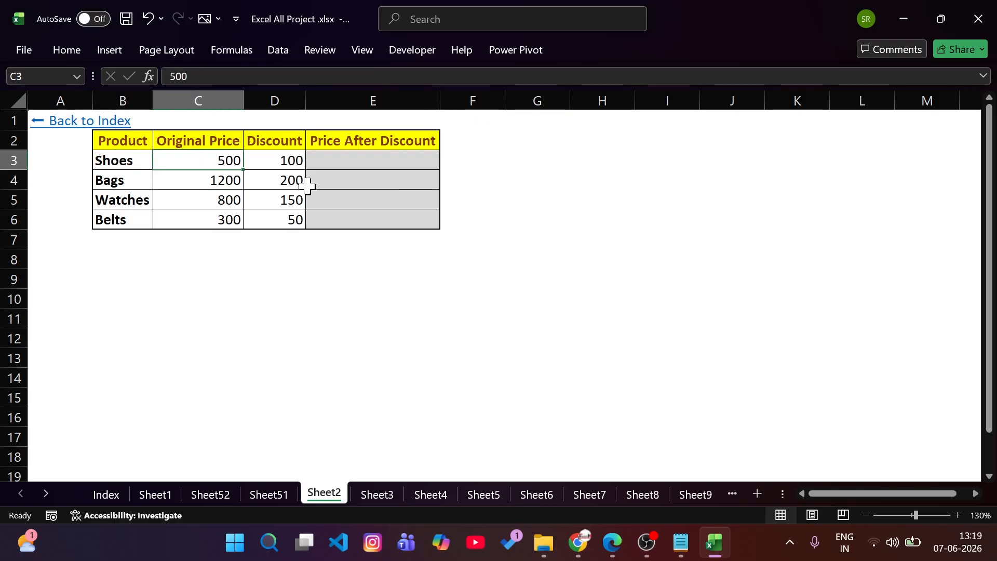
left_click(286, 159)
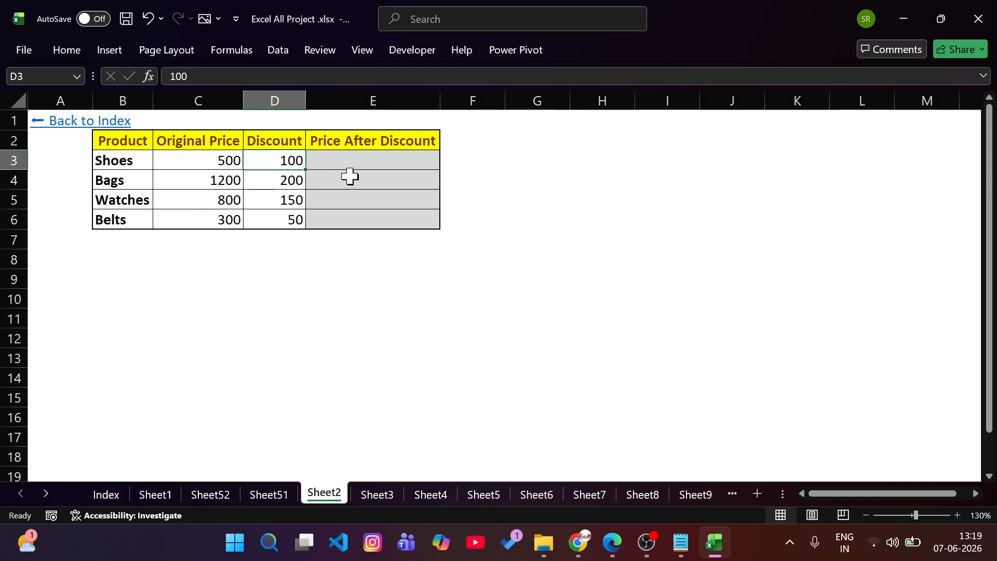
left_click(225, 160)
left_click(283, 159)
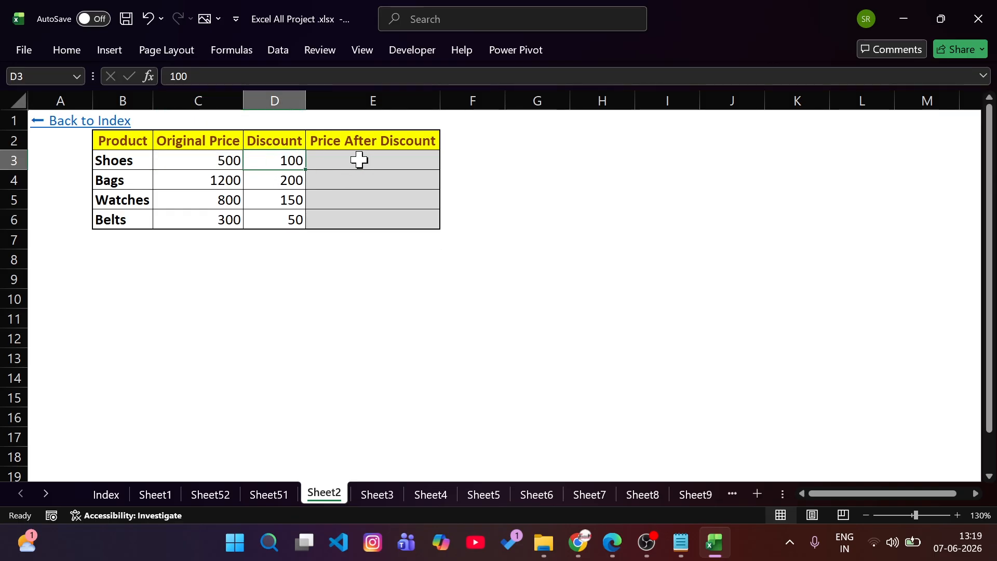
left_click(374, 160)
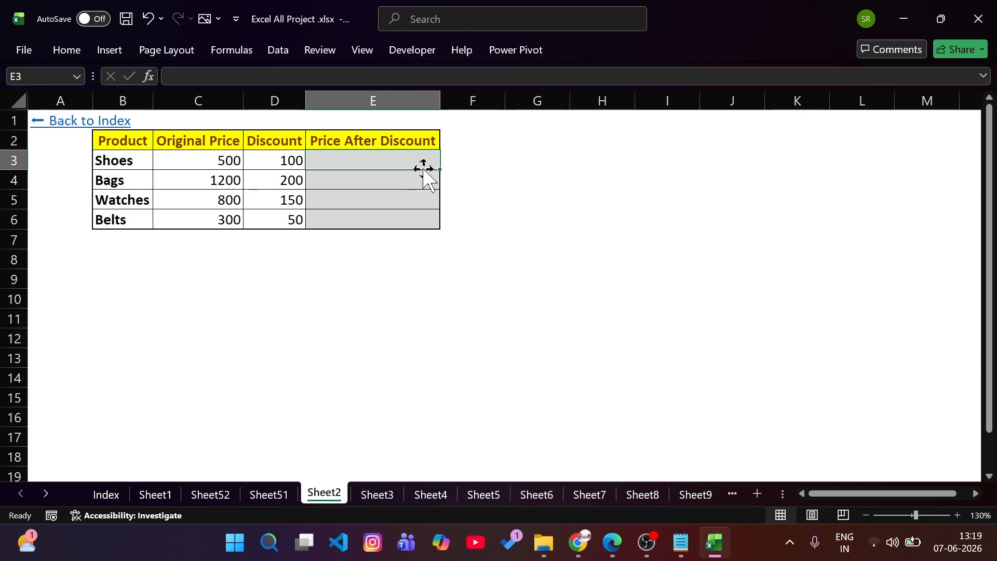
type("=")
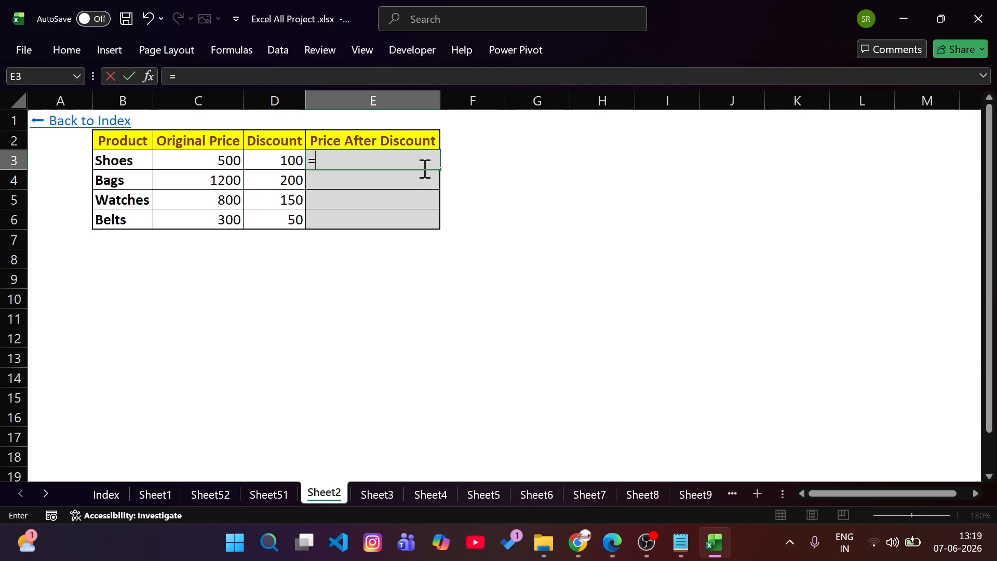
left_click(200, 167)
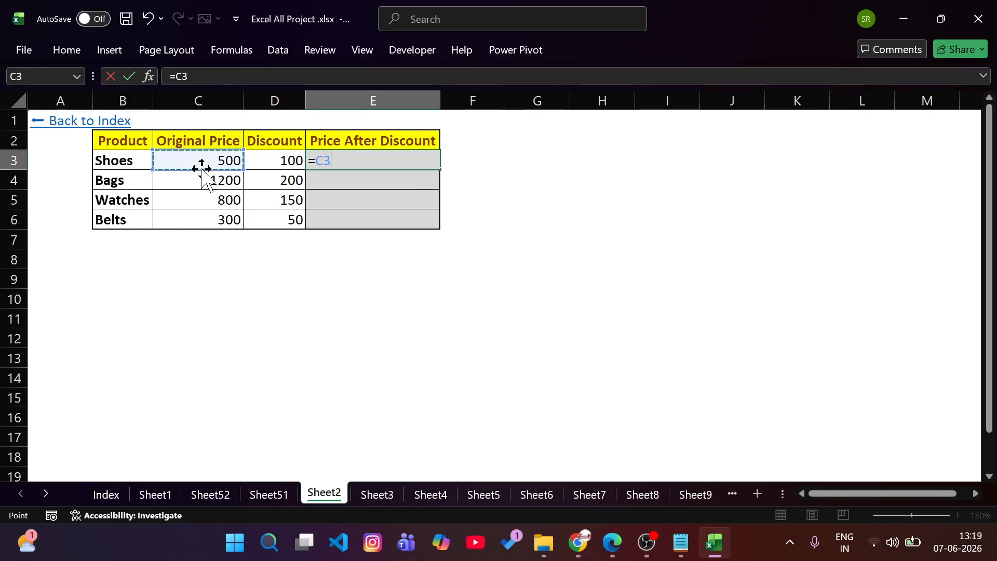
type("-")
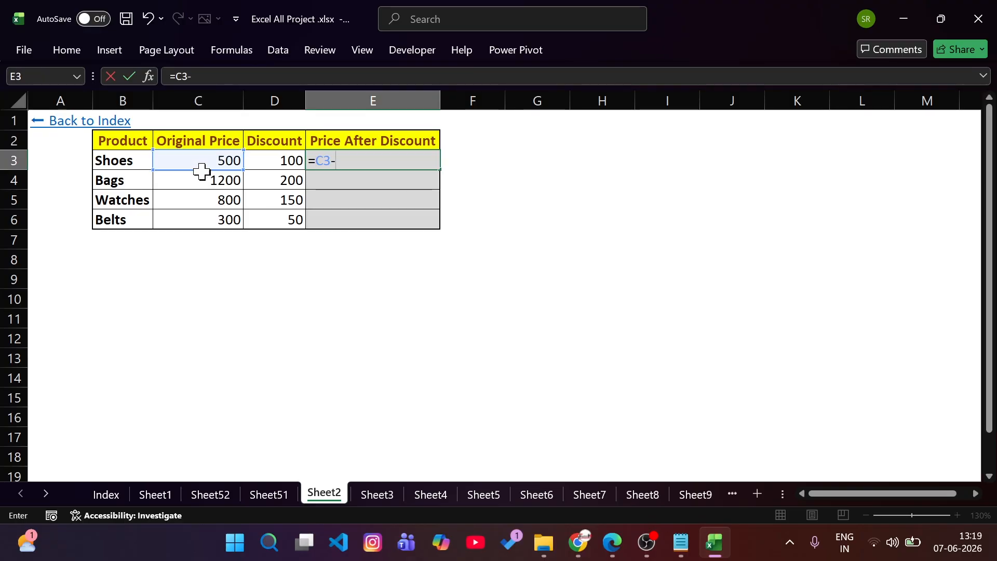
left_click(287, 162)
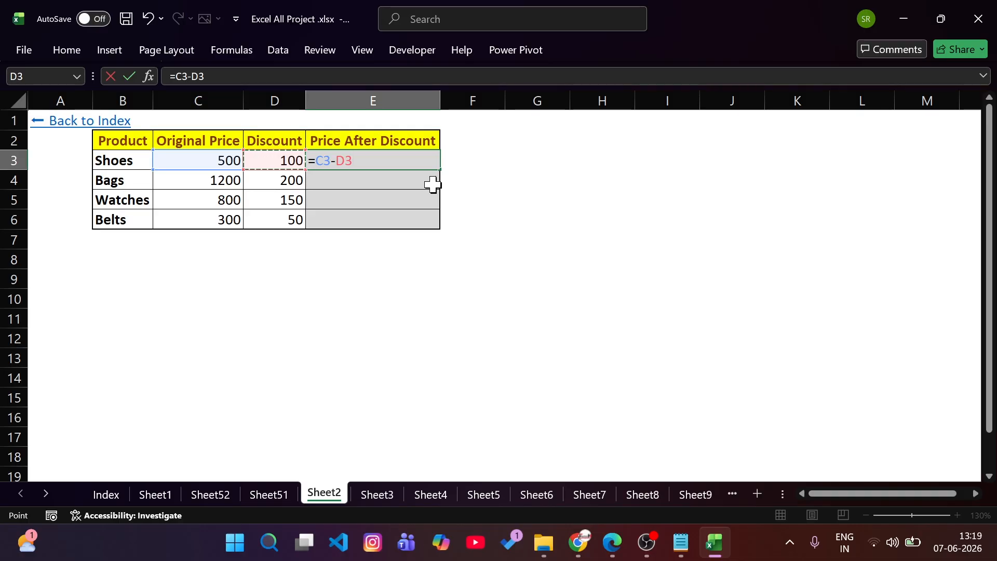
key("Return")
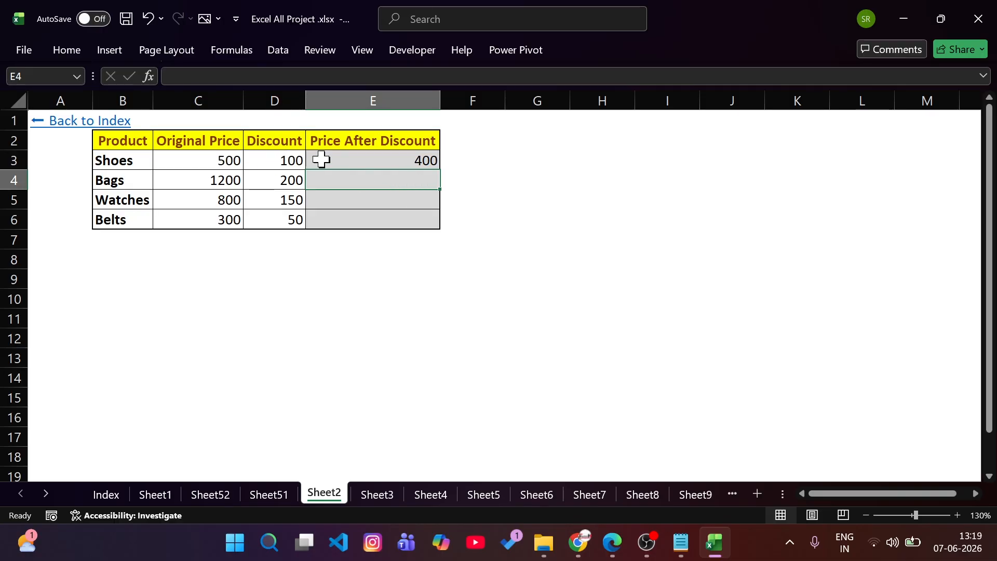
Inspect the subtraction formula in E3 and the cells it refers to.
left_click(368, 158)
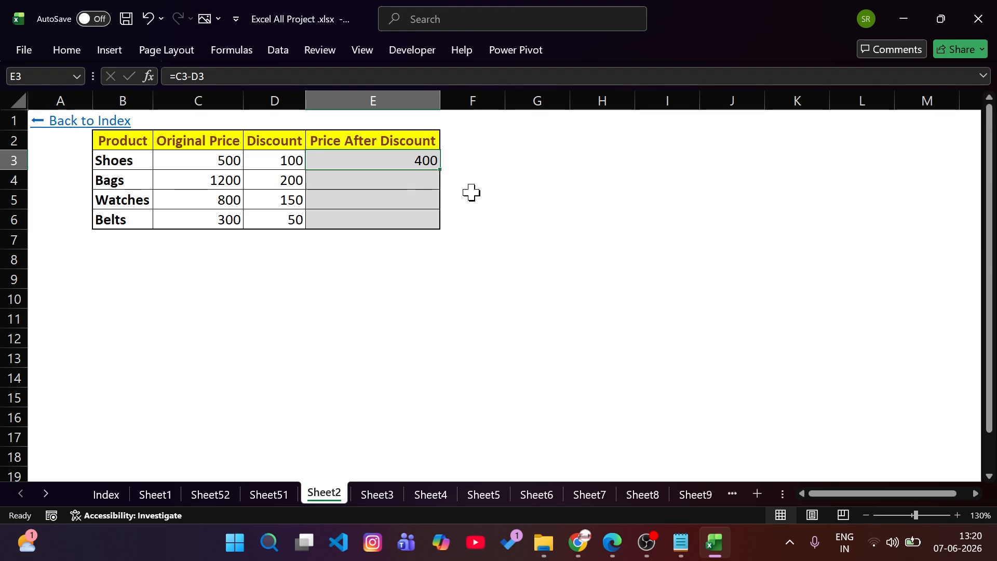
double_click(412, 159)
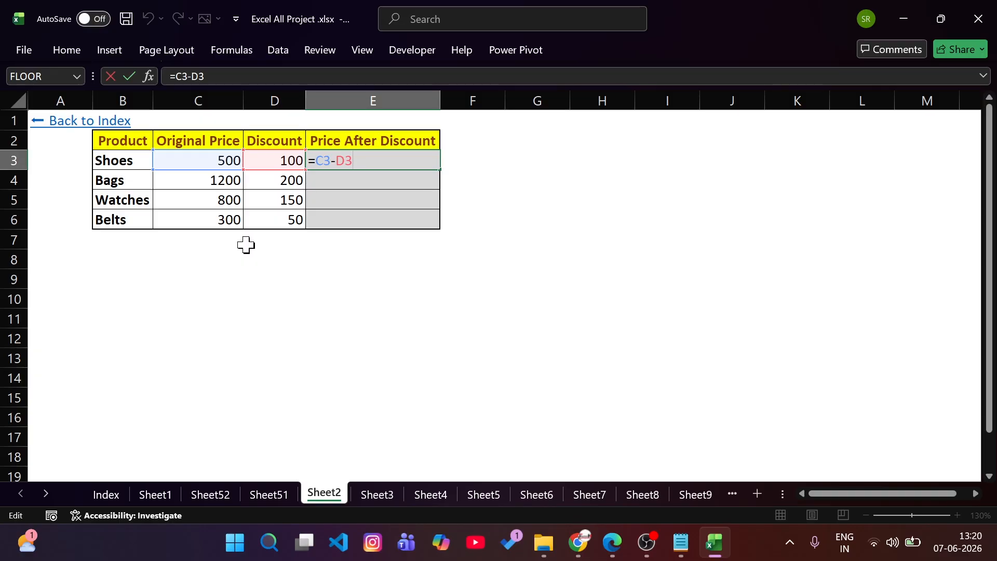
key("Return")
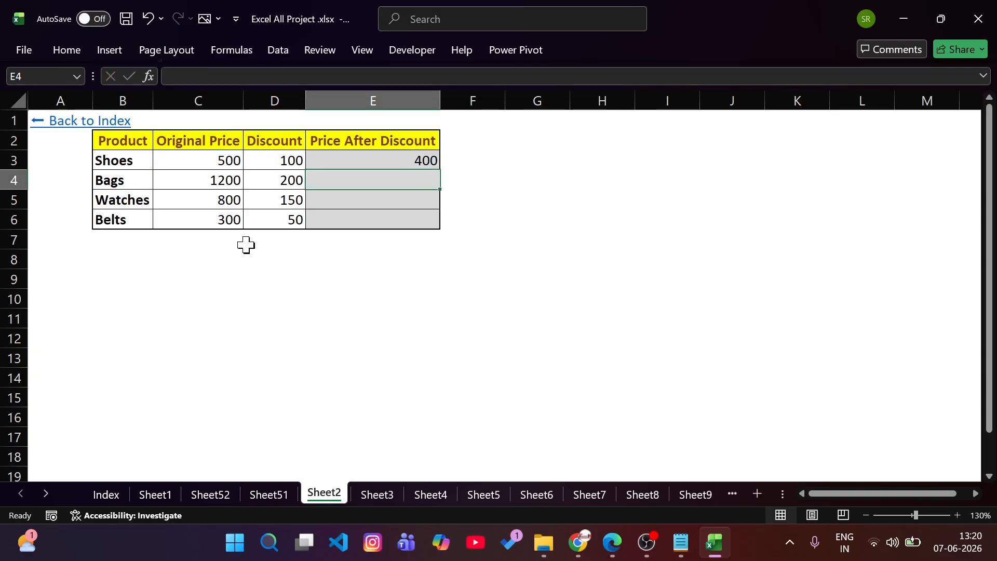
Calculate the Bags price after discount in E4 with the formula =C4-D4.
type("=")
left_click(212, 186)
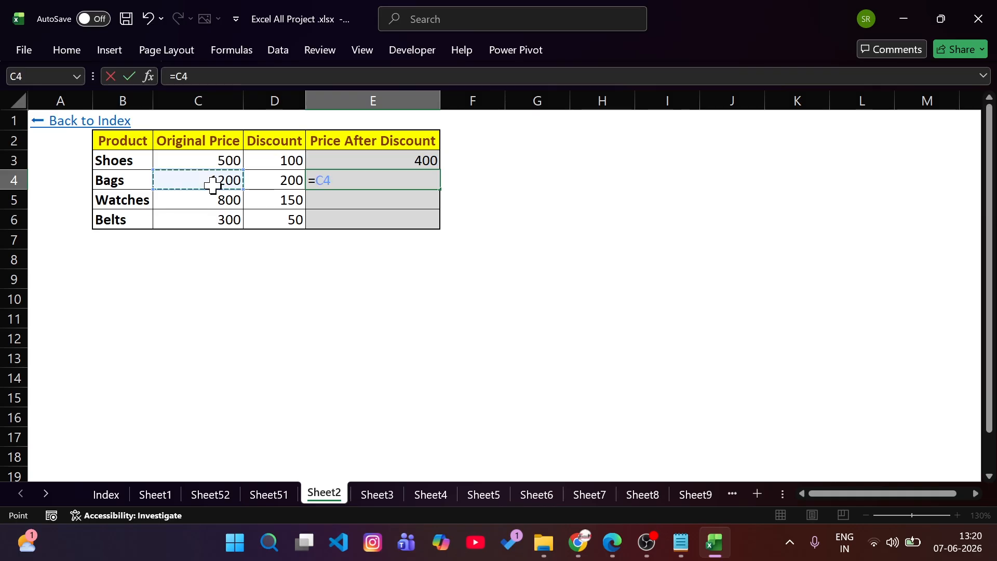
type("-")
left_click(278, 183)
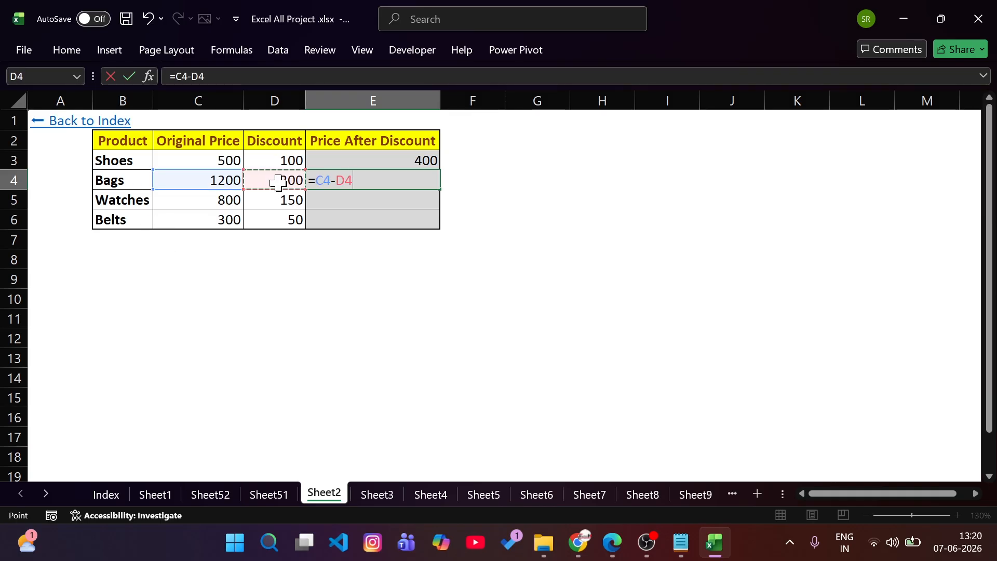
key("Return")
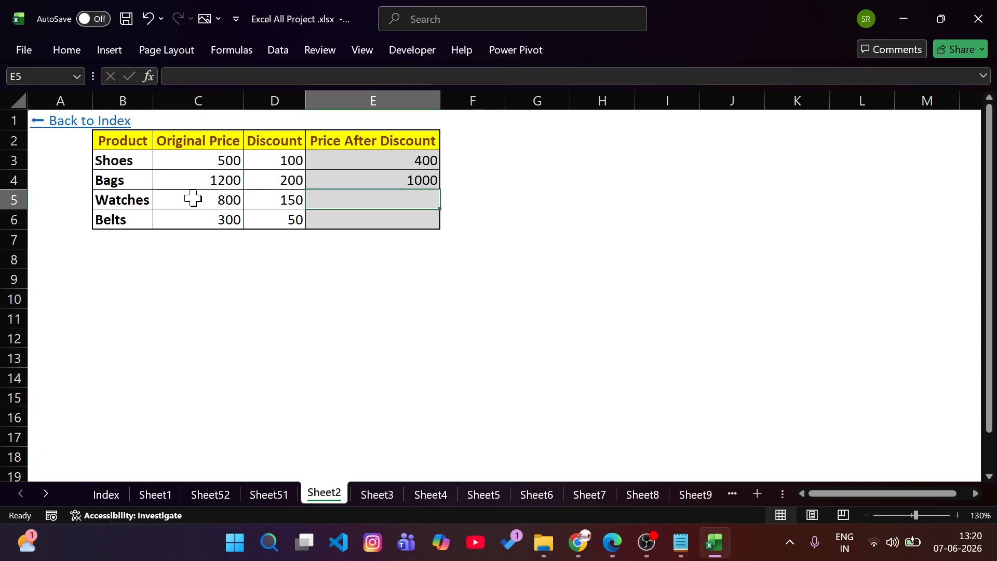
Delete the Bags price-after-discount formula from E4.
left_click(140, 196)
left_click(134, 217)
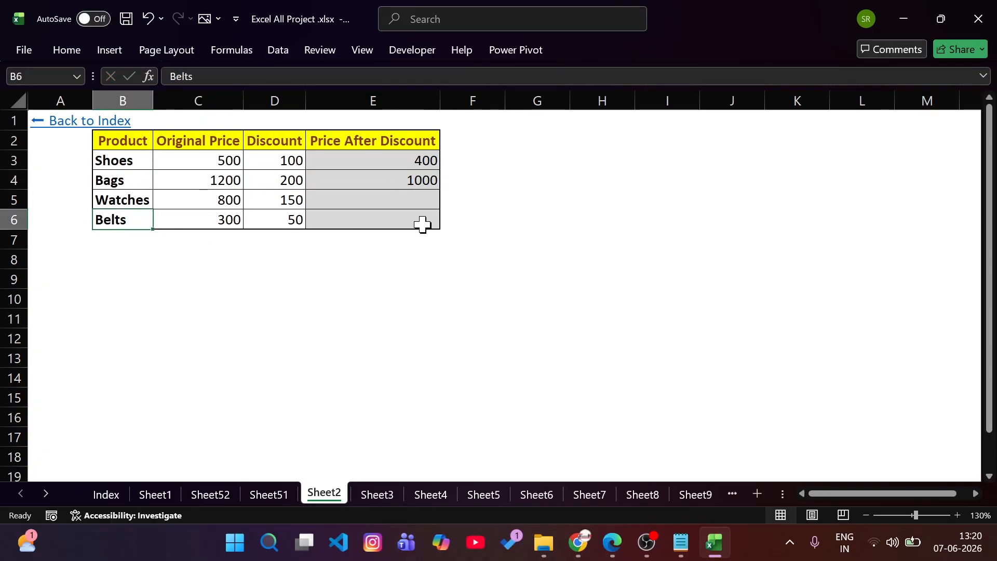
left_click(398, 211)
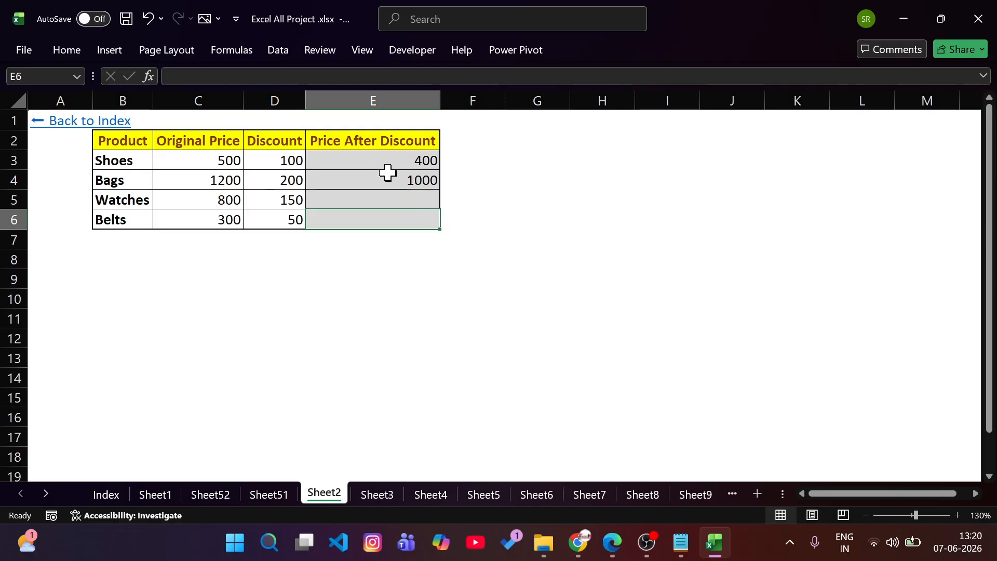
left_click(410, 178)
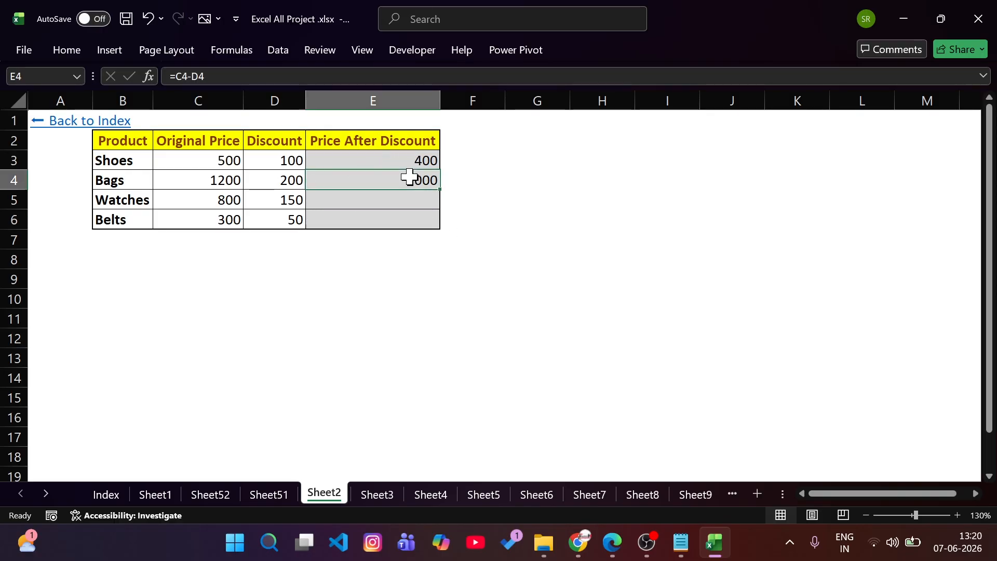
key("Delete")
left_click(410, 162)
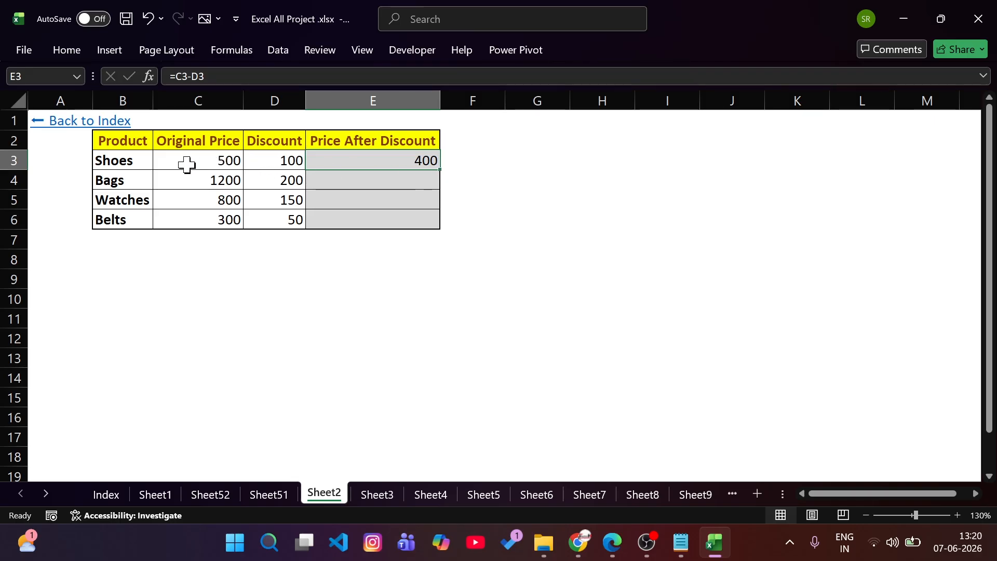
left_click_drag(194, 159, 189, 411)
left_click_drag(194, 158, 643, 167)
left_click_drag(194, 160, 693, 169)
left_click_drag(181, 167, 172, 240)
left_click_drag(133, 163, 125, 353)
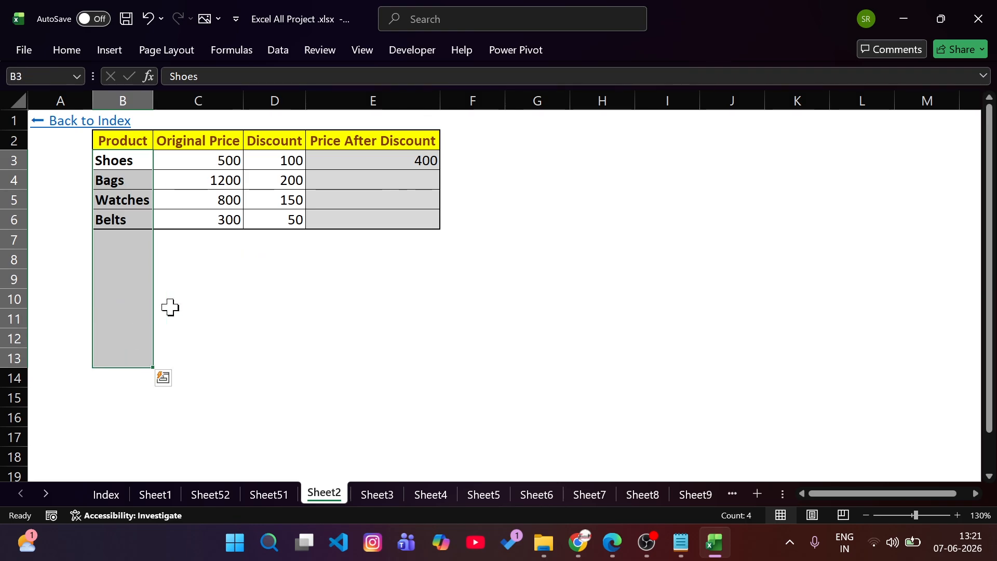
Fill the formula in E3 down through E6 and check the cell references in E4.
left_click(401, 160)
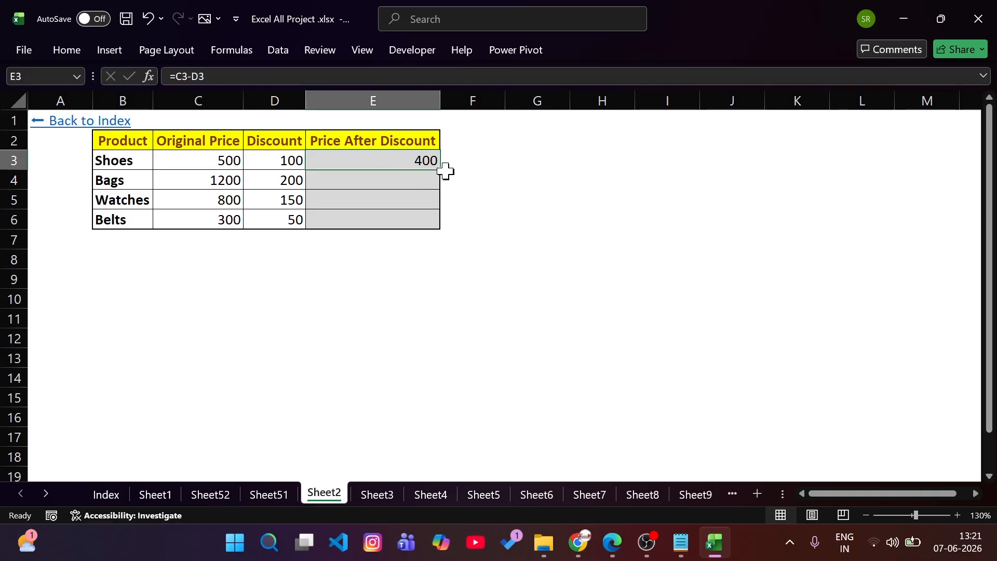
left_click_drag(443, 169, 443, 226)
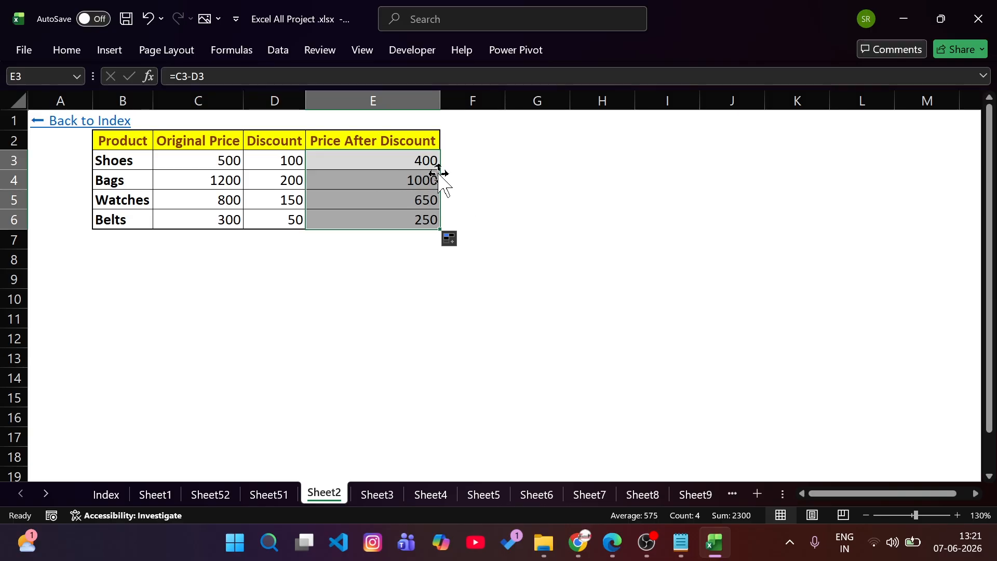
left_click(403, 175)
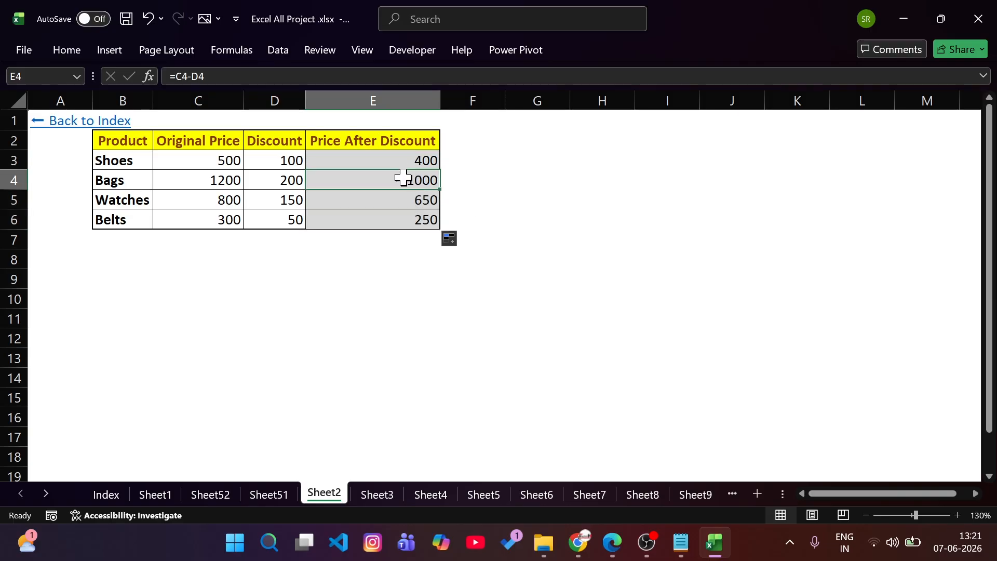
key("F2")
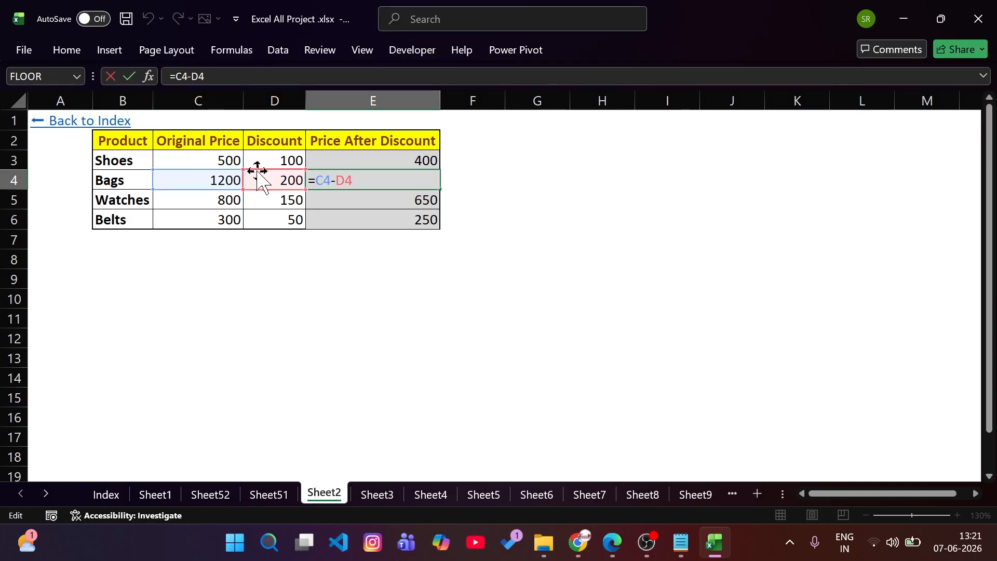
key("Return")
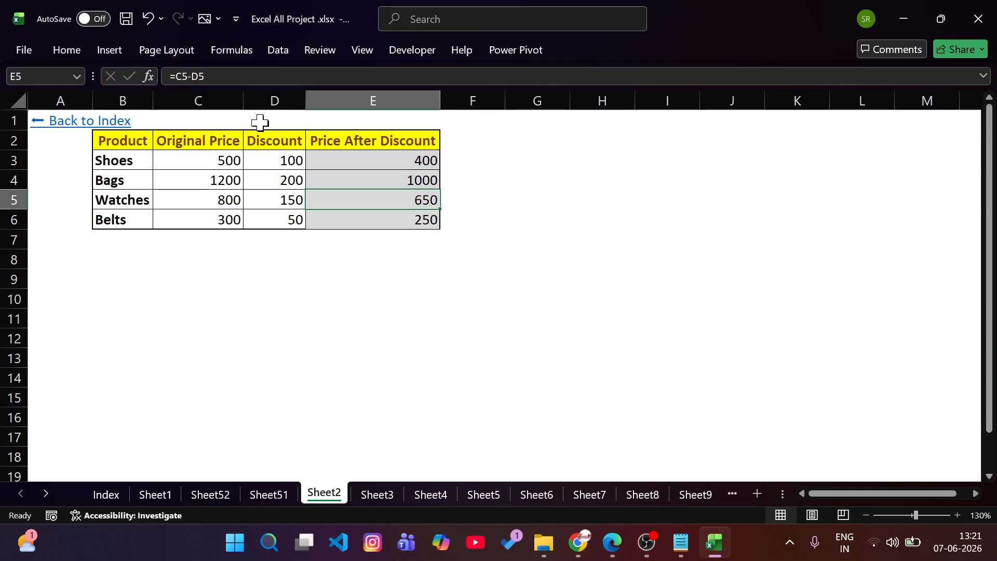
left_click(56, 141)
left_click_drag(56, 141, 40, 262)
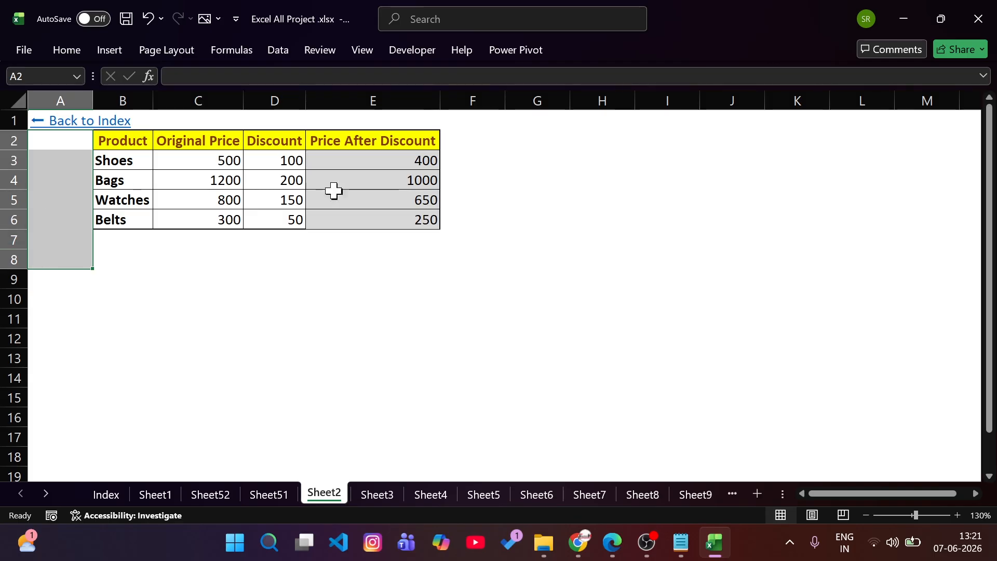
left_click_drag(493, 141, 722, 138)
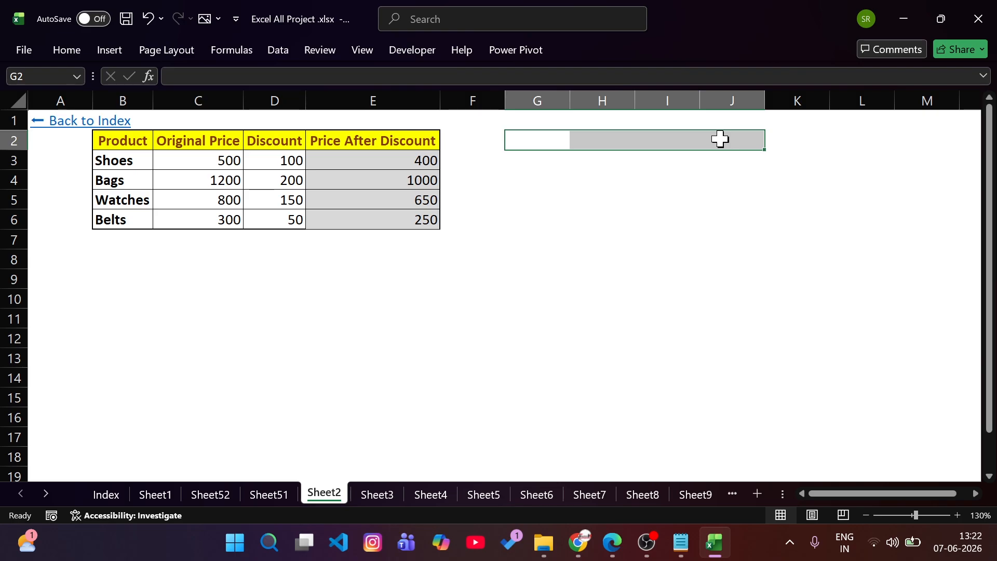
Review the filled Price After Discount formulas in E3:E6, examining which cells the Bags formula refers to.
left_click_drag(407, 166, 409, 229)
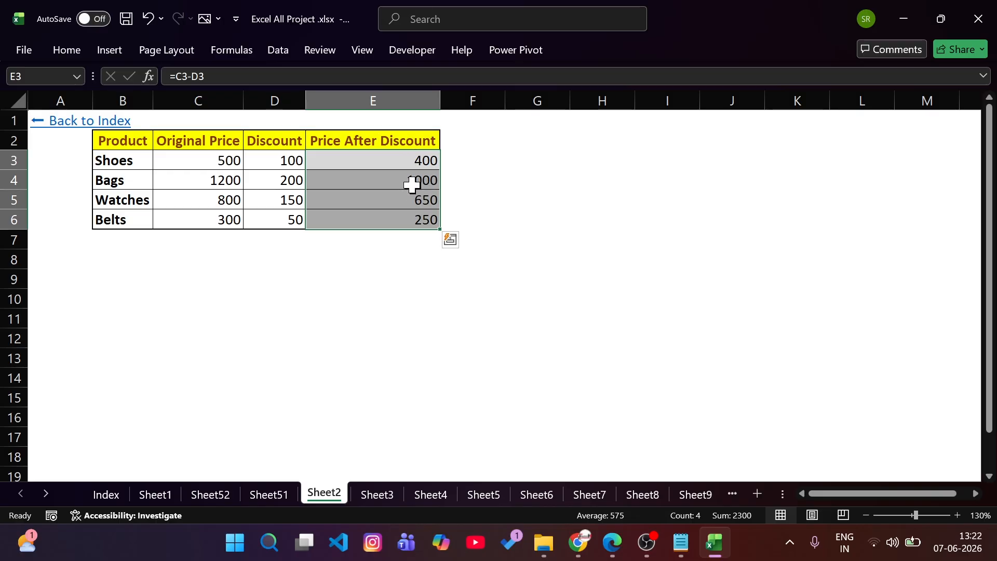
left_click(412, 181)
double_click(412, 180)
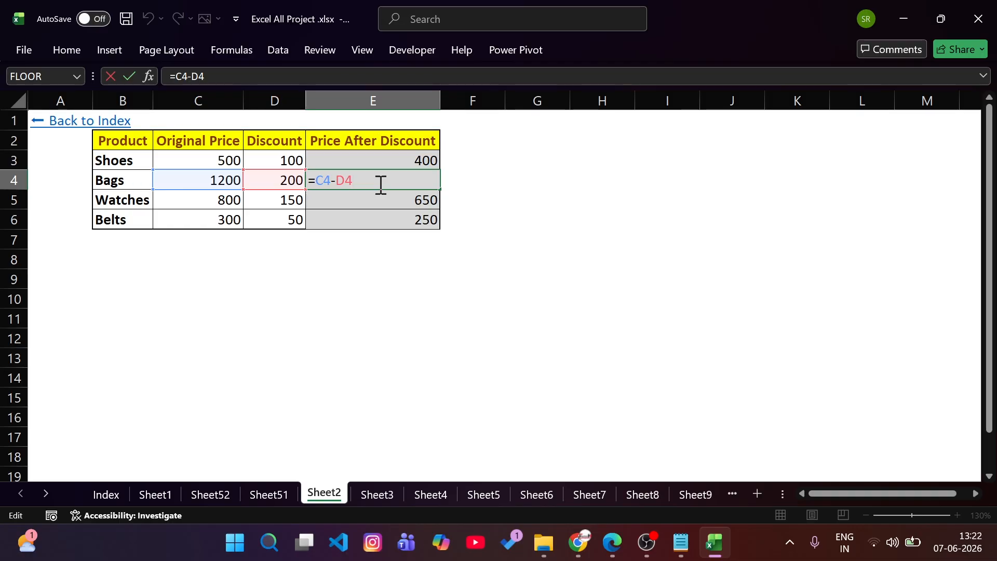
key("Return")
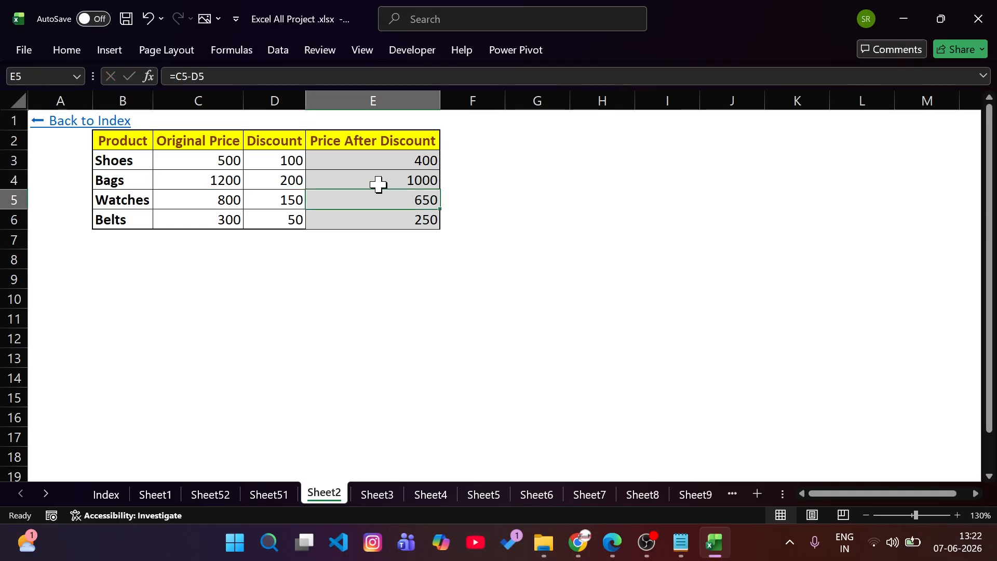
left_click(423, 165)
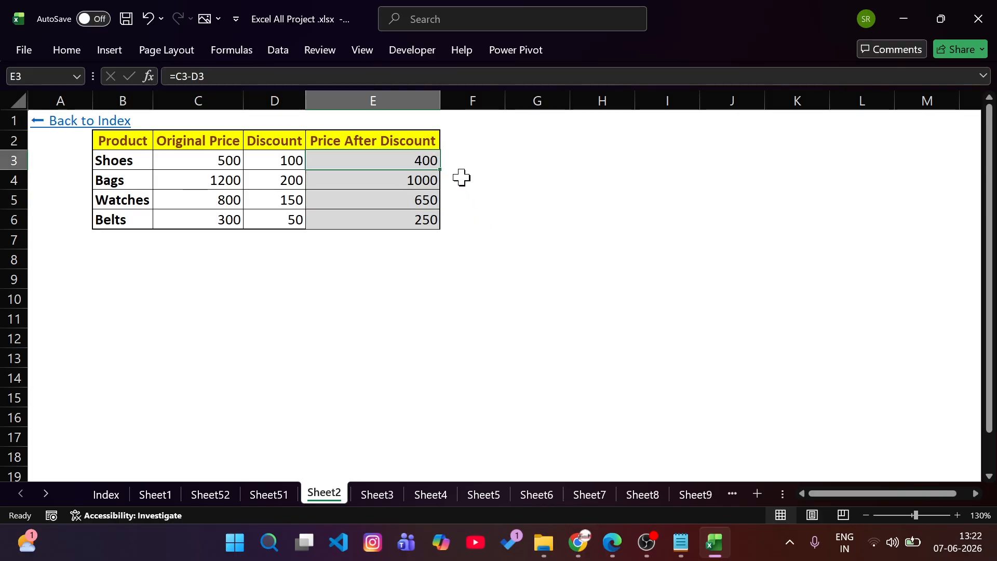
Clear the price-after-discount values for Bags, Watches and Belts in E4:E6, keeping the Shoes formula in E3.
left_click(420, 180)
left_click_drag(420, 180, 413, 214)
key("Delete")
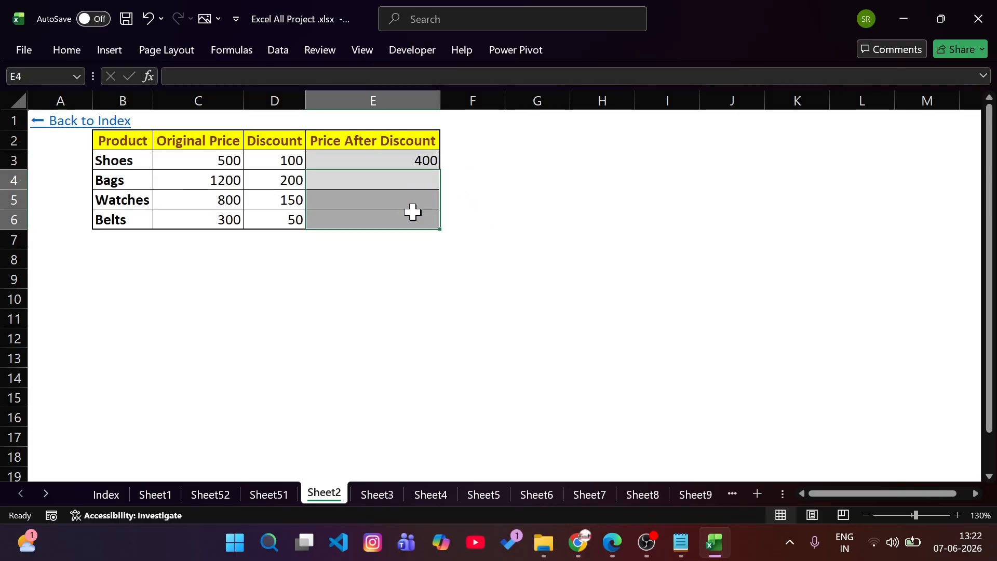
left_click(404, 157)
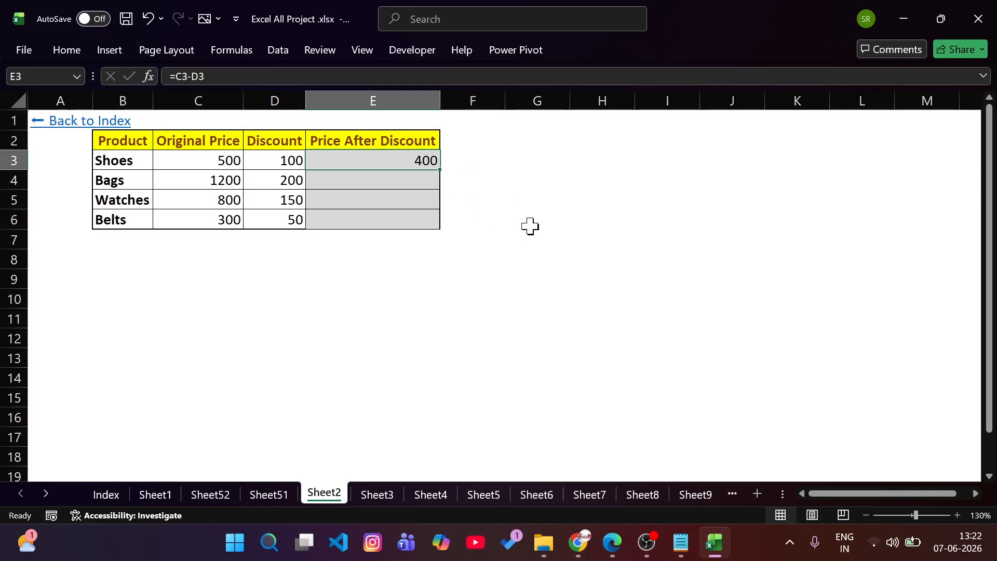
Fill the Shoes formula from E3 down to E4 only and compare the cell references used in both formulas.
left_click(442, 173)
left_click(434, 163)
left_click_drag(439, 172, 441, 186)
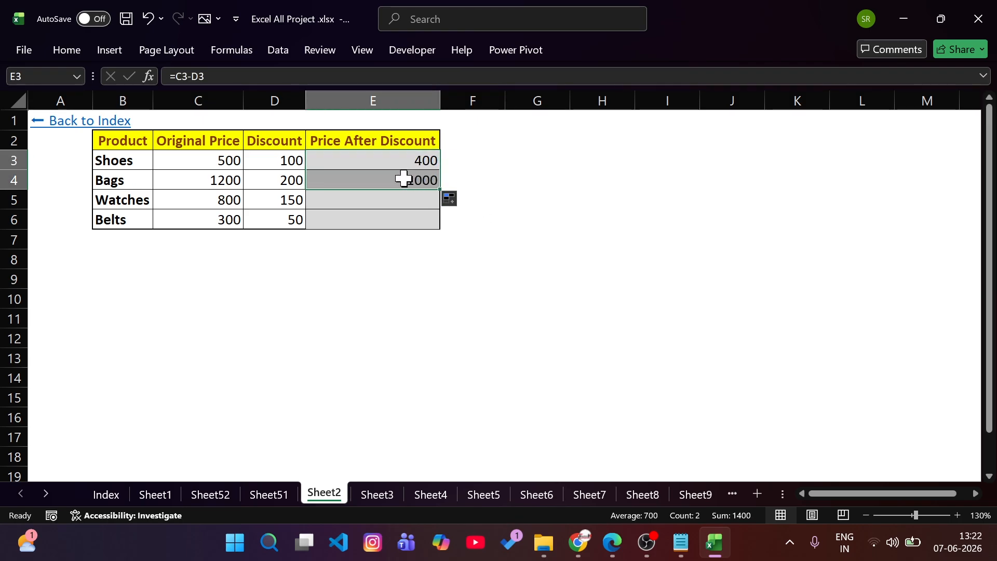
double_click(401, 161)
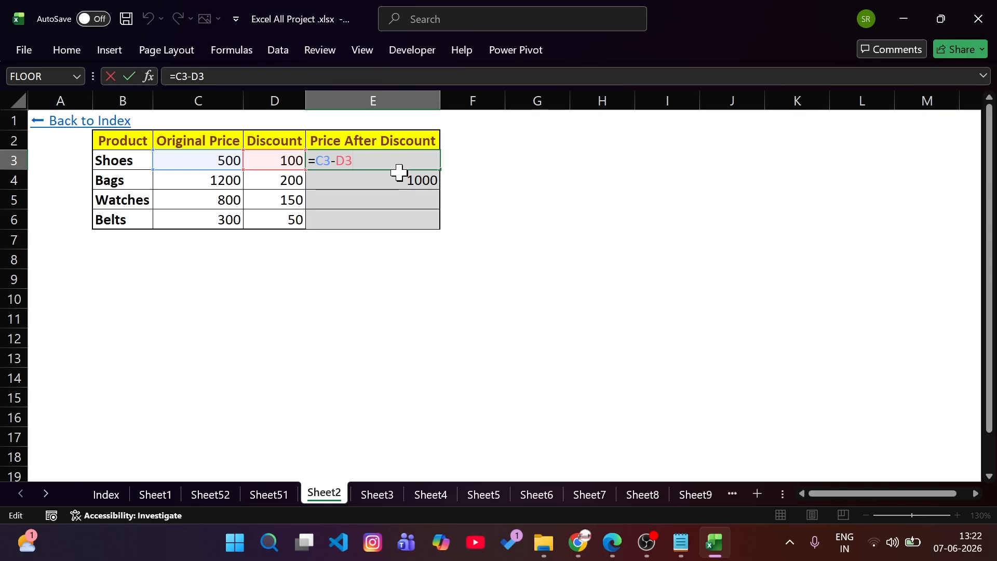
key("Return")
double_click(394, 185)
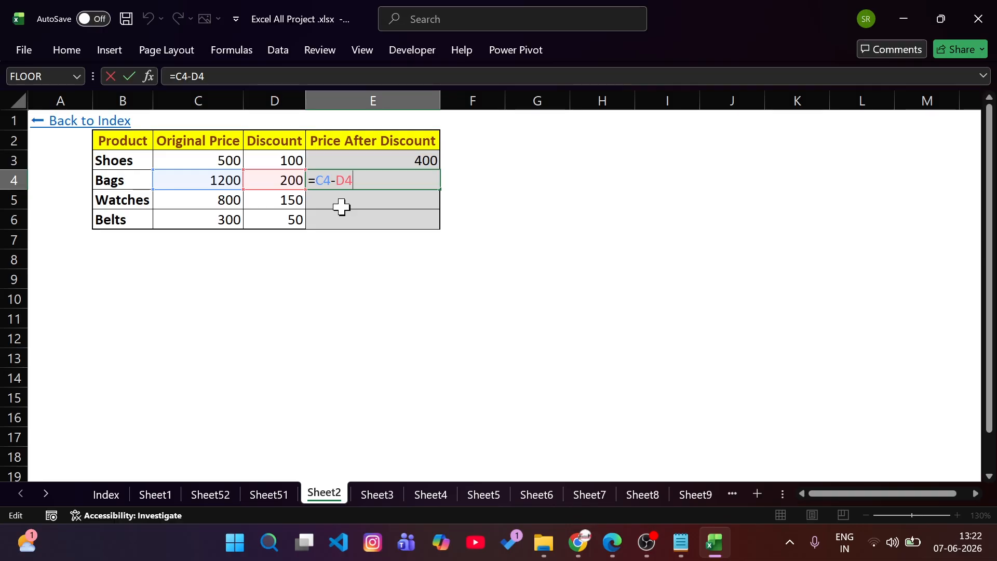
key("Return")
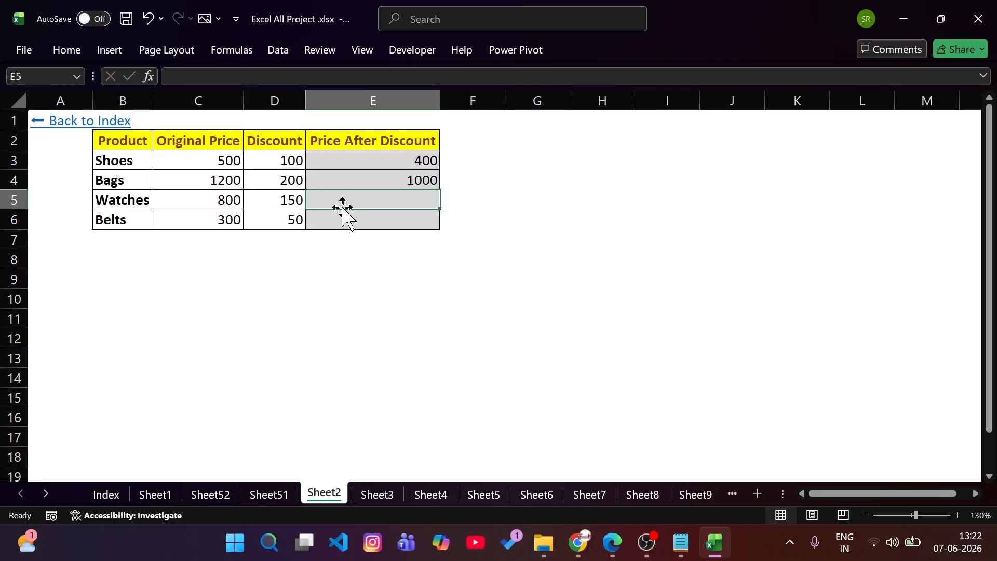
Clear the Bags result in E4 and fill the E3 formula down the whole Price After Discount column through E6.
left_click(397, 177)
key("Delete")
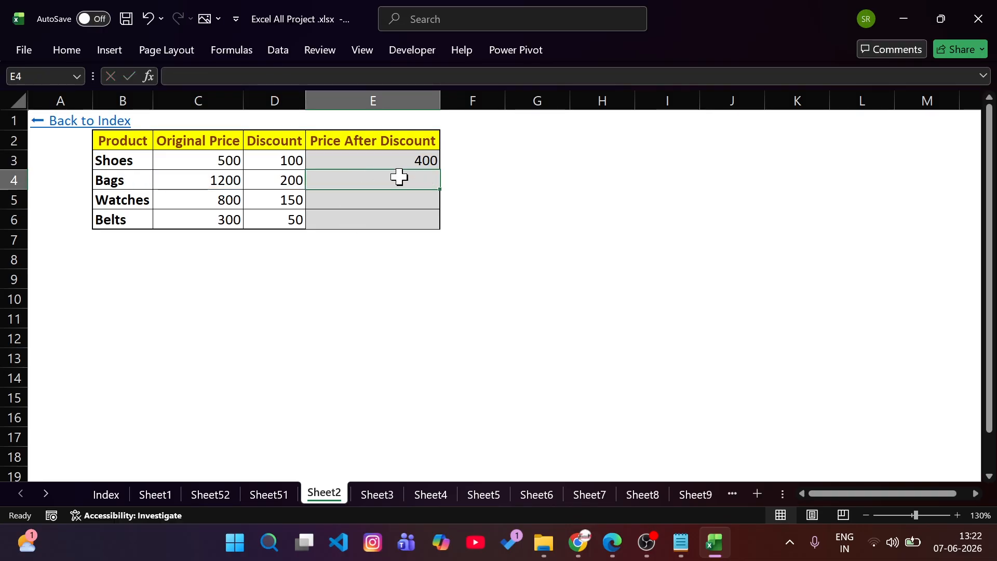
left_click(405, 160)
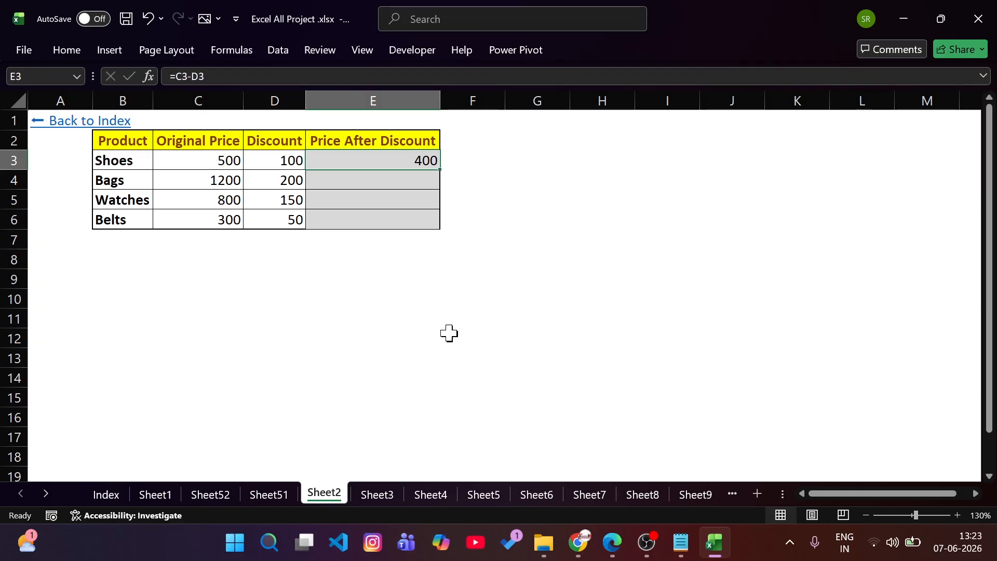
double_click(441, 170)
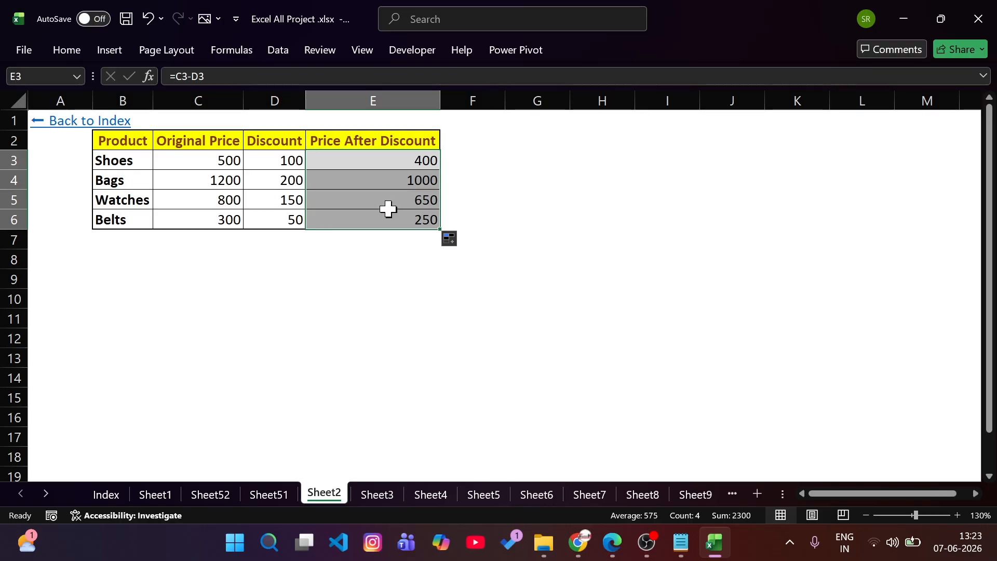
left_click(369, 178)
left_click_drag(411, 162, 405, 222)
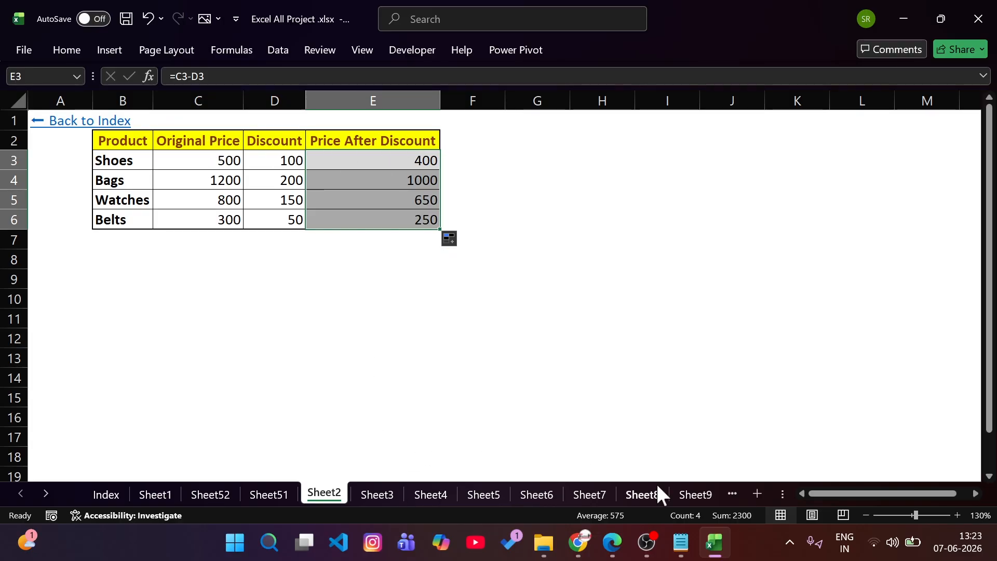
Switch to the Day 32 PDF in Edge, underline the Multiplication in Excel heading and handwrite an underlined "= Product" beside it.
left_click(613, 540)
scroll(590, 283, "down", 5)
left_click_drag(282, 217, 549, 210)
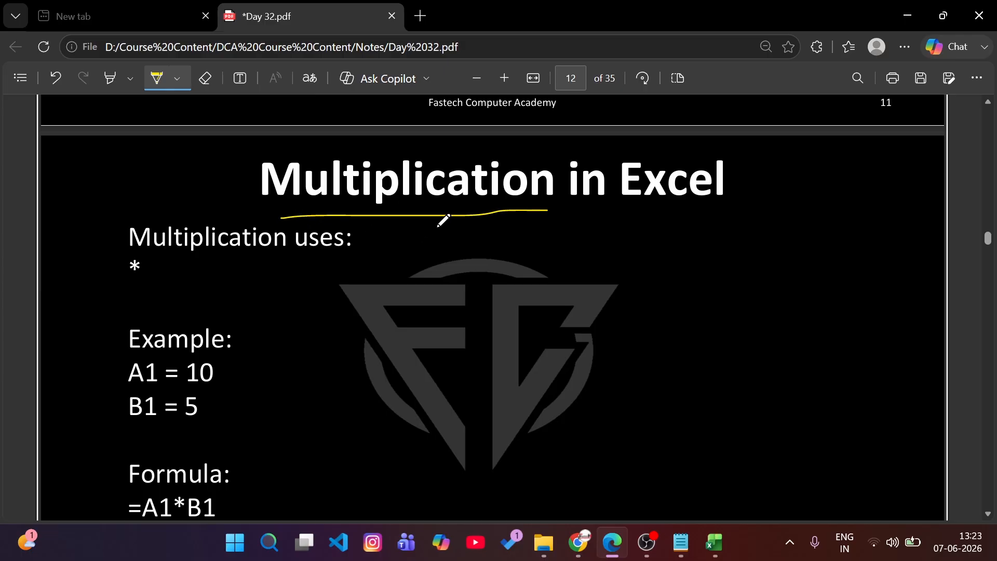
mouse_move(481, 271)
left_mouse_down()
mouse_move(514, 275)
mouse_move(520, 291)
left_mouse_up()
mouse_move(557, 258)
left_mouse_down()
mouse_move(572, 275)
mouse_move(555, 284)
left_mouse_up()
mouse_move(590, 281)
left_mouse_down()
mouse_move(686, 283)
mouse_move(719, 249)
mouse_move(728, 276)
left_mouse_up()
left_click_drag(567, 315, 784, 291)
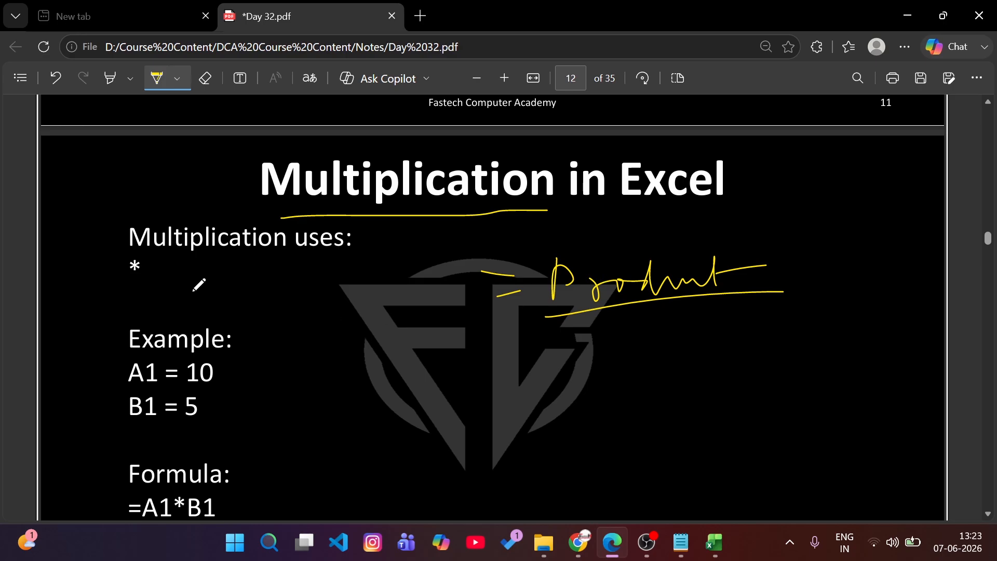
Circle the multiplication asterisks in the notes and mark the A1 and B1 example values, the =A1*B1 formula and its result.
mouse_move(135, 254)
left_mouse_down()
mouse_move(148, 294)
mouse_move(136, 256)
left_mouse_up()
scroll(256, 359, "down", 2)
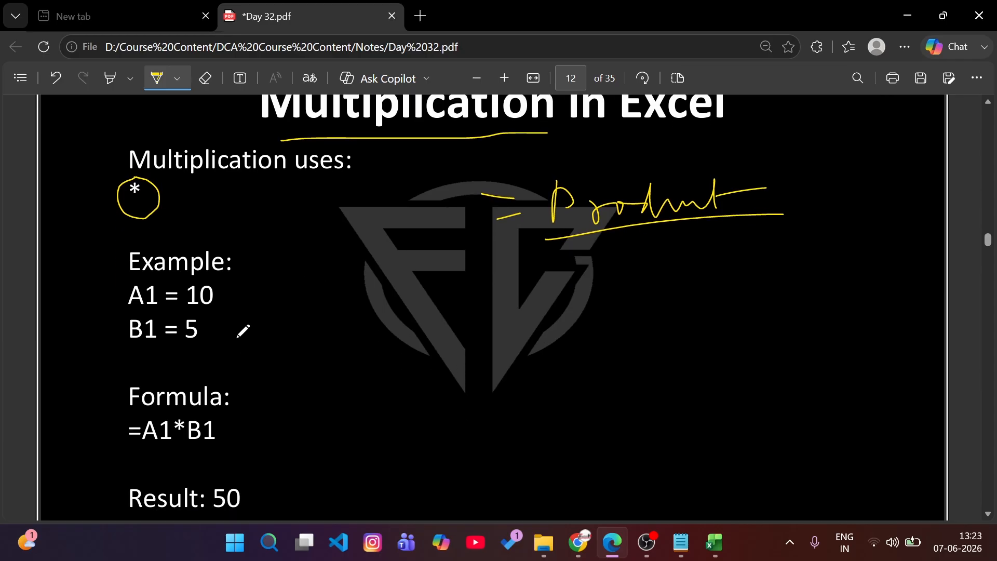
left_click_drag(229, 340, 279, 313)
scroll(283, 311, "down", 2)
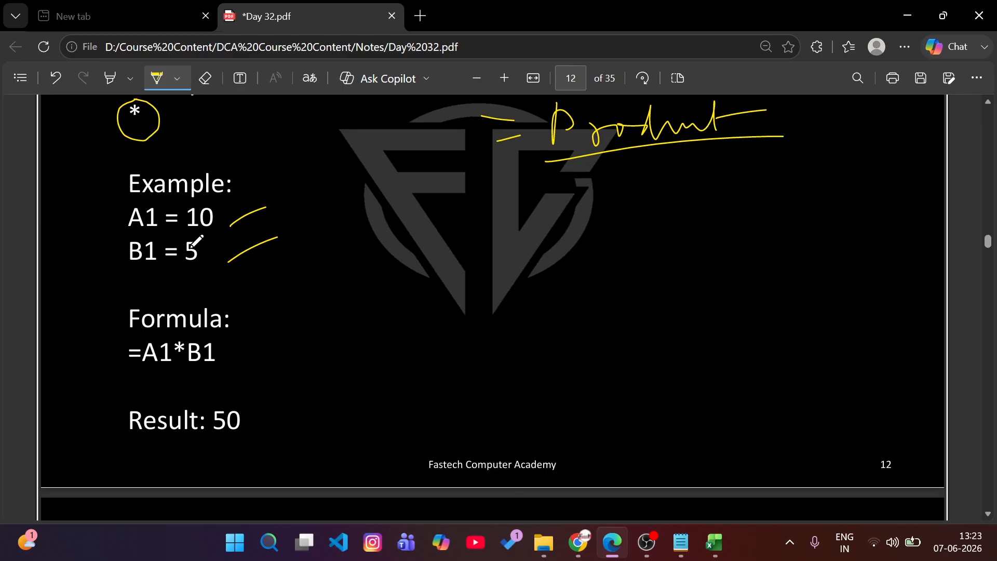
mouse_move(174, 331)
left_mouse_down()
mouse_move(170, 352)
mouse_move(177, 331)
left_mouse_up()
left_click_drag(234, 376, 320, 345)
left_click_drag(270, 415, 375, 387)
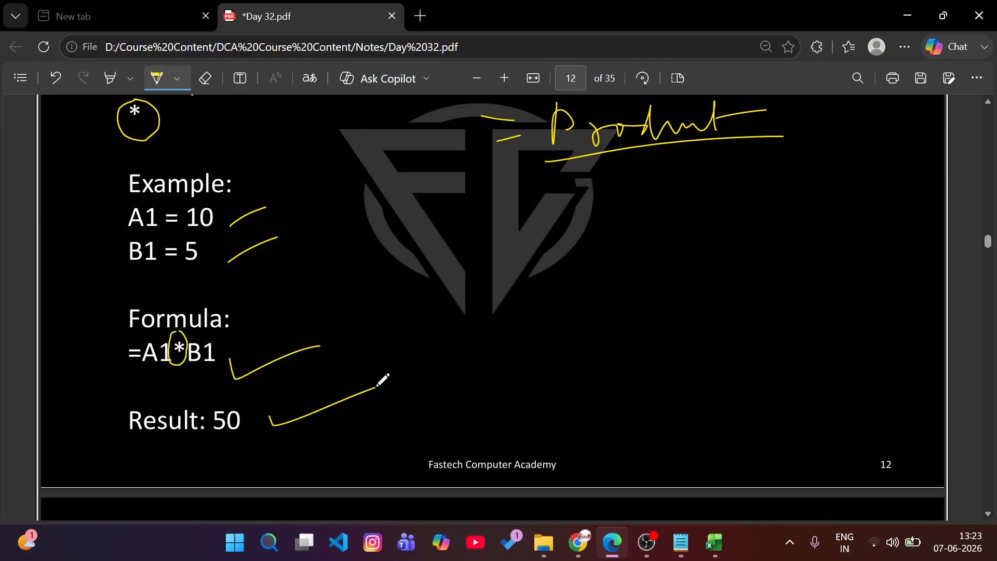
Switch back to the Excel workbook, open Sheet3 and go over the ITEM NAME and RATE columns of the item table.
left_click(715, 543)
left_click(375, 494)
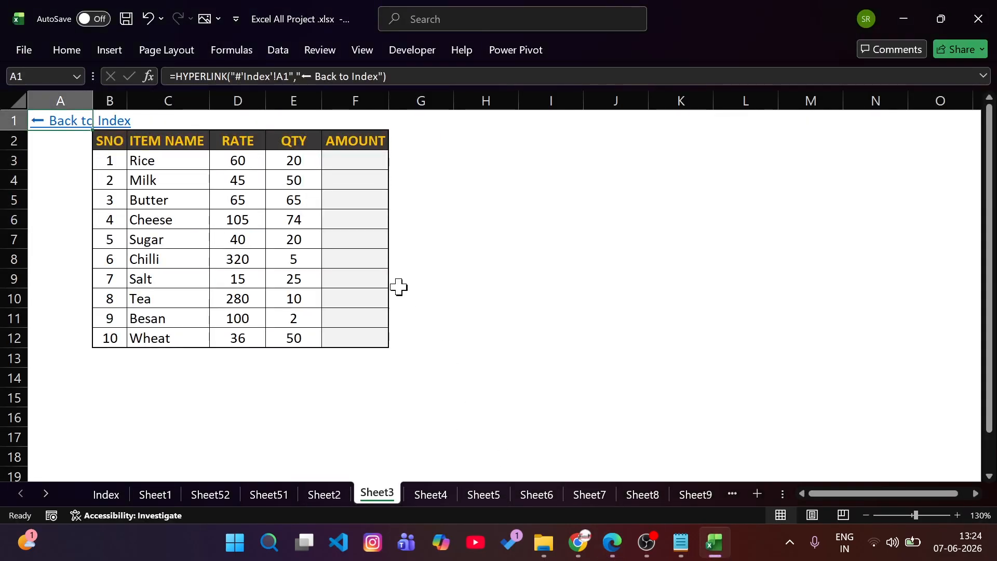
left_click_drag(160, 158, 160, 330)
left_click_drag(237, 161, 235, 332)
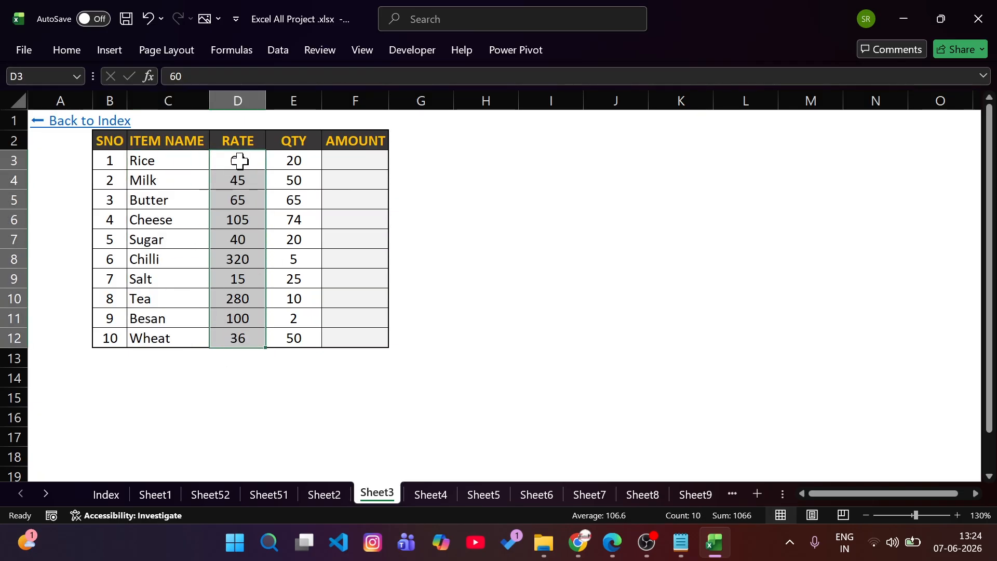
Examine the Rice row on Sheet3, comparing its rate in D3 with its quantity in E3.
left_click(147, 161)
left_click(236, 162)
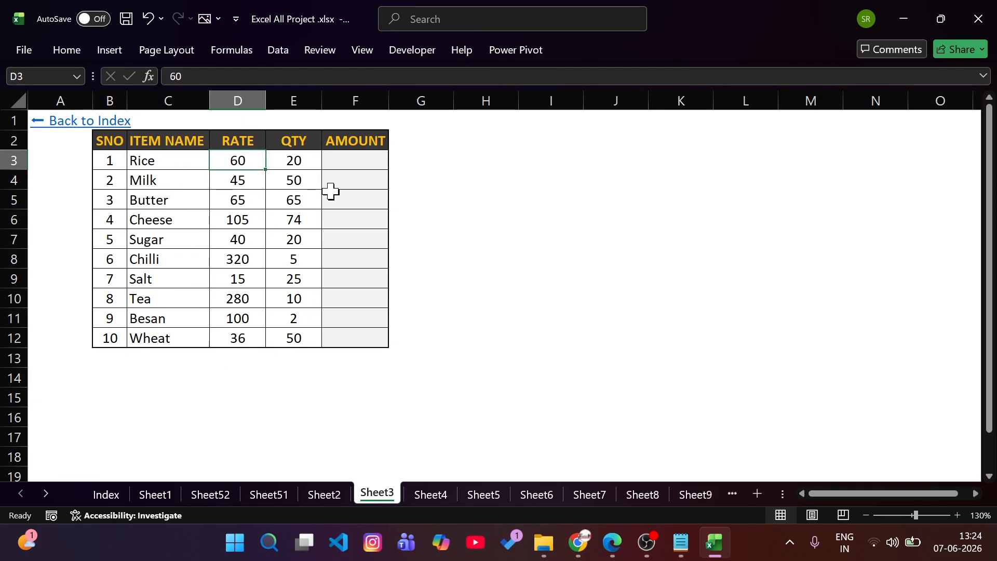
left_click(294, 162)
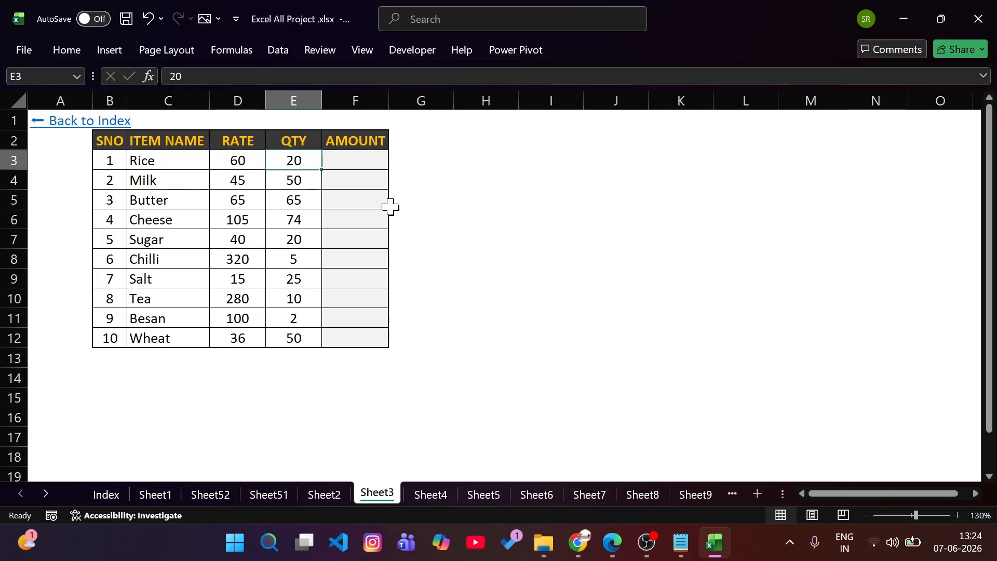
left_click(236, 156)
left_click(273, 161)
left_click(242, 161)
left_click(280, 160)
left_click(233, 159)
left_click(300, 158)
Calculate the Rice amount in F3 with the formula =D3*E3.
left_click(343, 159)
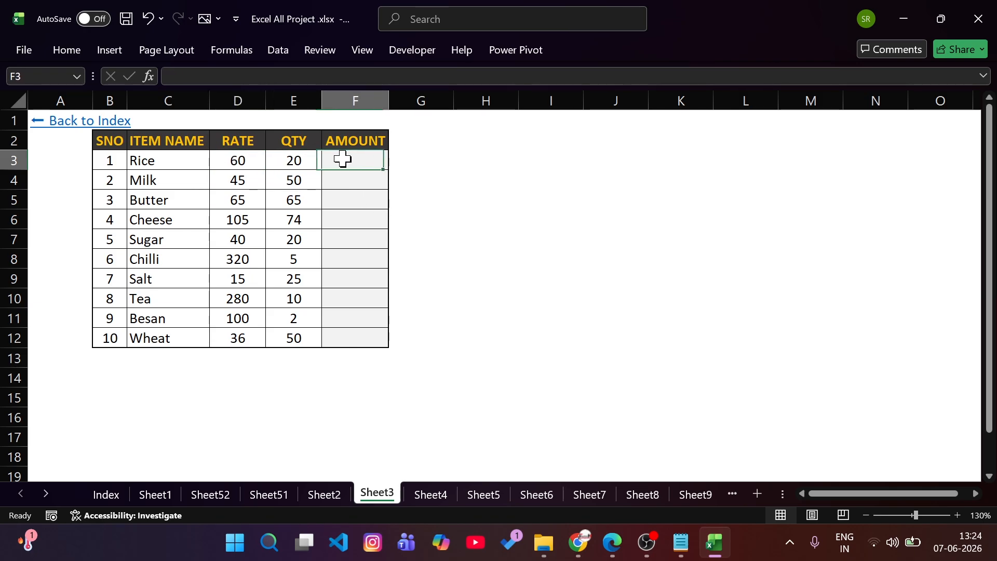
left_click(414, 164)
left_click(354, 160)
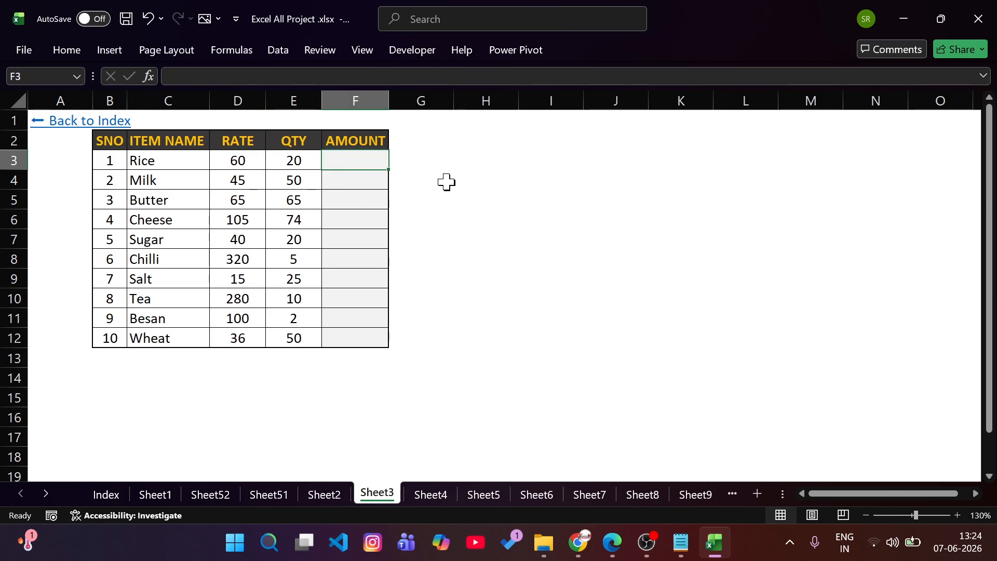
type("=")
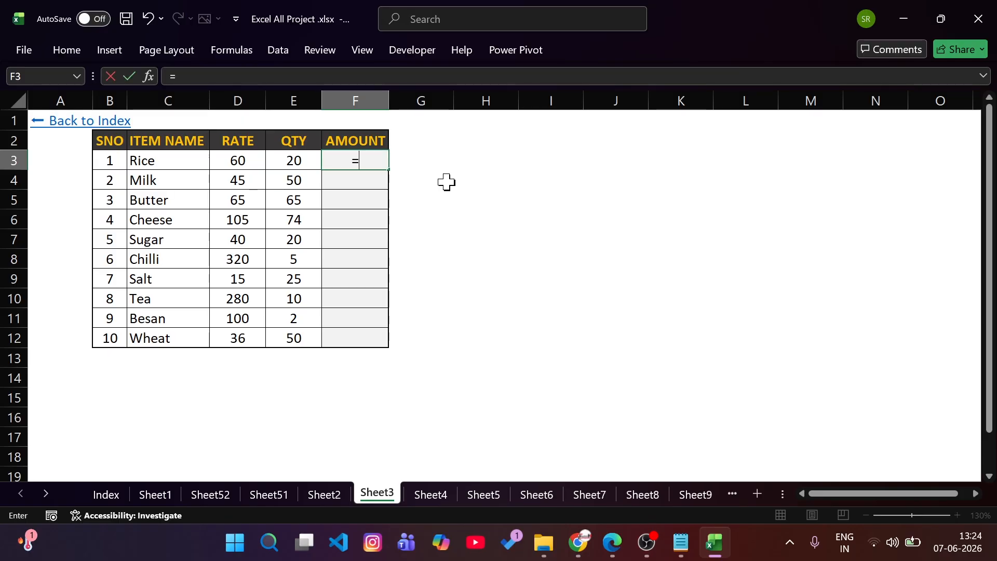
left_click(238, 164)
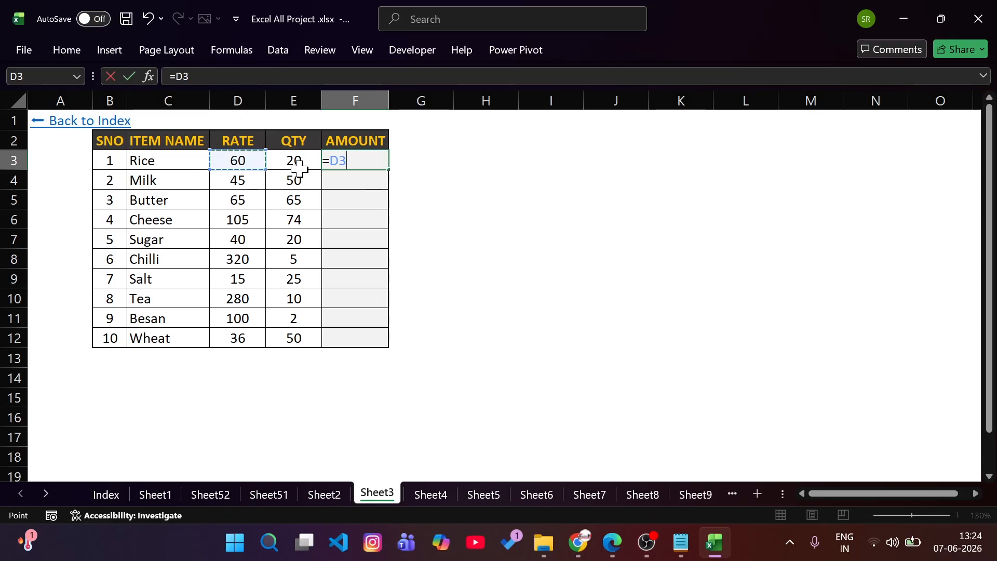
type("*")
left_click(306, 162)
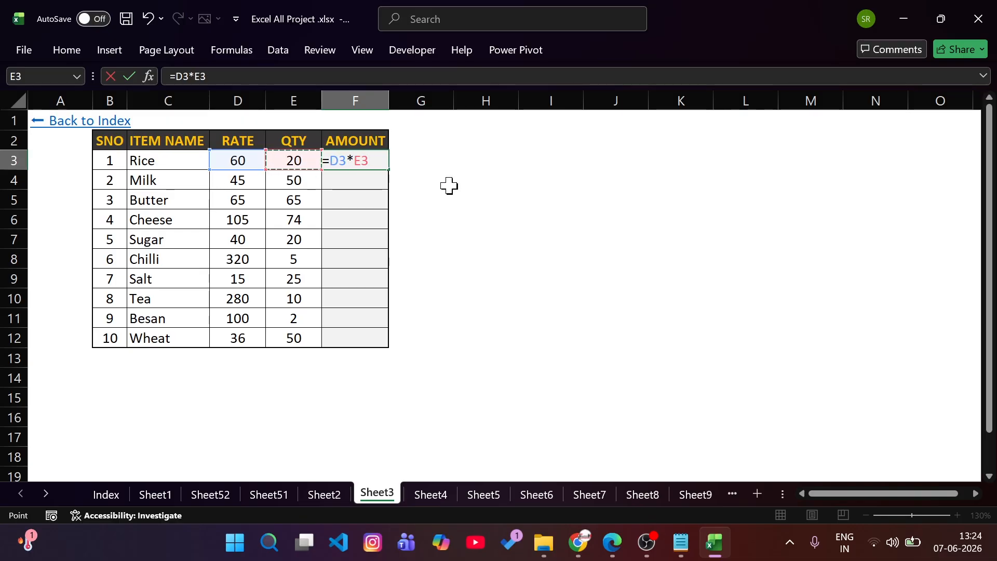
key("Return")
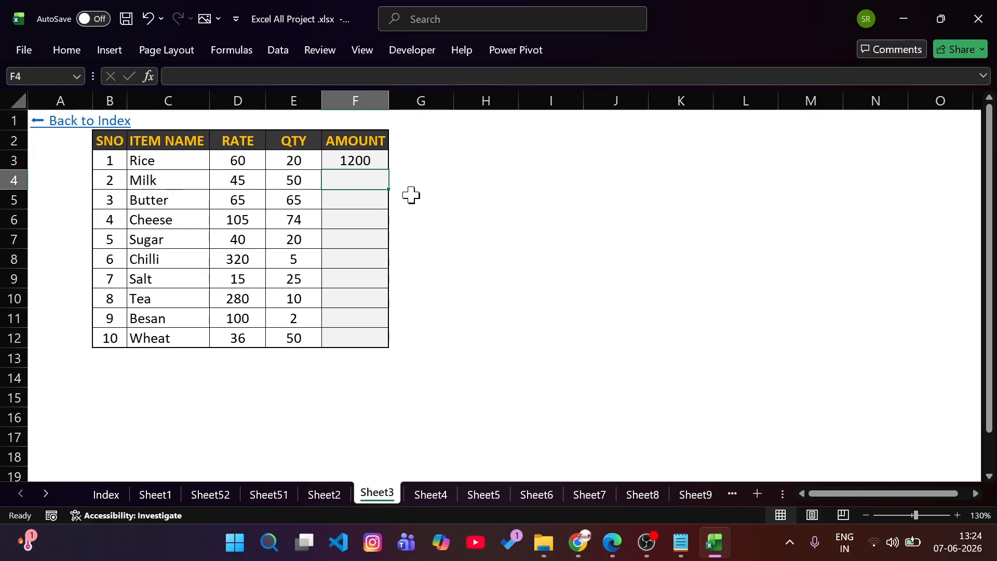
Fill the multiplication formula in F3 down the AMOUNT column through F12.
left_click(373, 160)
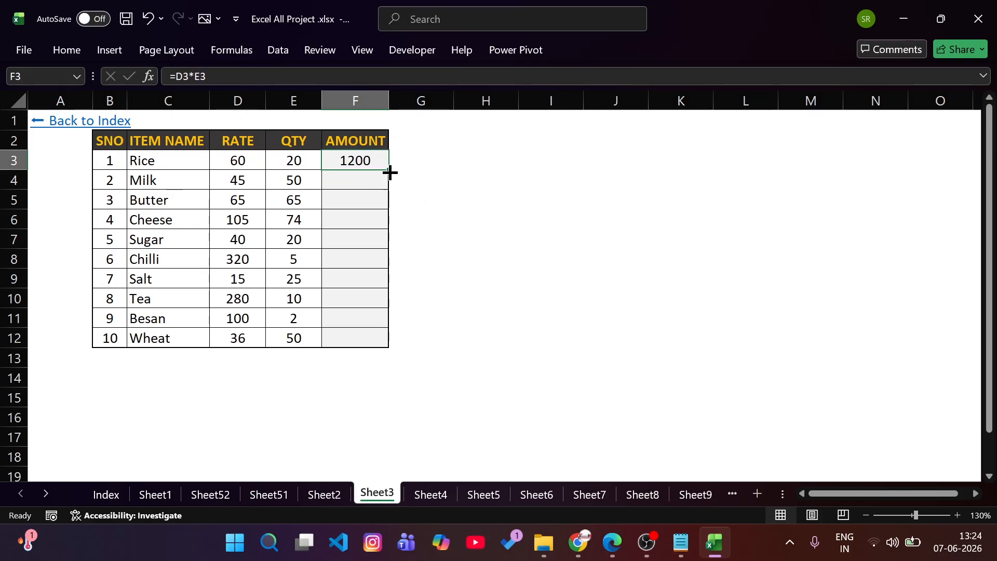
double_click(389, 170)
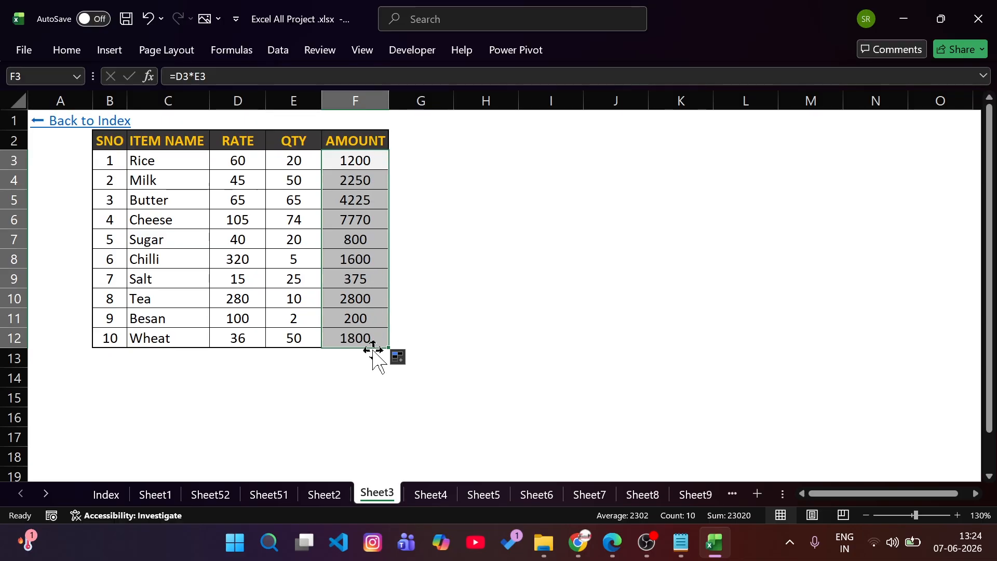
left_click(370, 168)
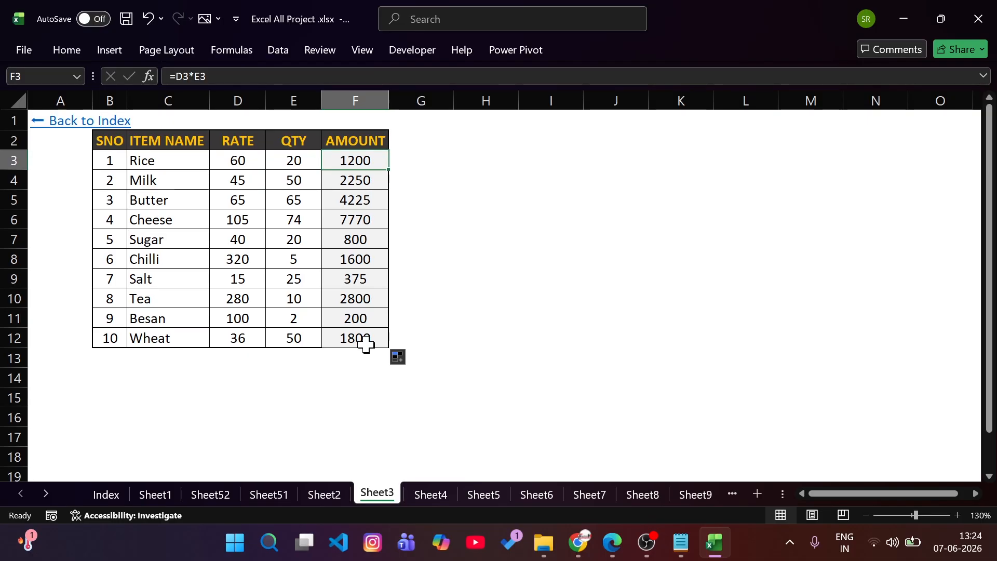
Clear the calculated amounts from F3:F12 in the AMOUNT column on Sheet3.
left_click_drag(364, 161, 365, 329)
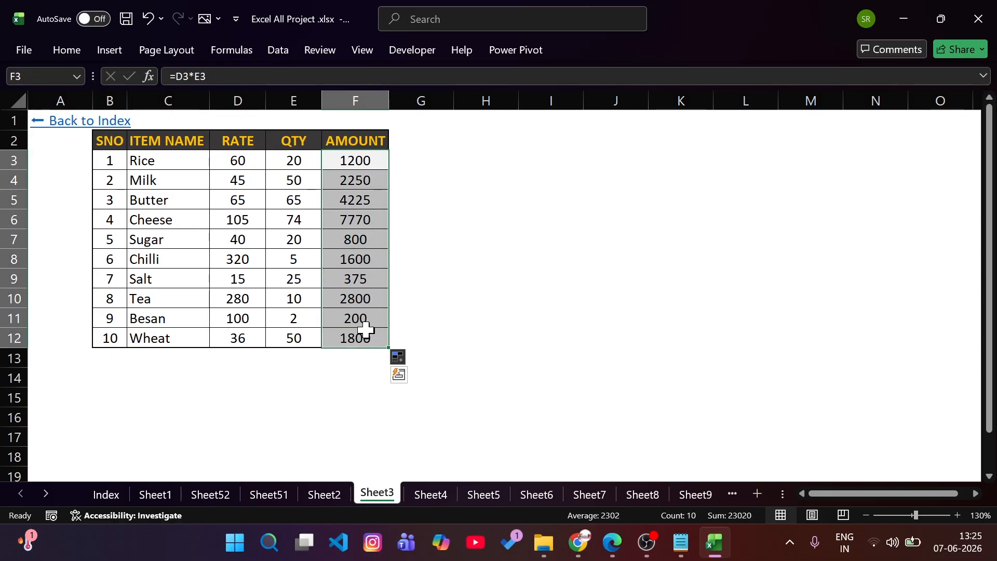
key("Delete")
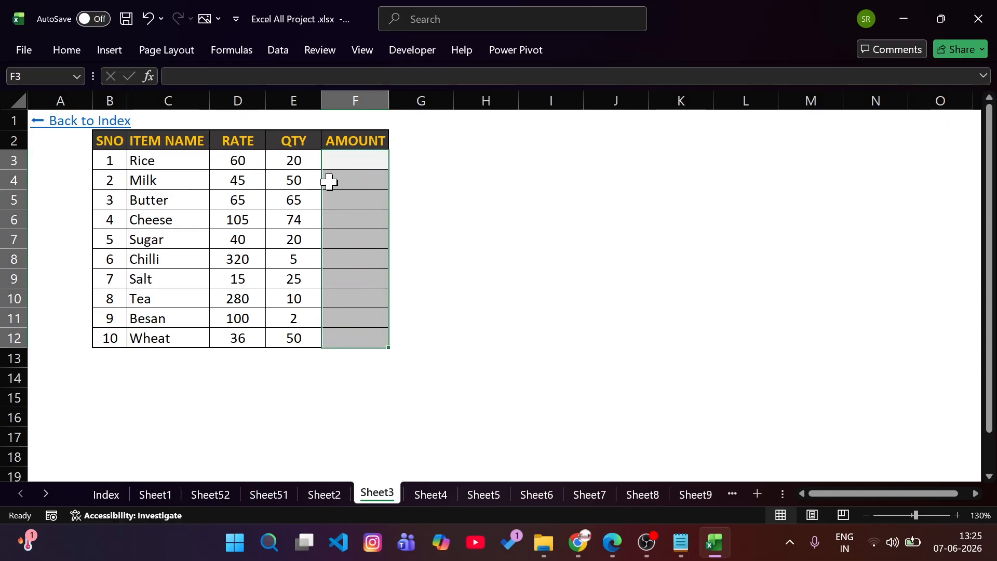
Calculate the Rice amount in F3 with the formula =PRODUCT(D3,E3).
left_click(366, 162)
type("=prod")
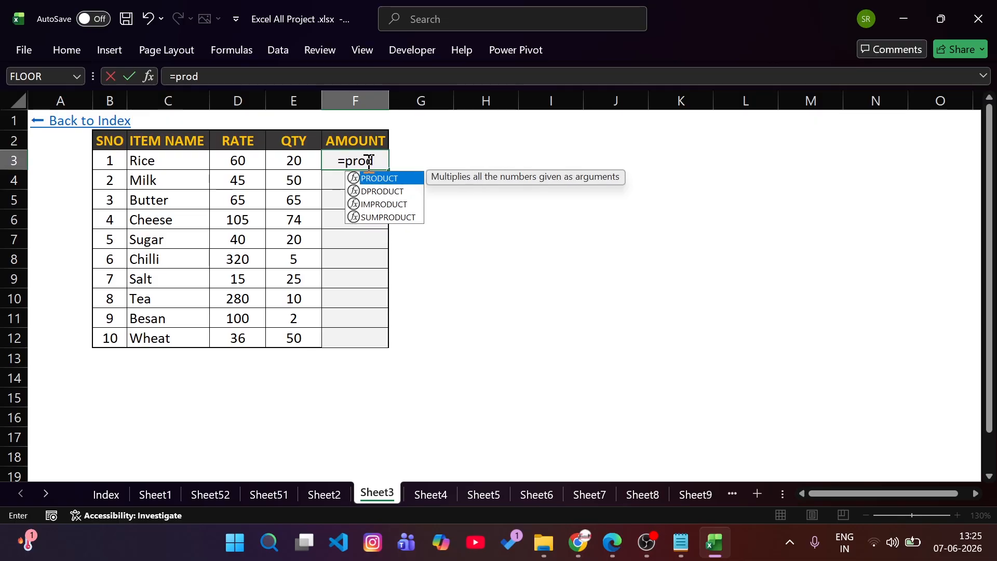
key("Tab")
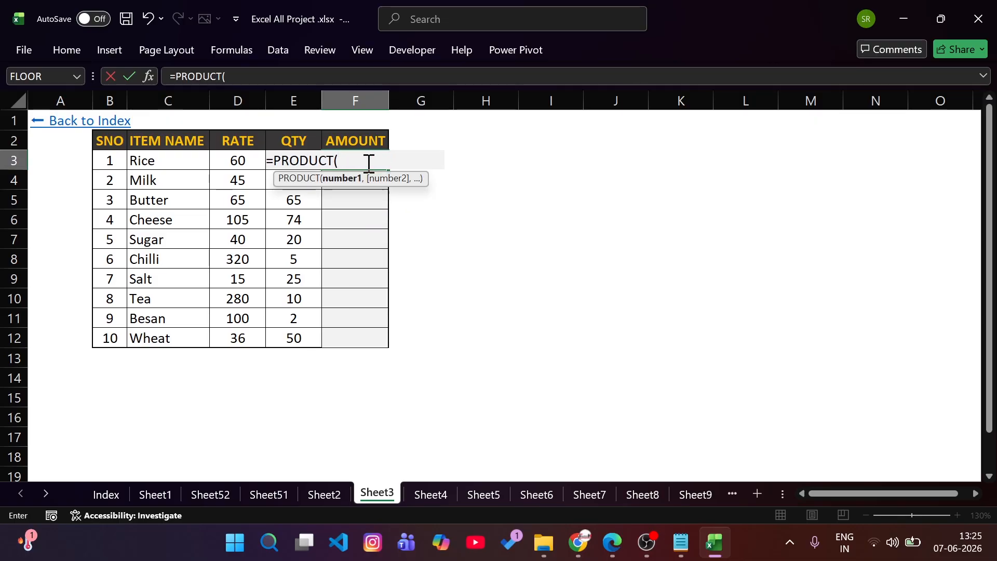
left_click(241, 159)
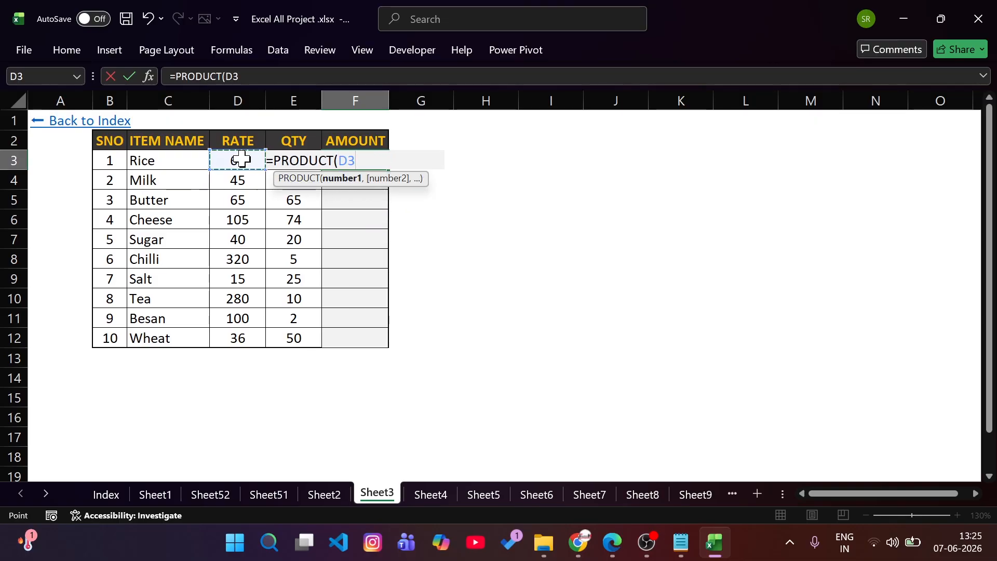
type(",")
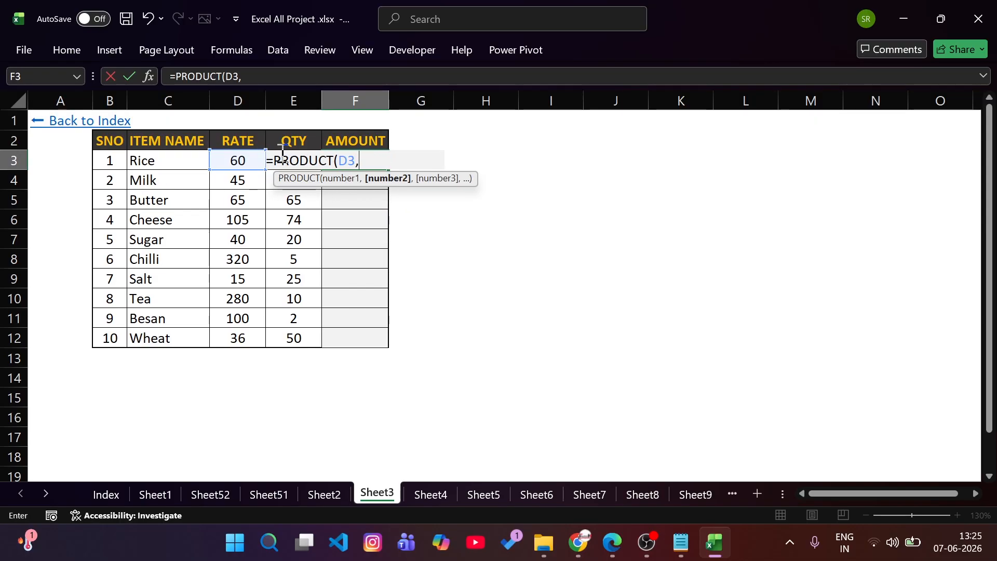
type("e3")
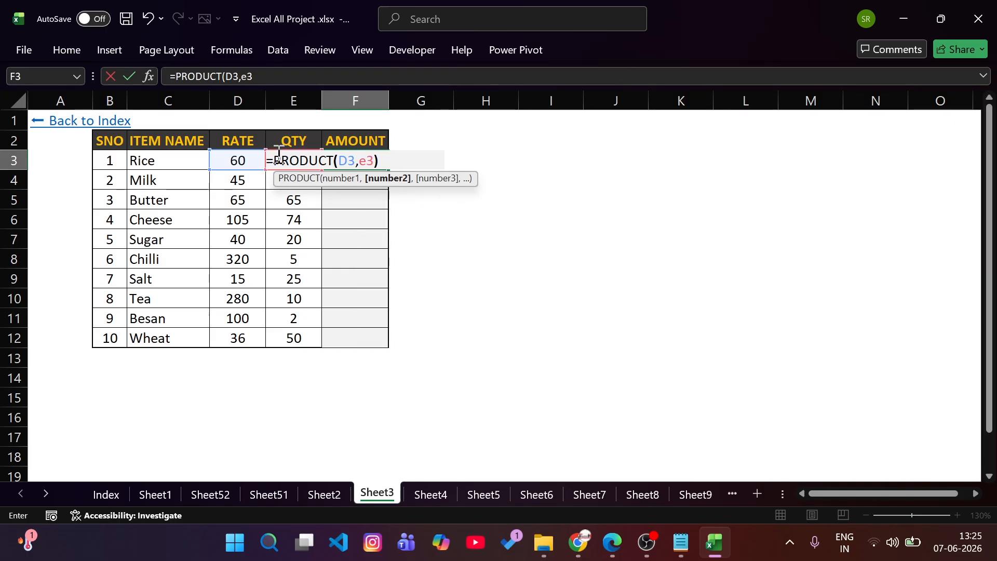
key("Return")
Delete the PRODUCT formula from F3, leaving the cell selected for a new entry.
left_click(355, 156)
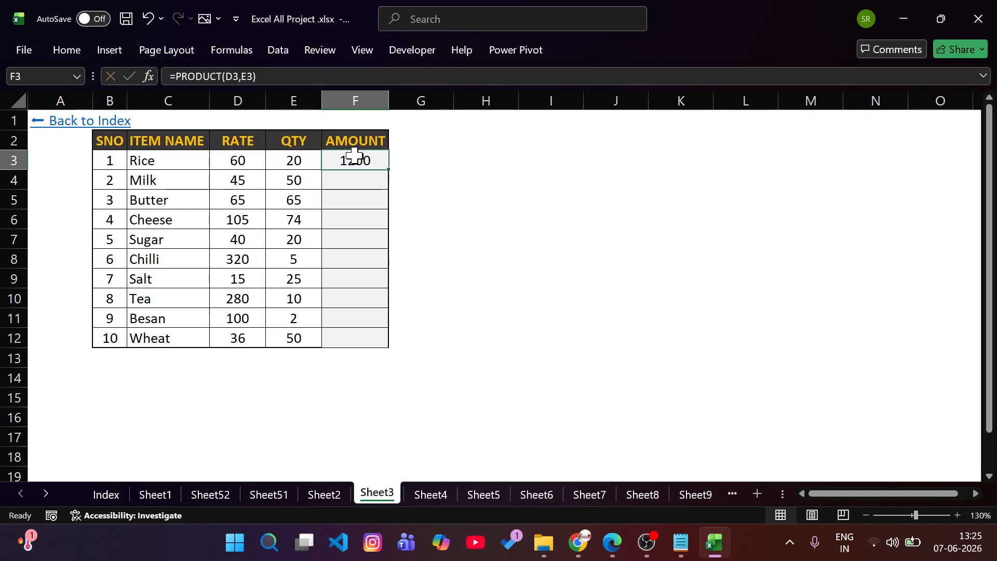
key("Delete")
left_click(307, 161)
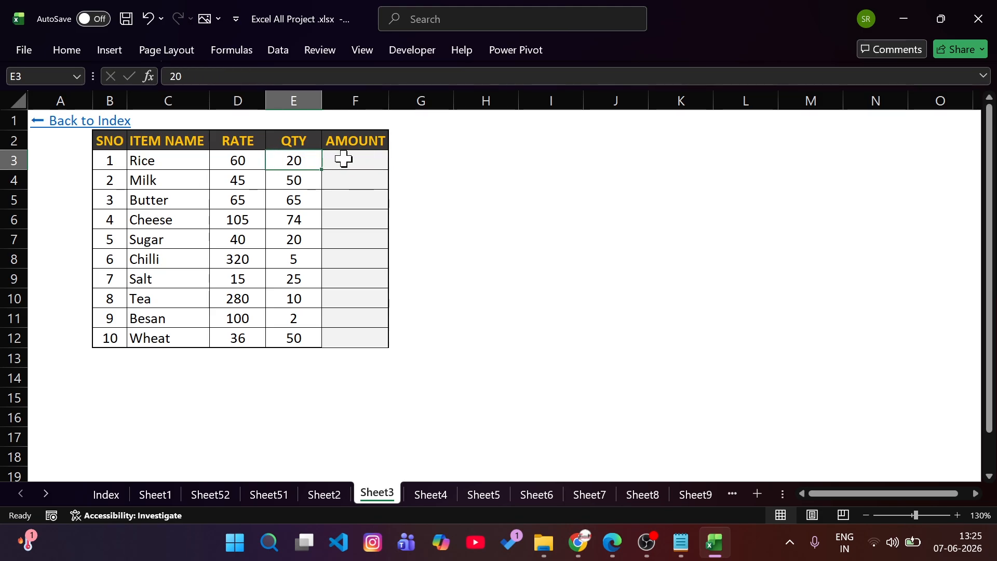
left_click(352, 160)
double_click(79, 51)
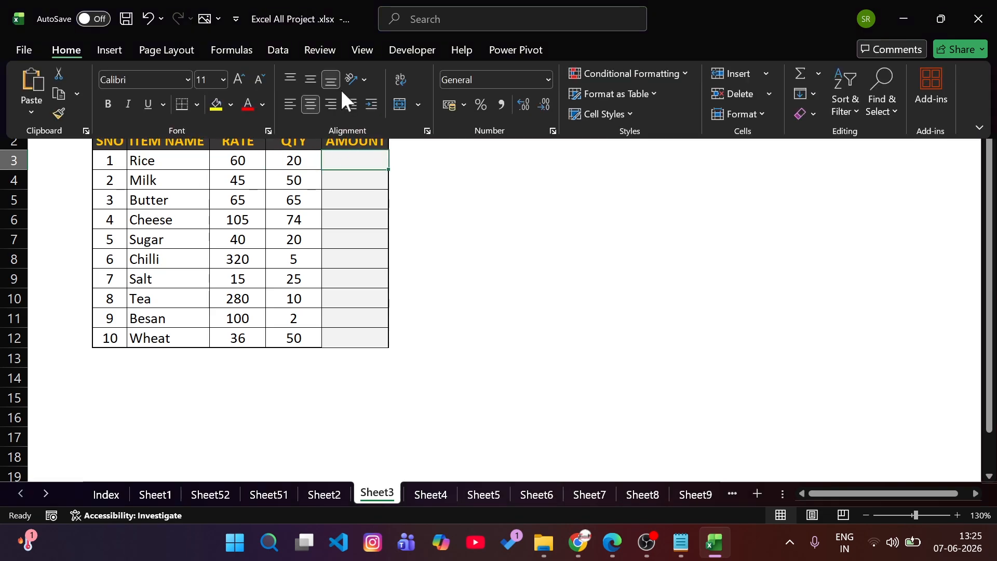
double_click(80, 50)
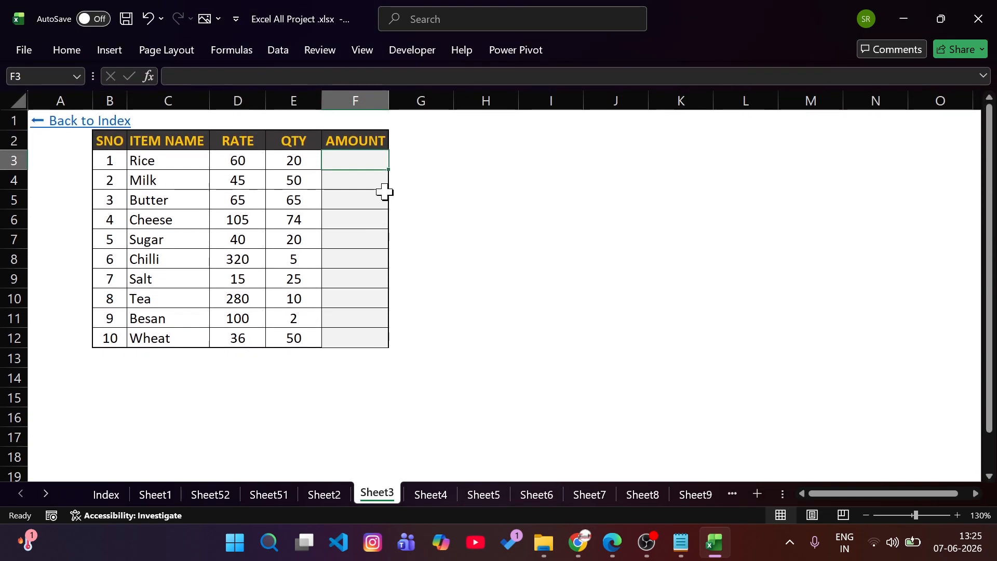
Calculate the Rice amount in F3 with PRODUCT over the range D3:E3, replacing the comma-separated references.
type("=oro")
key("BackSpace")
key("BackSpace")
key("BackSpace")
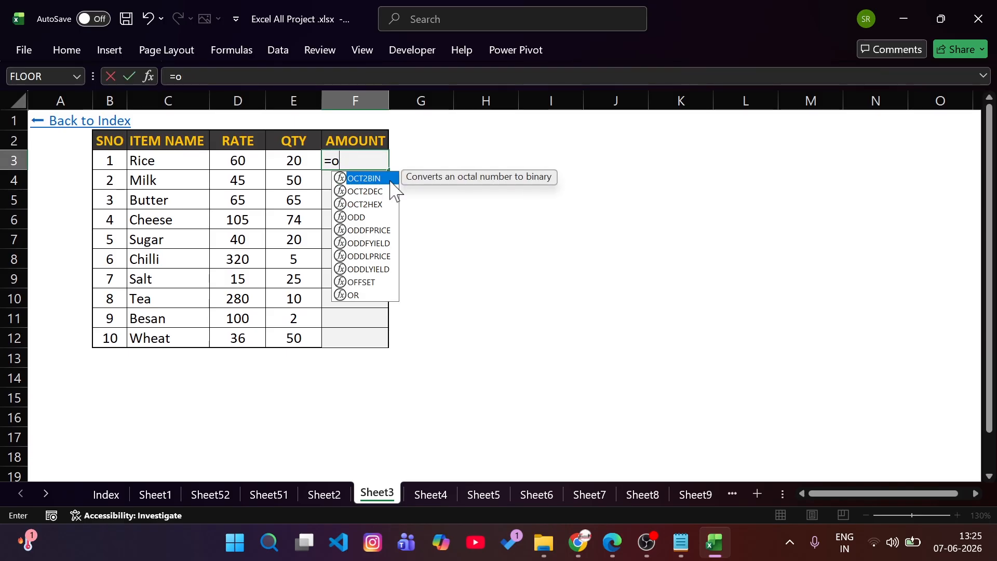
type("pro")
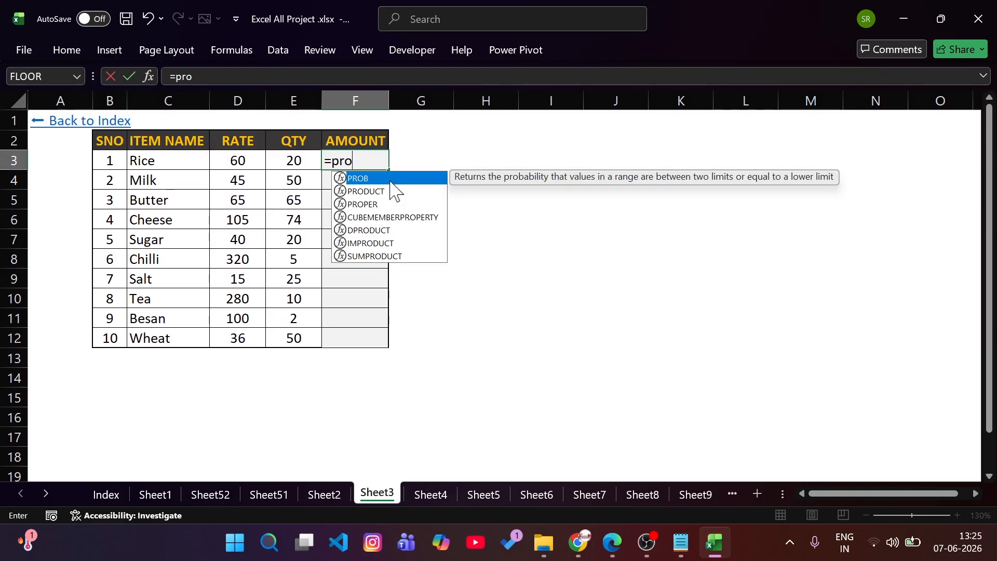
type("du")
key("Tab")
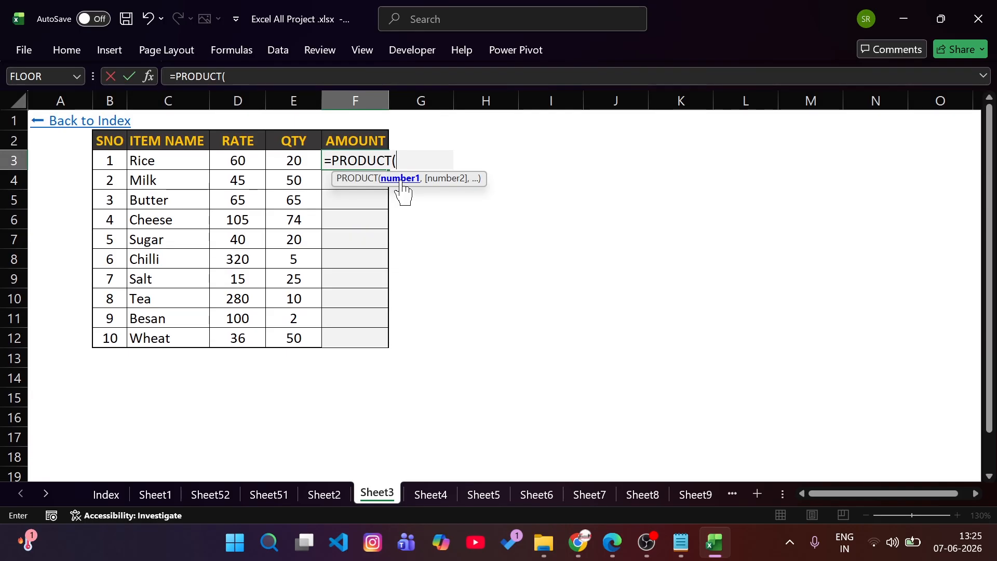
left_click(253, 156)
type(",")
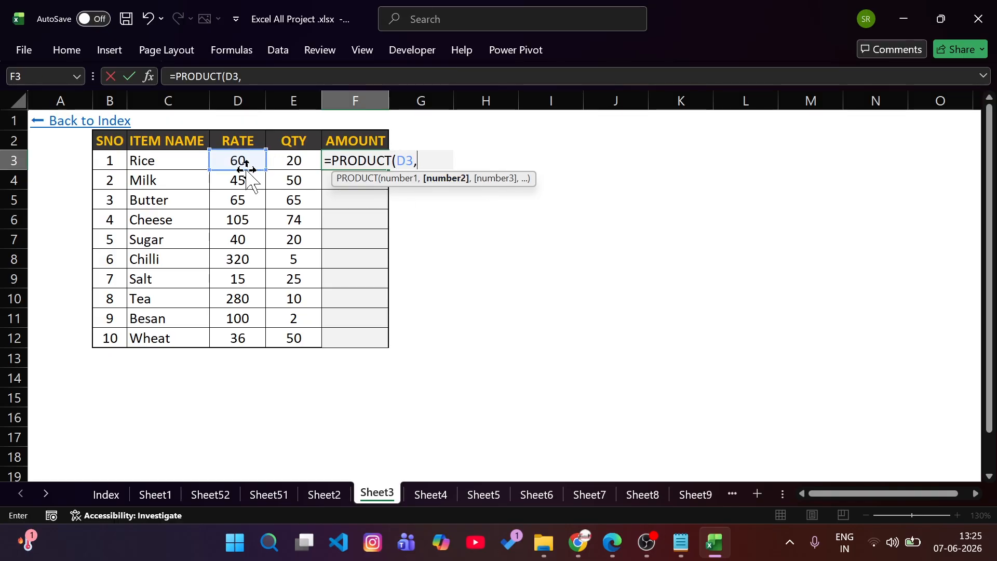
left_click(294, 161)
key("BackSpace")
key("BackSpace")
key("BackSpace")
key("BackSpace")
key("BackSpace")
left_click_drag(234, 164, 310, 163)
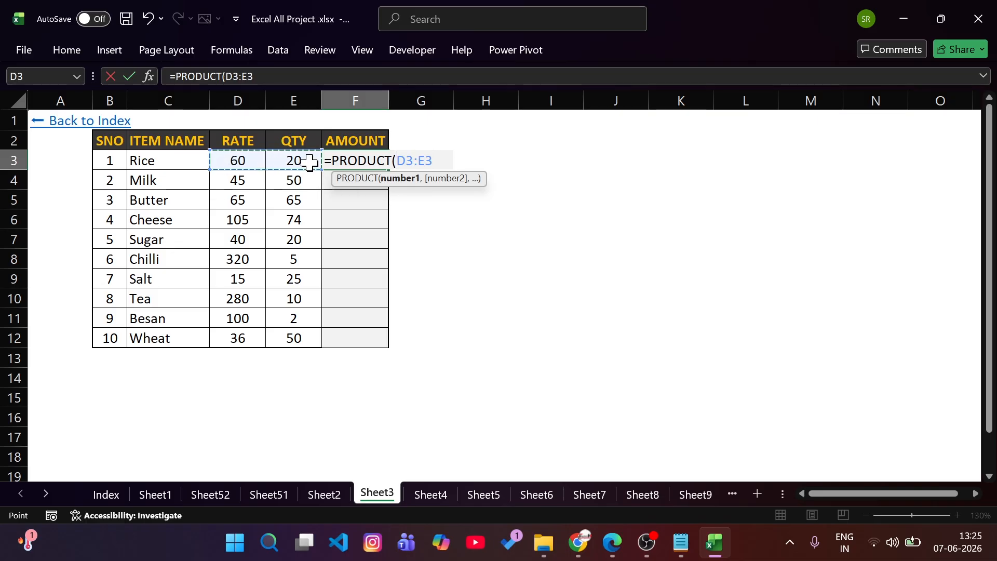
key("Return")
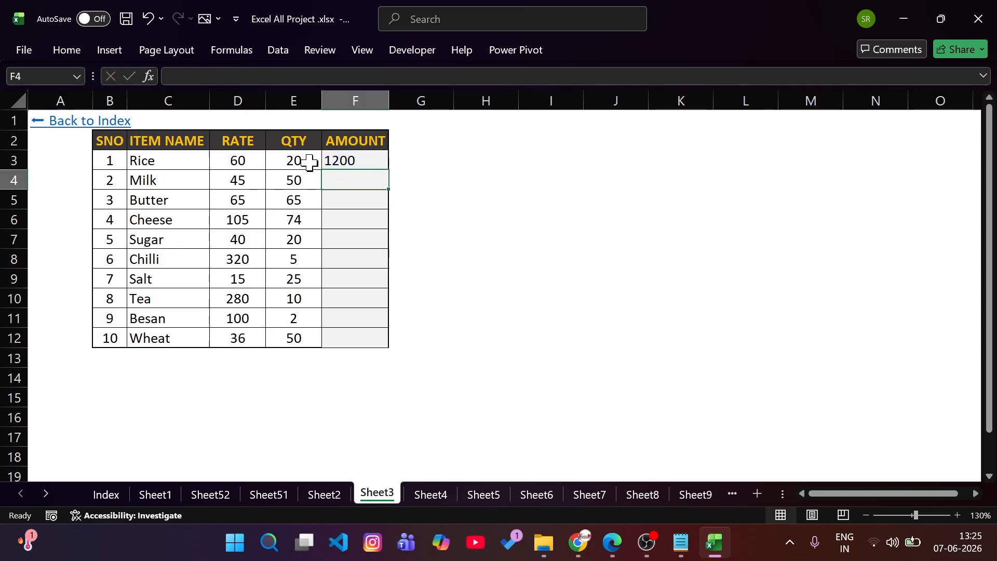
Fill the PRODUCT formula in F3 down the AMOUNT column through F12.
left_click(355, 161)
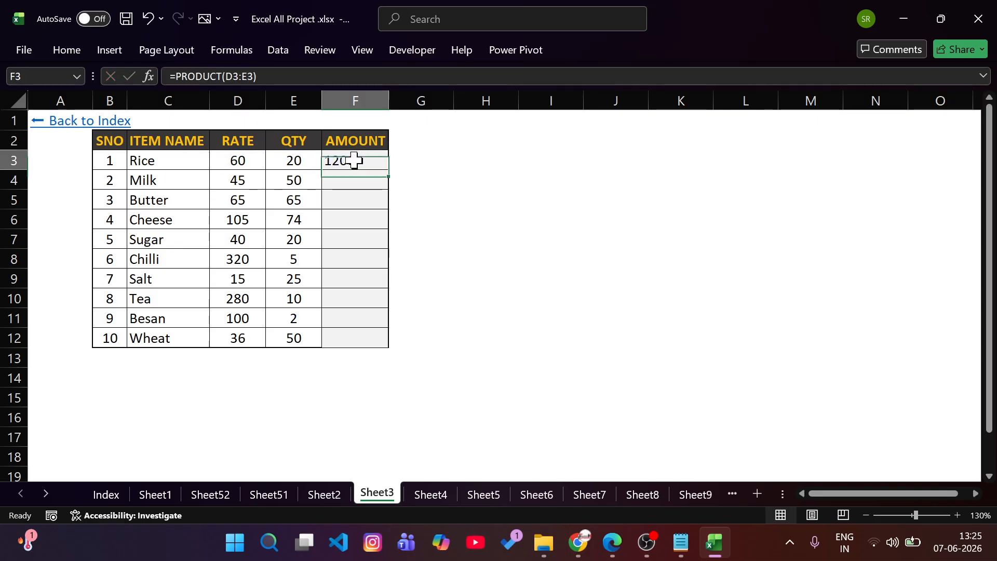
double_click(390, 171)
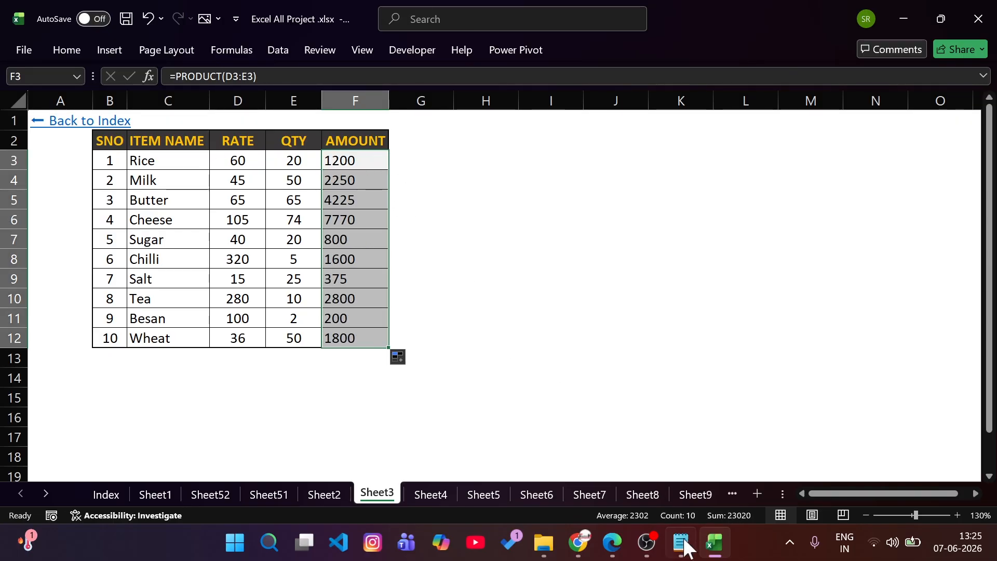
Switch to the Day 32 PDF in Edge and mark the Division uses line, box its / operator and sketch a slash beside it.
left_click(613, 542)
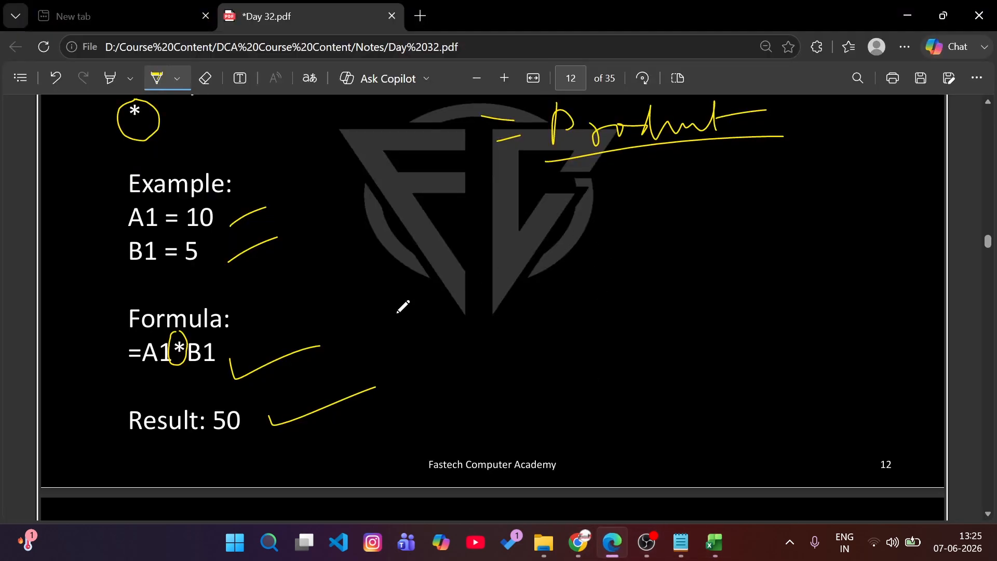
scroll(529, 322, "down", 5)
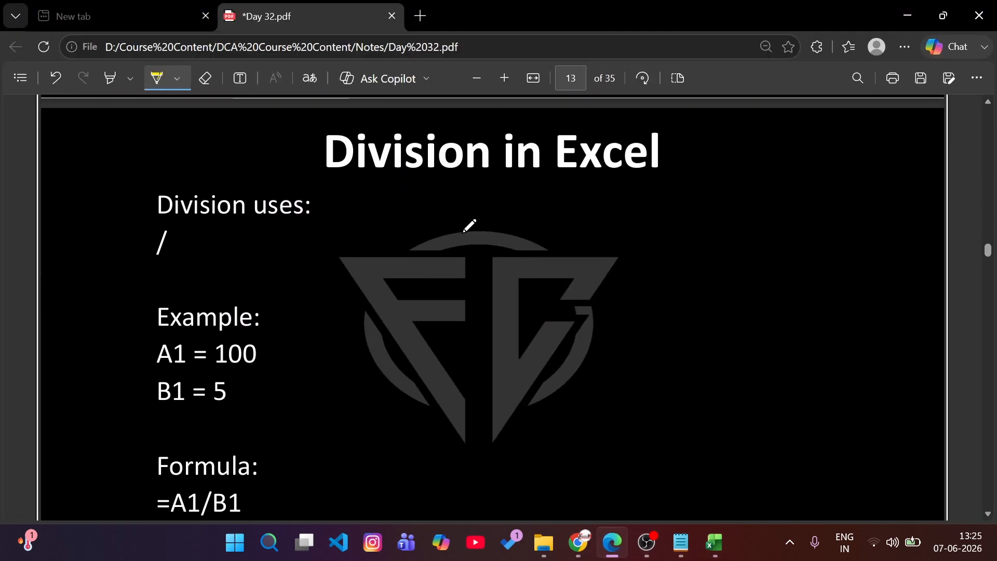
left_click_drag(318, 194, 474, 200)
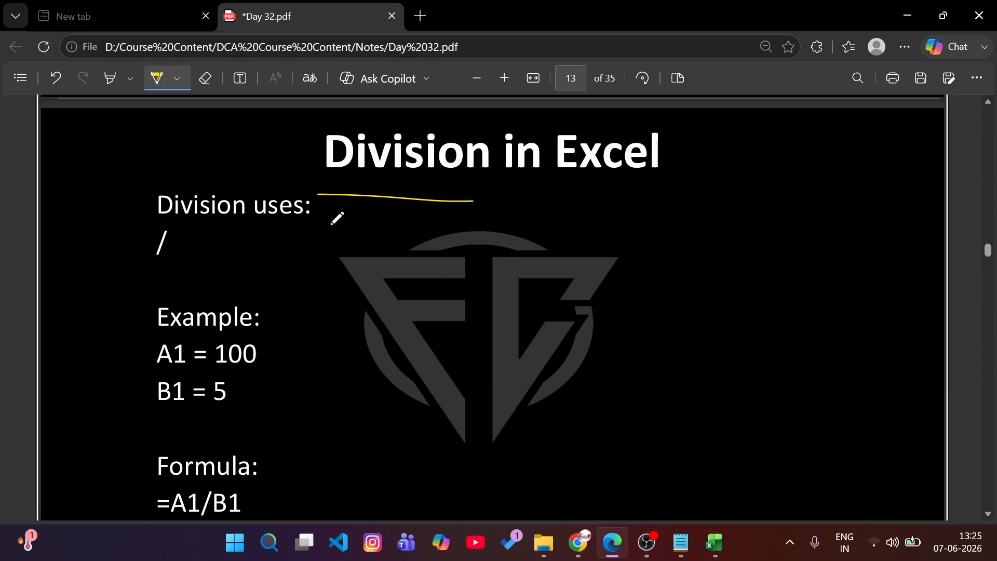
mouse_move(171, 229)
left_mouse_down()
mouse_move(118, 225)
mouse_move(188, 253)
mouse_move(172, 229)
left_mouse_up()
left_click_drag(319, 250, 307, 279)
Draw yellow strokes beside the A1 = 100 and B1 = 5 example values on the Division page.
scroll(312, 345, "down", 3)
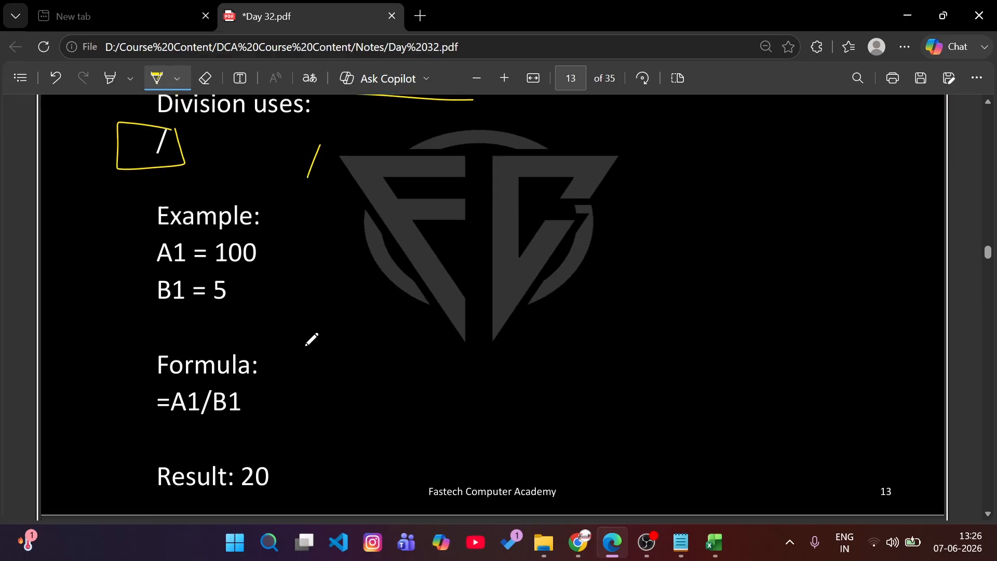
left_click_drag(255, 211, 299, 186)
left_click_drag(239, 253, 292, 230)
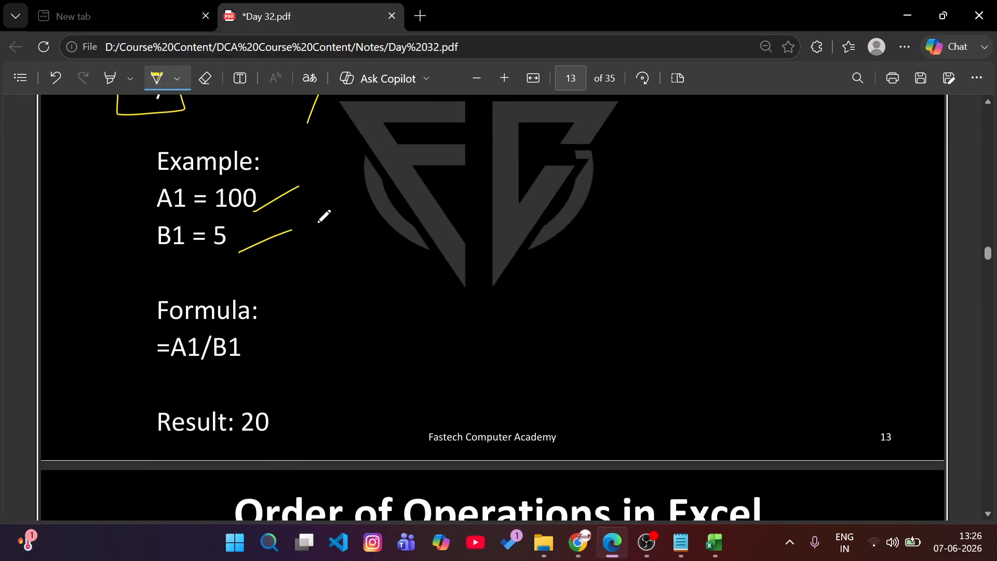
Handwrite the worked division of 100 by 5 equals 20 beside the example and underline it.
left_click_drag(357, 185, 355, 210)
left_click_drag(407, 168, 408, 244)
left_click_drag(441, 203, 427, 228)
left_click_drag(440, 204, 509, 205)
left_click_drag(502, 226, 603, 217)
left_click_drag(377, 272, 521, 251)
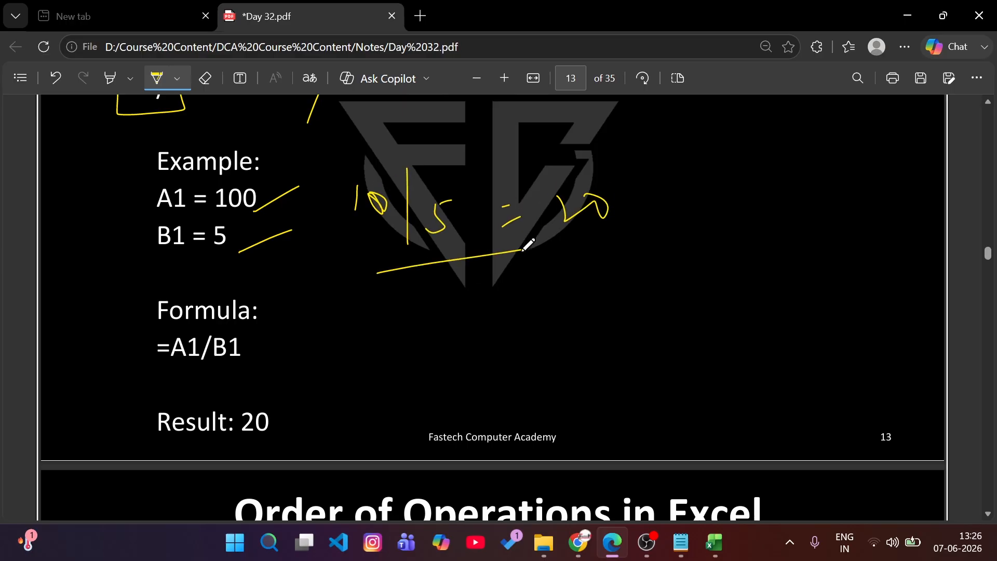
Switch back to the Excel workbook, open Sheet4 and go over Task 1's Total Work and Workers Assigned values.
left_click(712, 543)
left_click(430, 494)
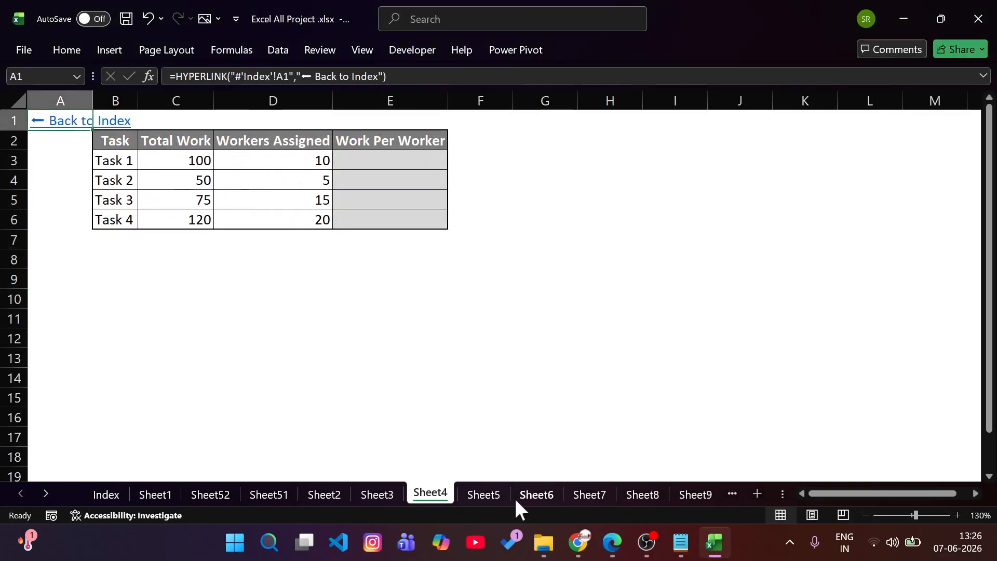
left_click(387, 286)
left_click(180, 160)
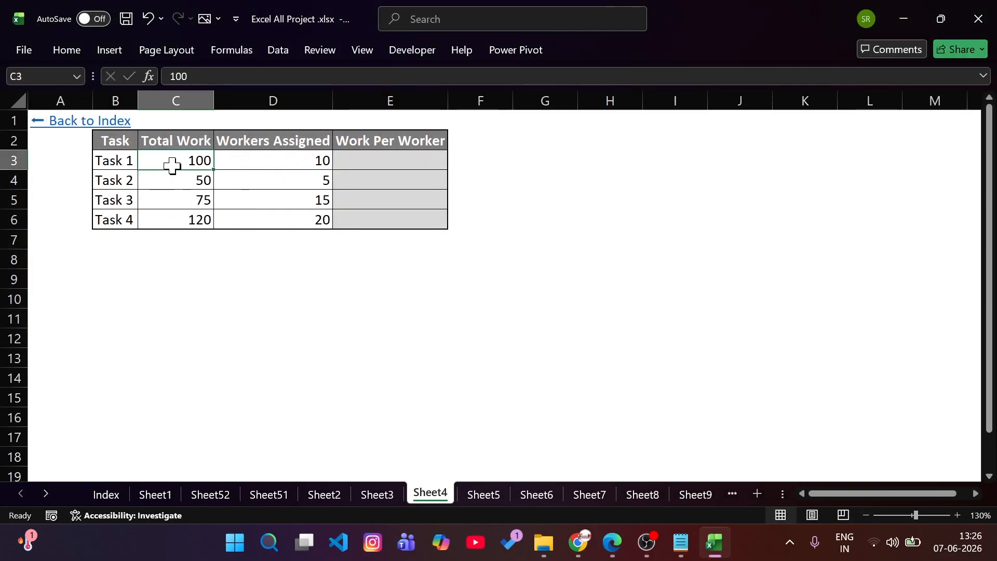
left_click(286, 155)
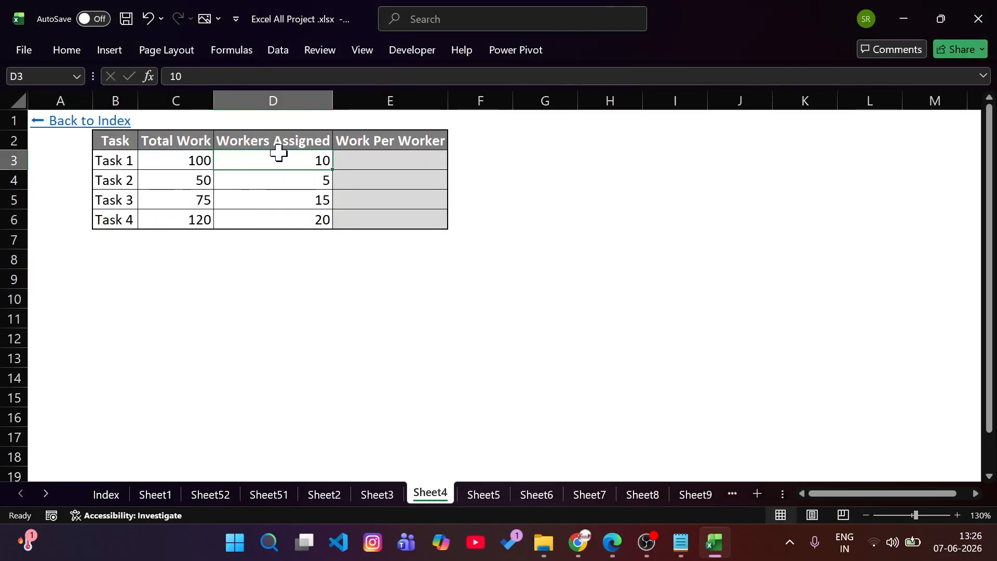
Calculate the Work Per Worker for Task 1 in E3 with the formula =C3/D3.
left_click(390, 156)
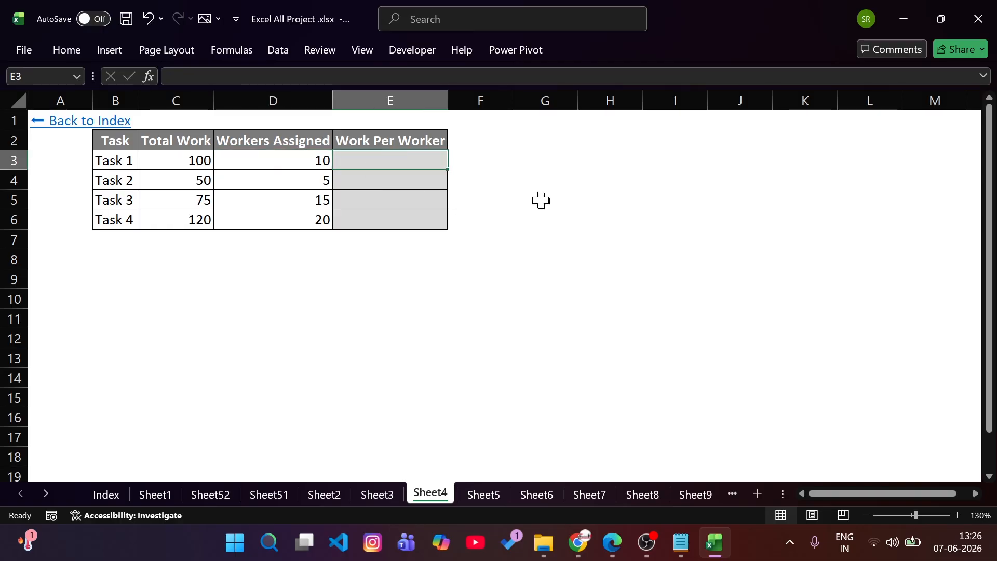
type("=")
left_click(160, 160)
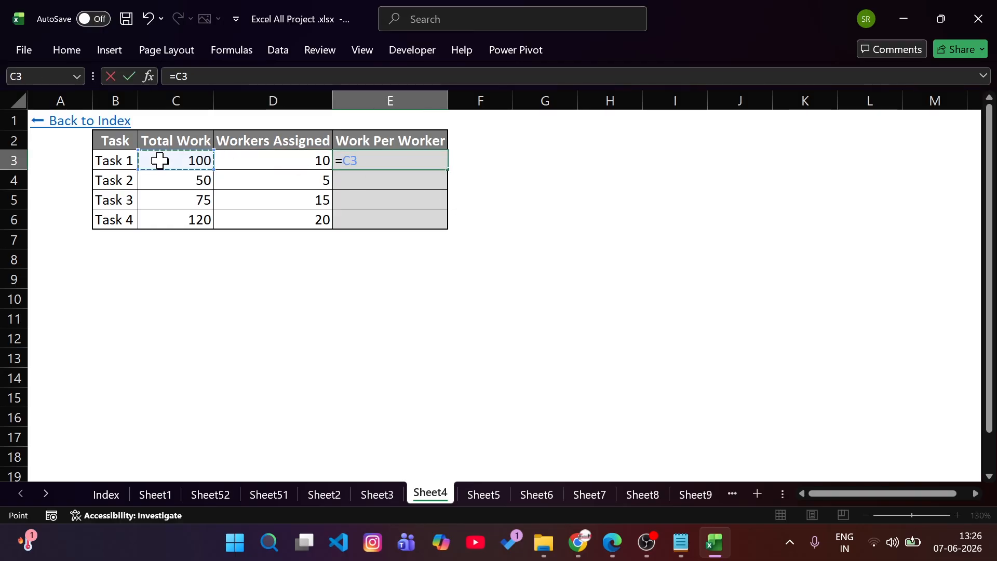
type("/")
left_click(263, 160)
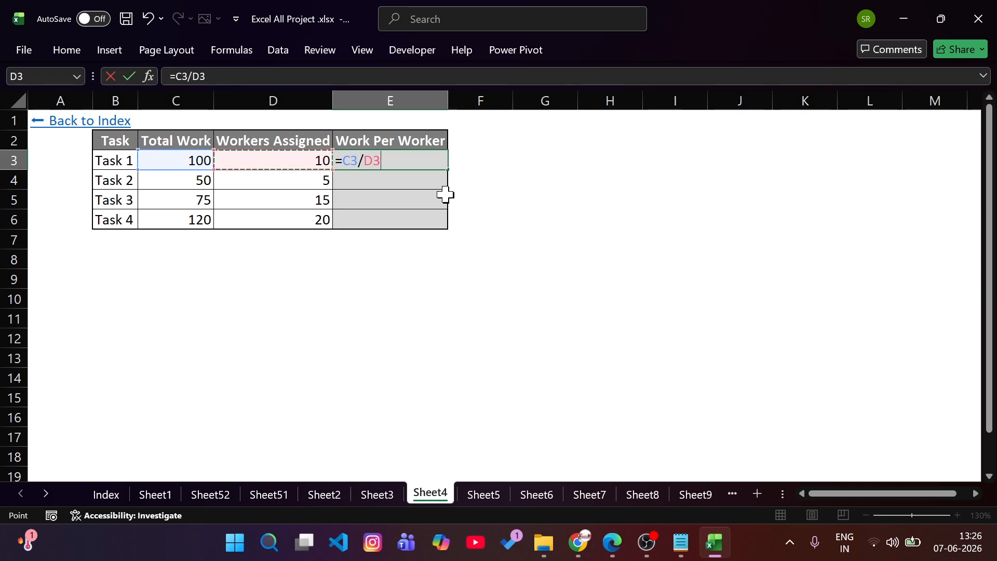
key("Return")
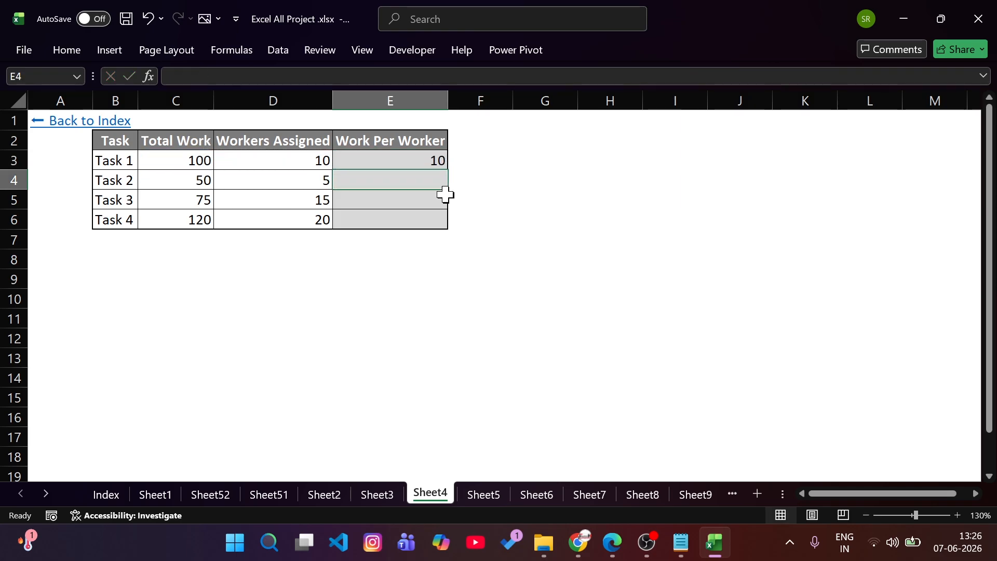
Fill the division formula in E3 down the Work Per Worker column through E6.
left_click(433, 159)
double_click(447, 169)
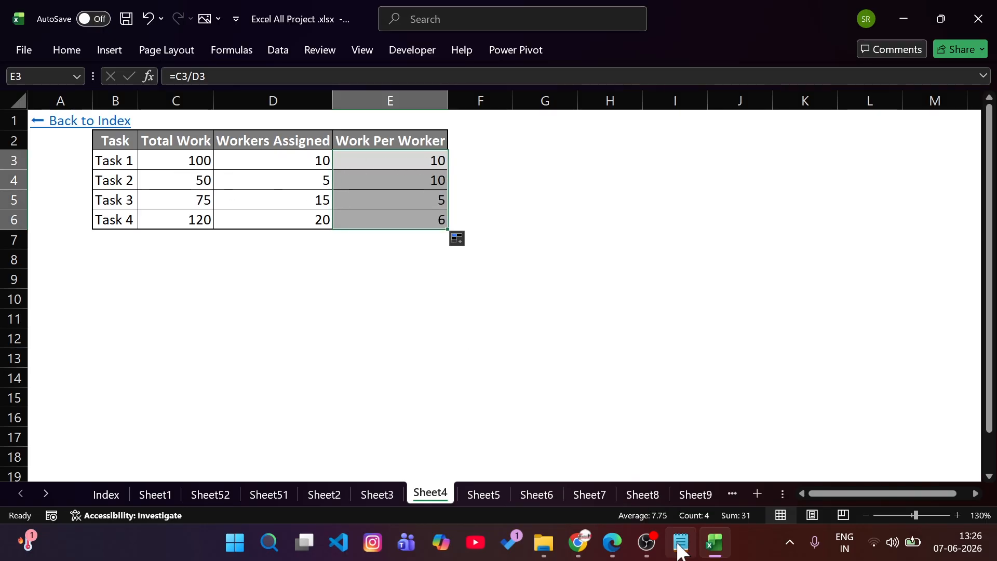
Return to the Day 32 PDF in Edge and go to the Order of Operations in Excel page.
mouse_move(644, 554)
left_click(610, 544)
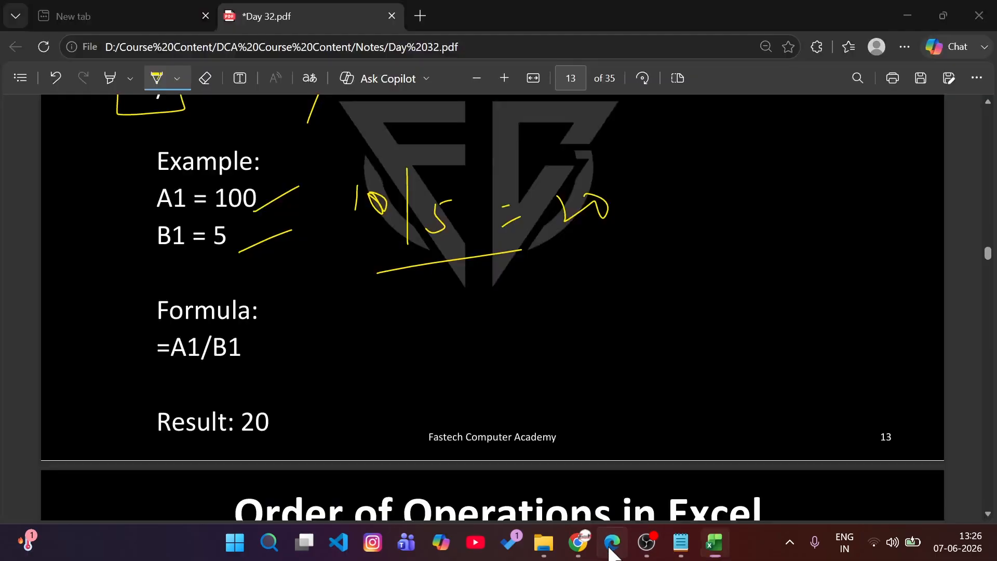
scroll(428, 310, "down", 3)
scroll(428, 310, "down", 2)
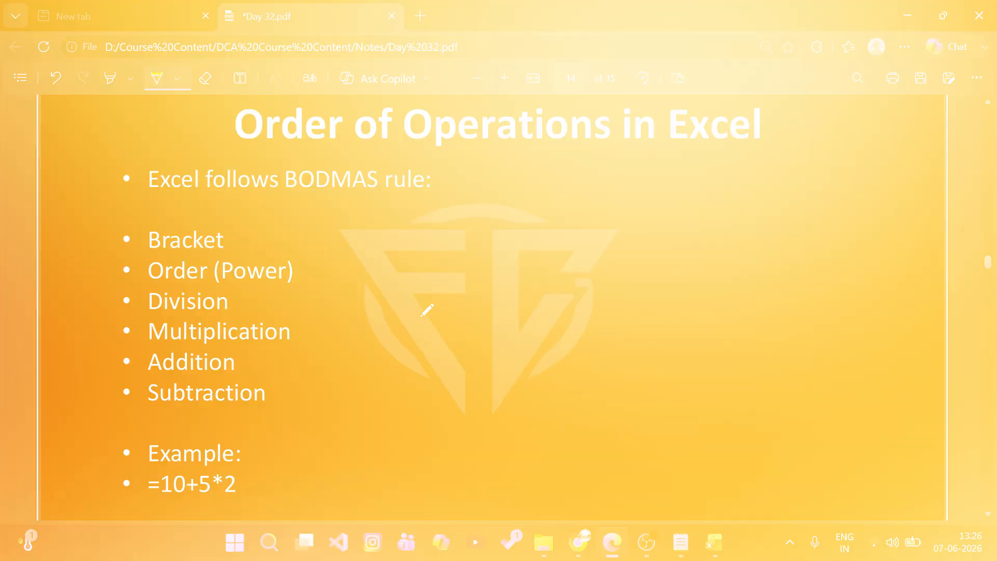